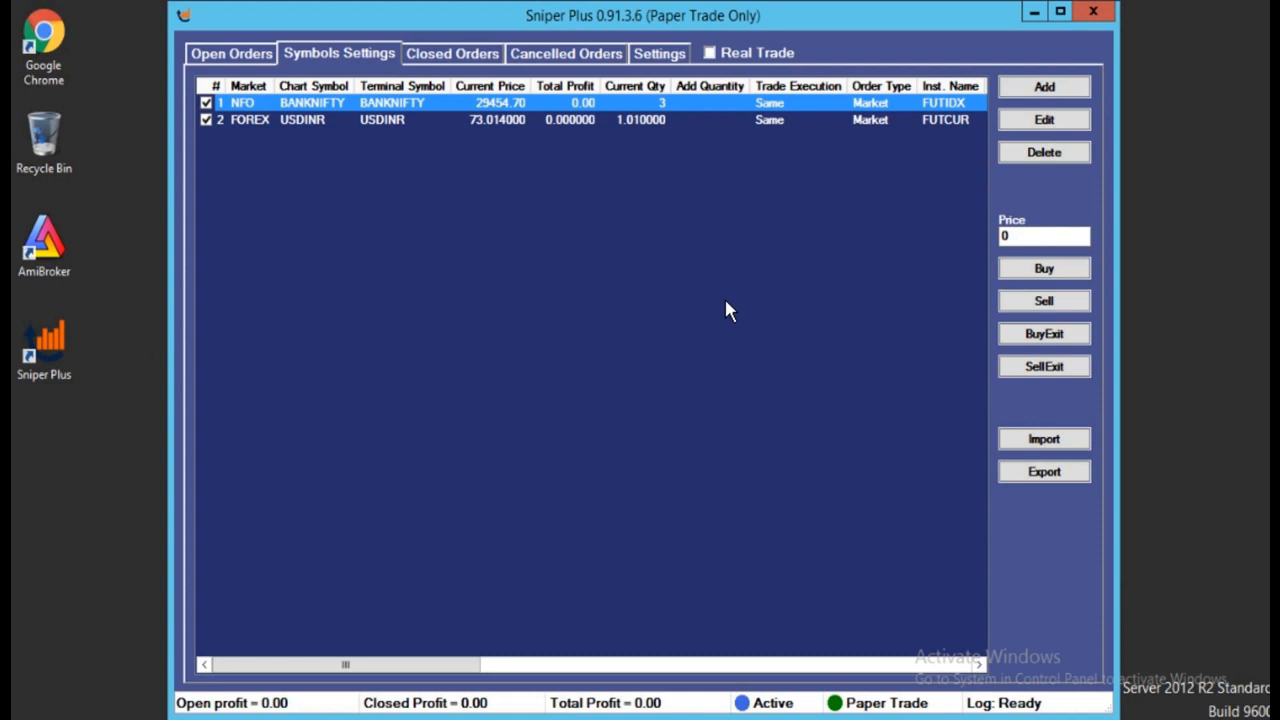
- Open the BANKNIFTY symbol's settings for editing and set its trailing type to Initial
{"action": "left_click", "coordinate": [727, 304]}
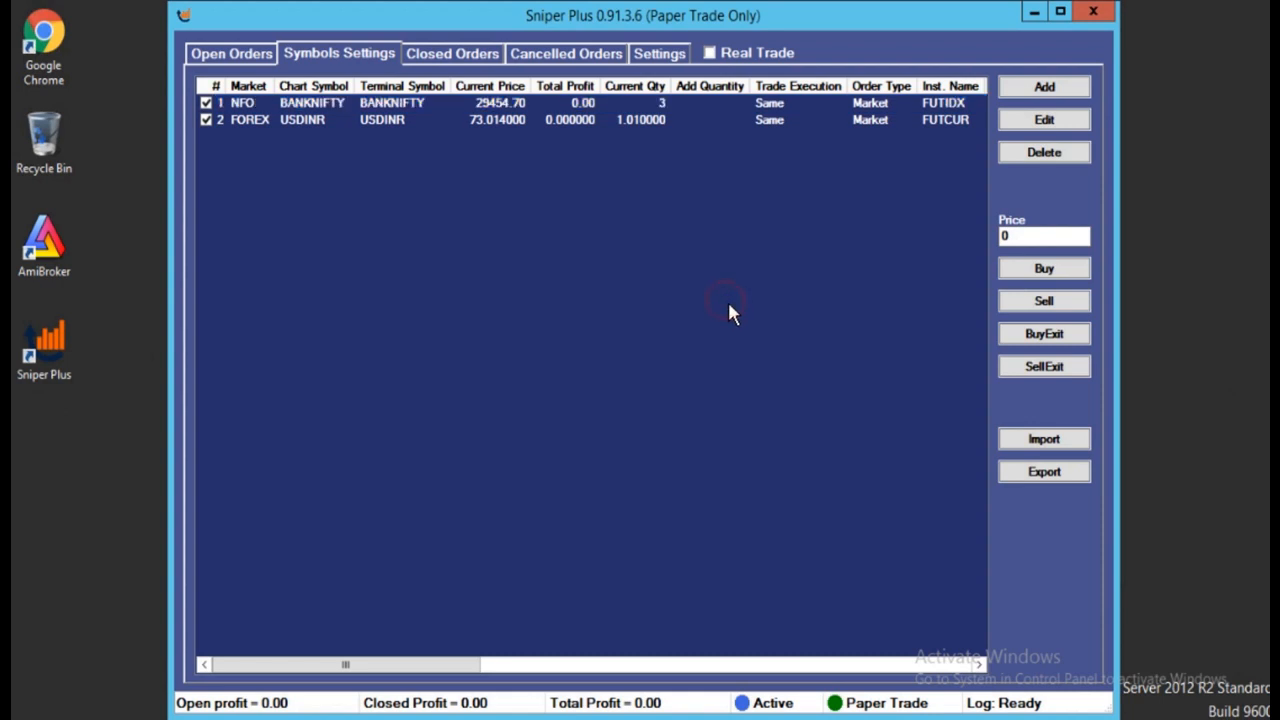
{"action": "left_click", "coordinate": [546, 122]}
{"action": "left_click", "coordinate": [546, 104]}
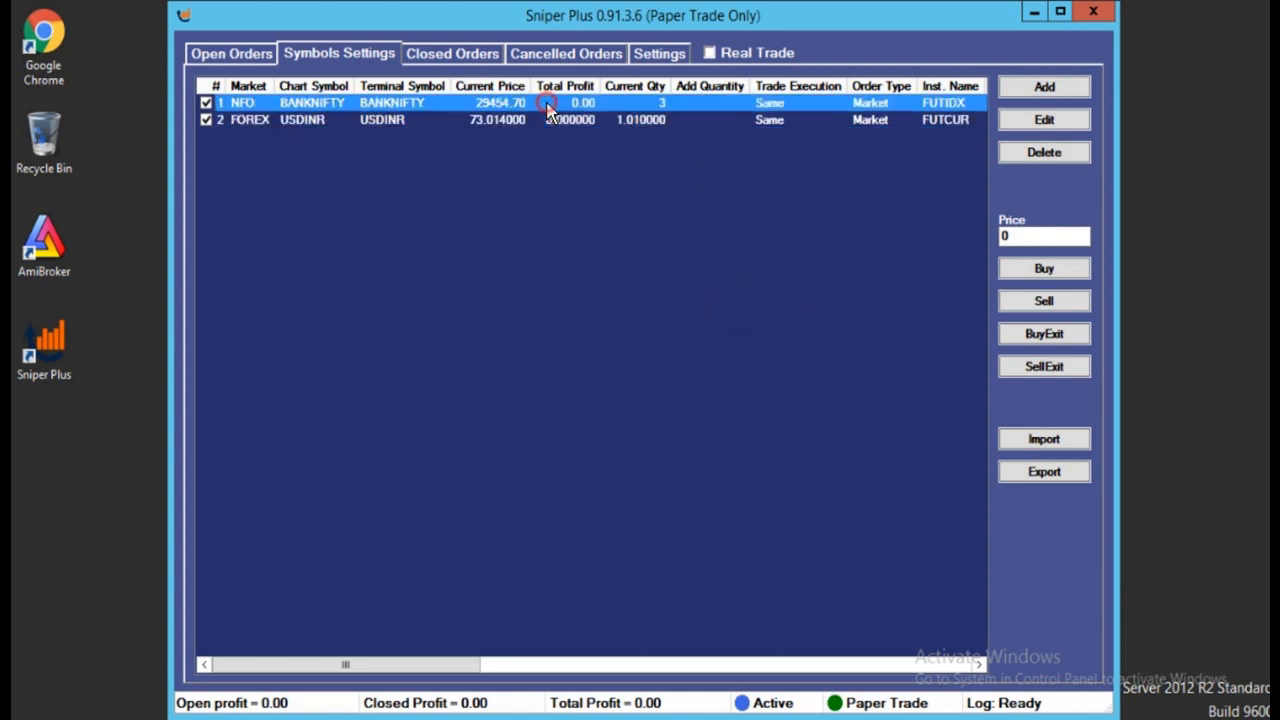
{"action": "left_click", "coordinate": [1040, 122]}
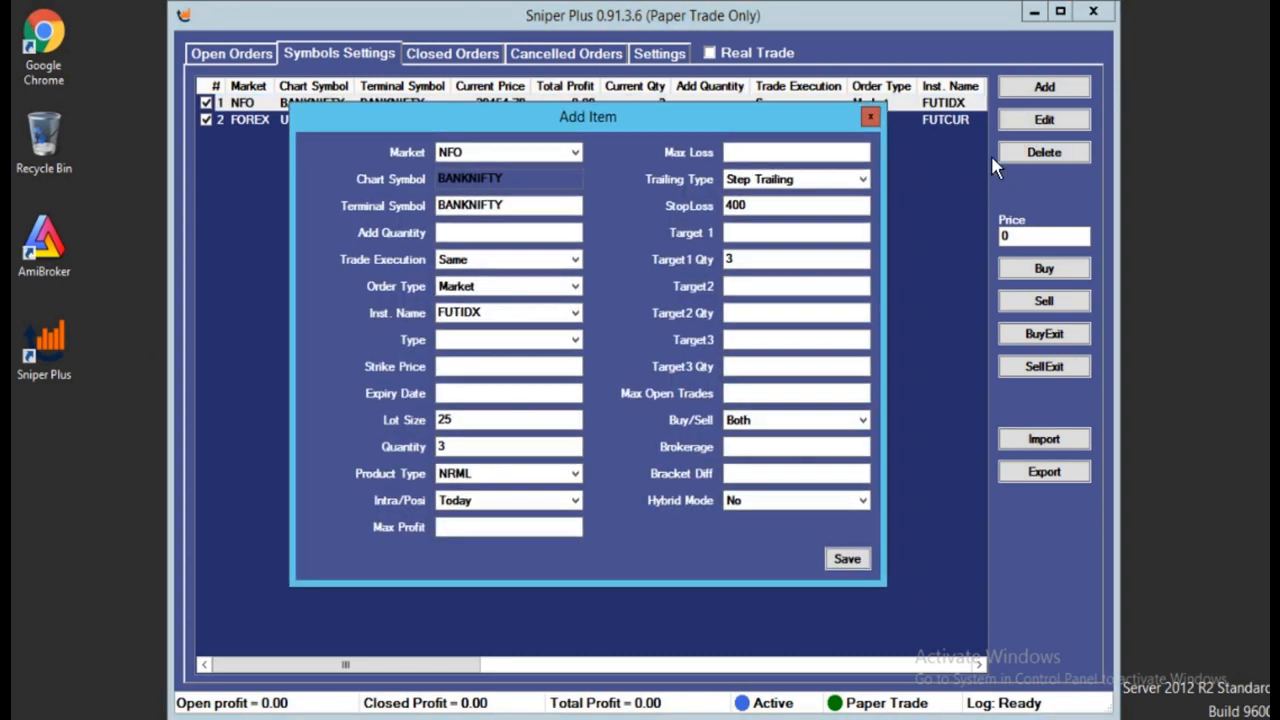
{"action": "left_click", "coordinate": [789, 189]}
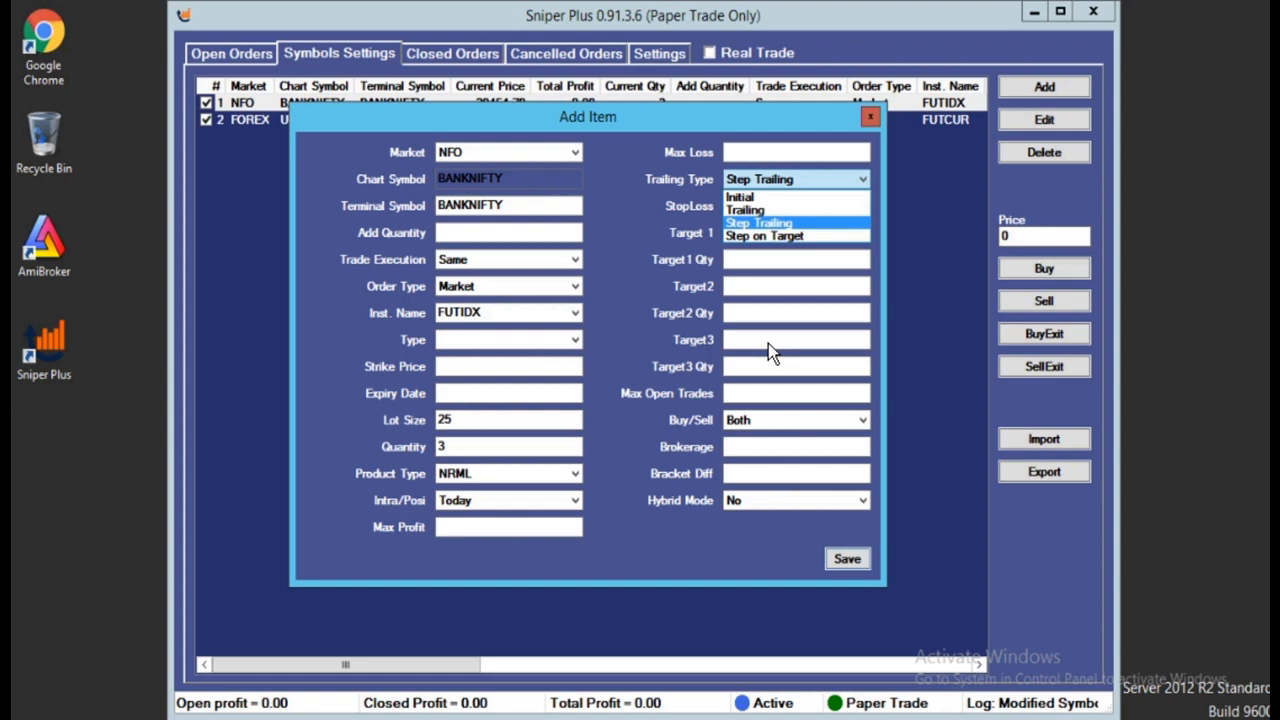
{"action": "left_click", "coordinate": [769, 199]}
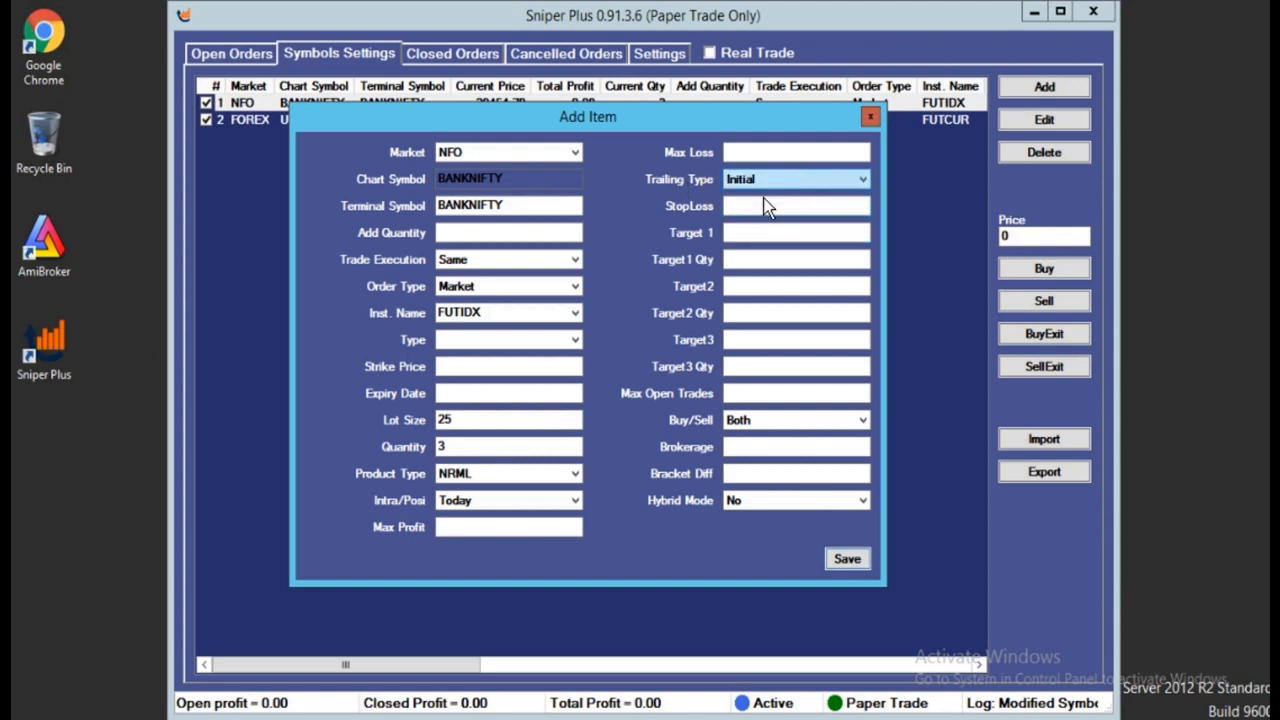
- Set BANKNIFTY's StopLoss to 100, Target 1 to 100 and Target1 Qty to 3, and save the settings
{"action": "left_click", "coordinate": [757, 206]}
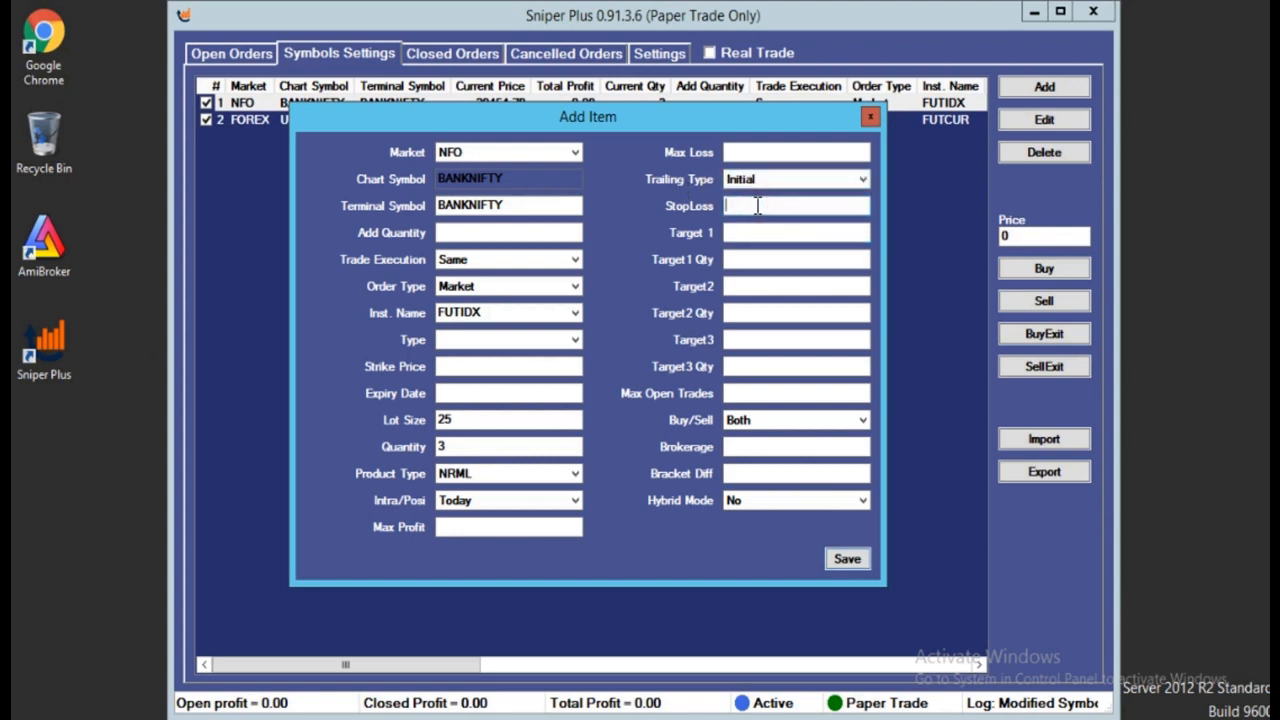
{"action": "type", "text": "100"}
{"action": "left_click", "coordinate": [741, 232]}
{"action": "type", "text": "100"}
{"action": "double_click", "coordinate": [448, 446]}
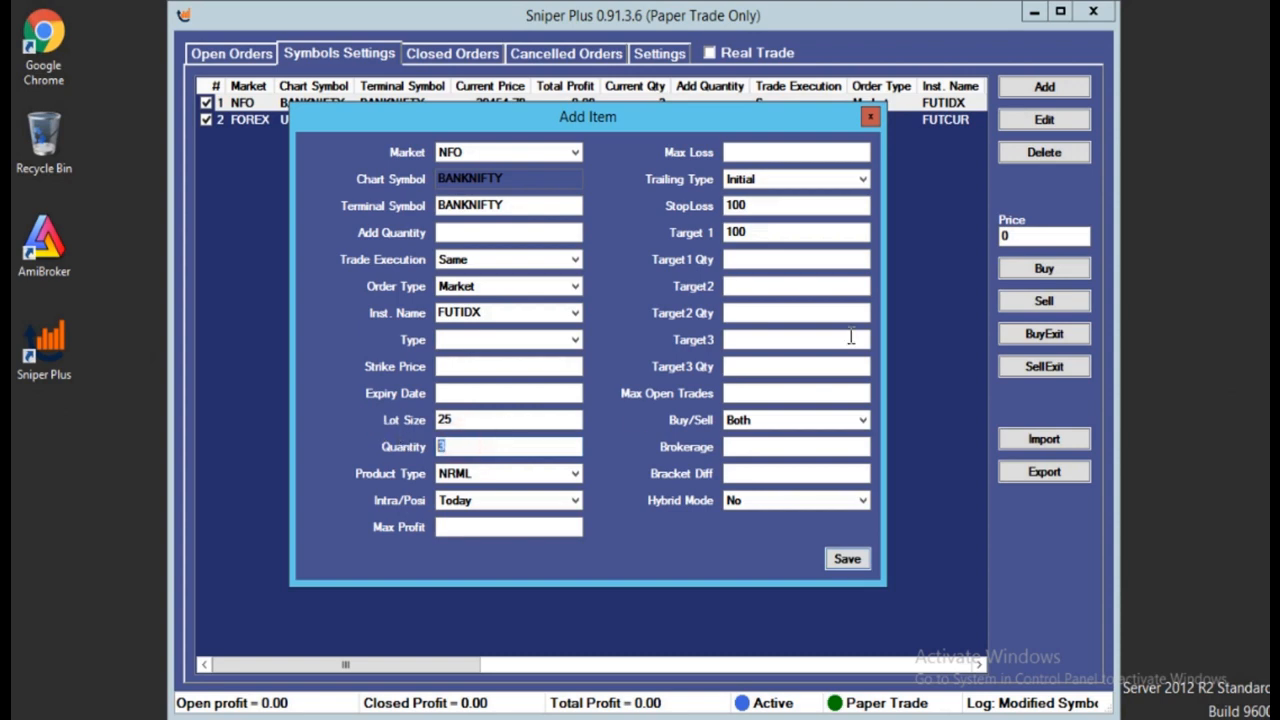
{"action": "left_click", "coordinate": [752, 259]}
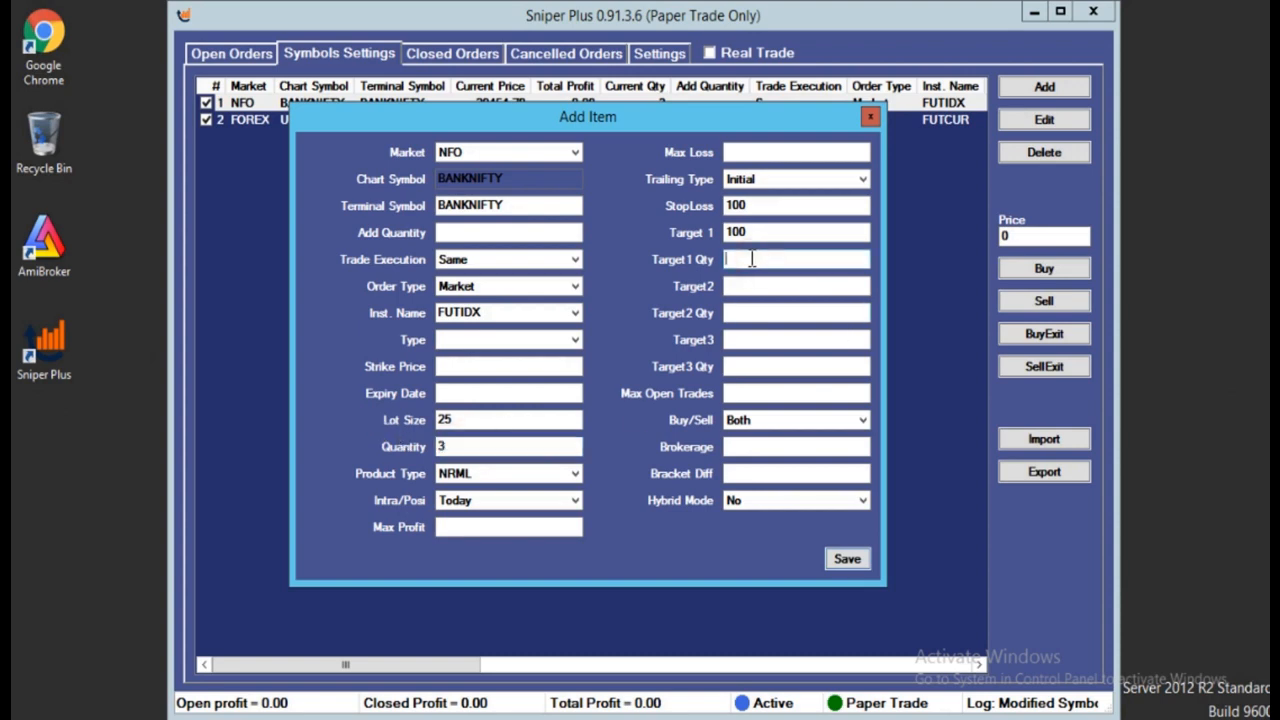
{"action": "type", "text": "2"}
{"action": "left_click", "coordinate": [847, 558]}
- Place a paper buy order for BANKNIFTY and review its exit levels in the open orders
{"action": "left_click", "coordinate": [567, 217]}
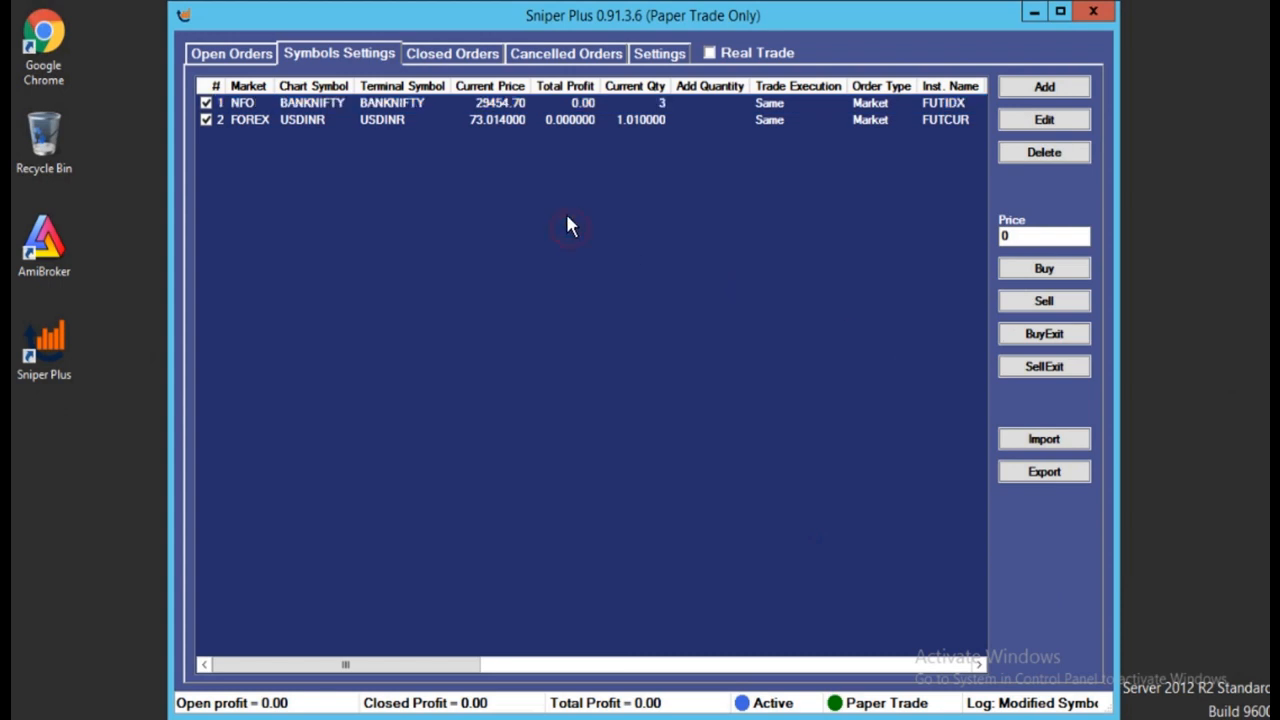
{"action": "left_click", "coordinate": [506, 104]}
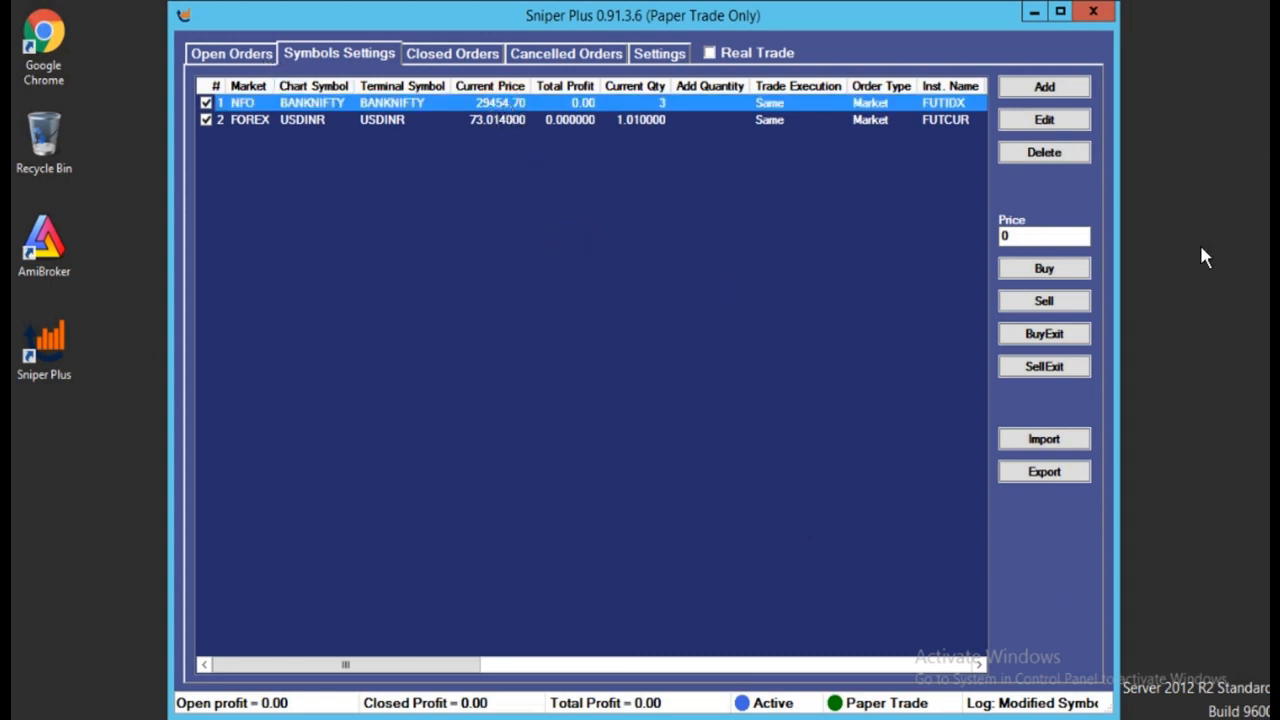
{"action": "left_click", "coordinate": [1043, 272]}
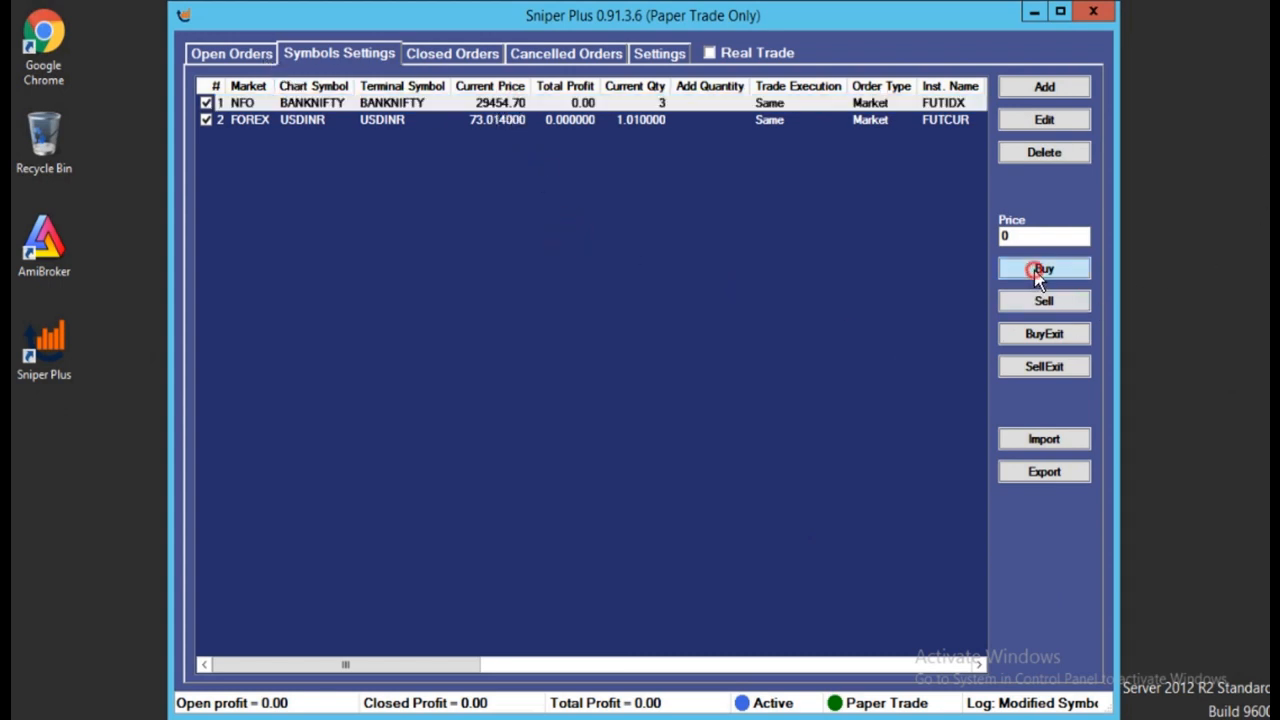
{"action": "left_click", "coordinate": [228, 56]}
{"action": "left_click", "coordinate": [358, 106]}
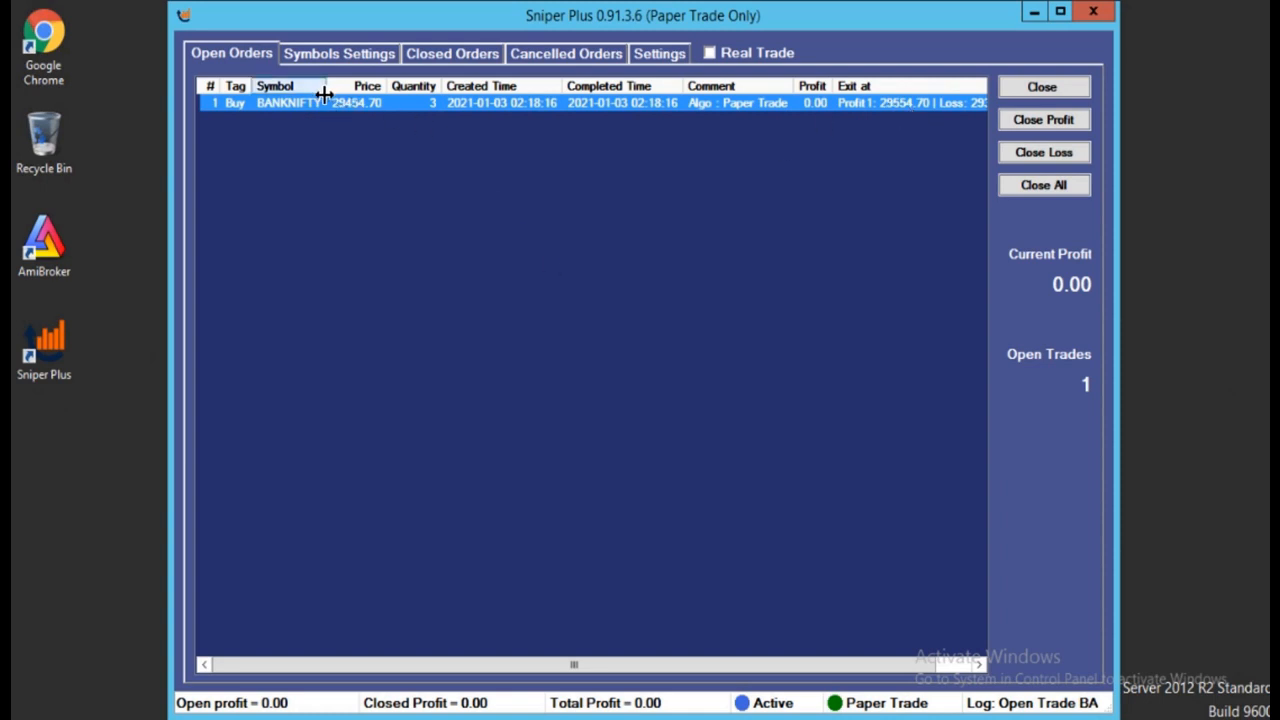
{"action": "left_click_drag", "start_coordinate": [486, 666], "coordinate": [680, 666]}
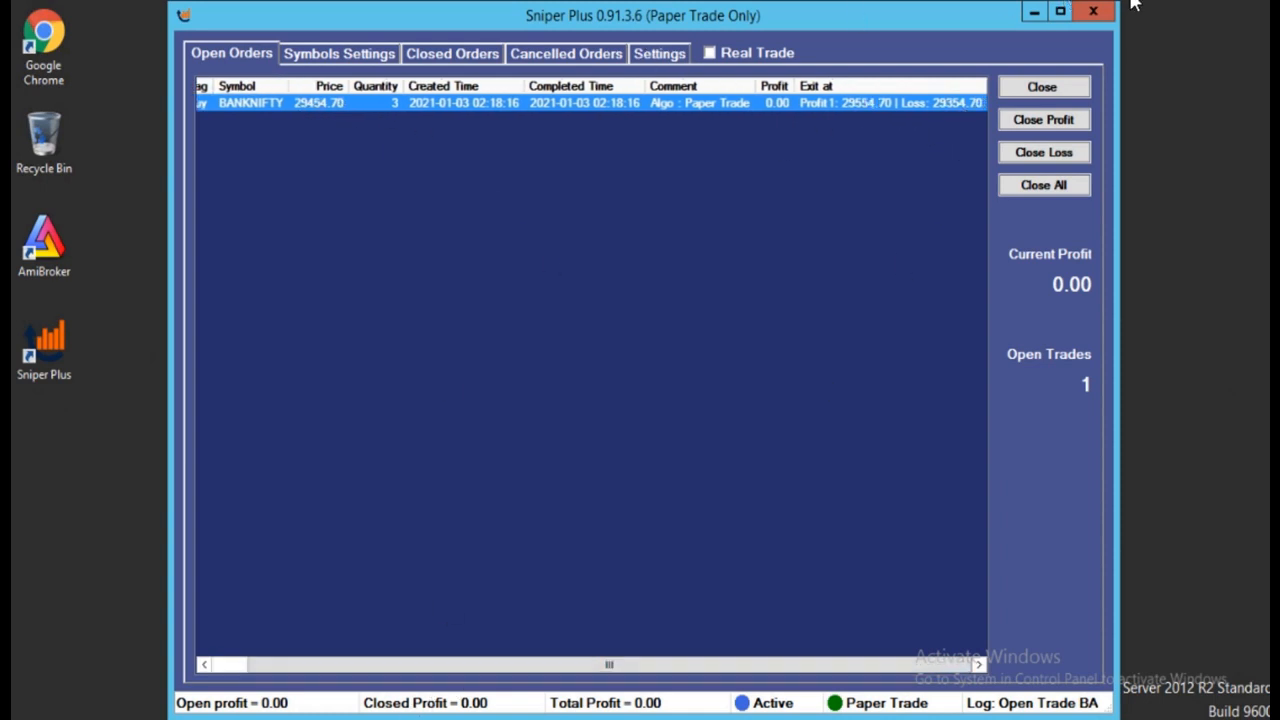
- Change BANKNIFTY's trailing type to Trailing, clear its Target 1 value, and save the settings
{"action": "left_click", "coordinate": [340, 54]}
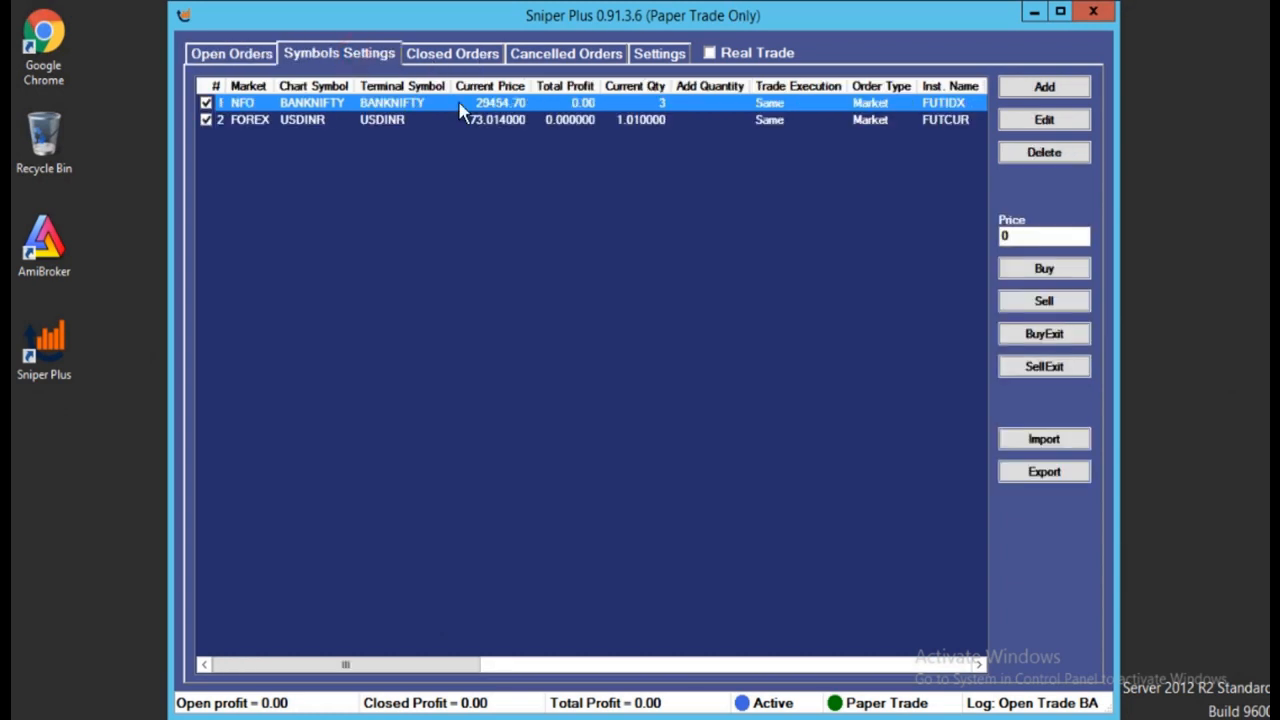
{"action": "double_click", "coordinate": [703, 104]}
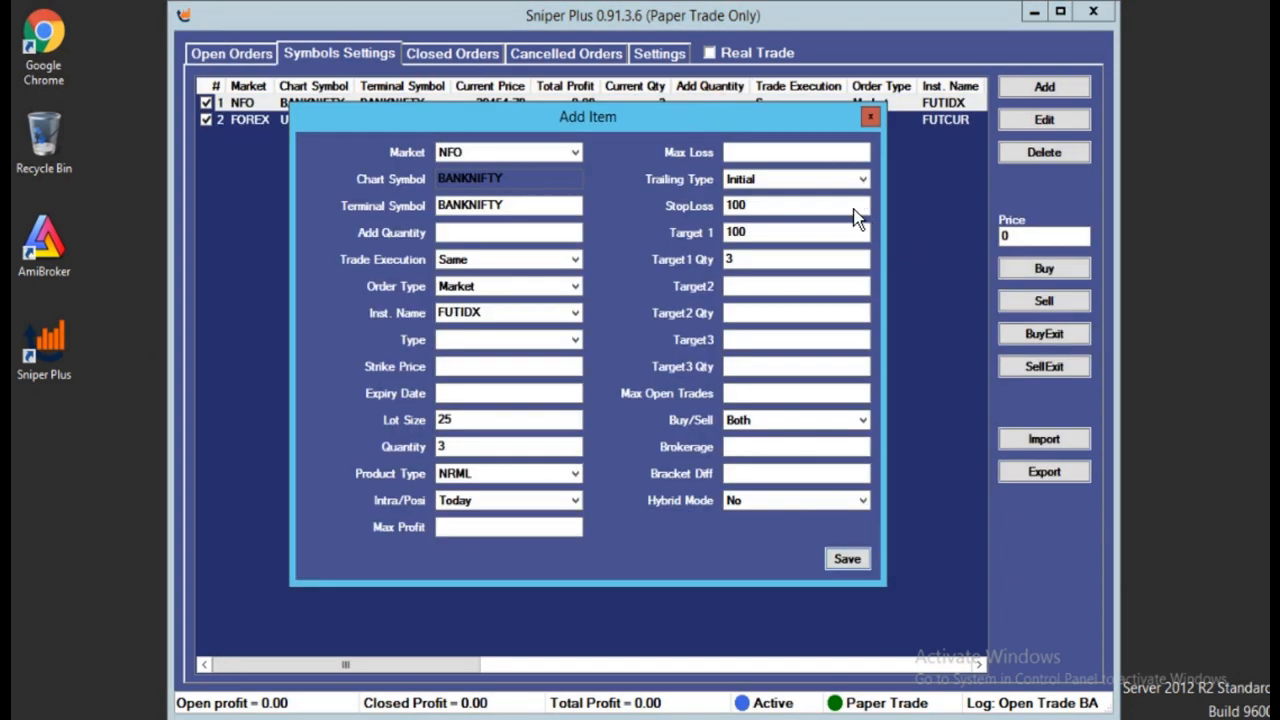
{"action": "left_click", "coordinate": [800, 180]}
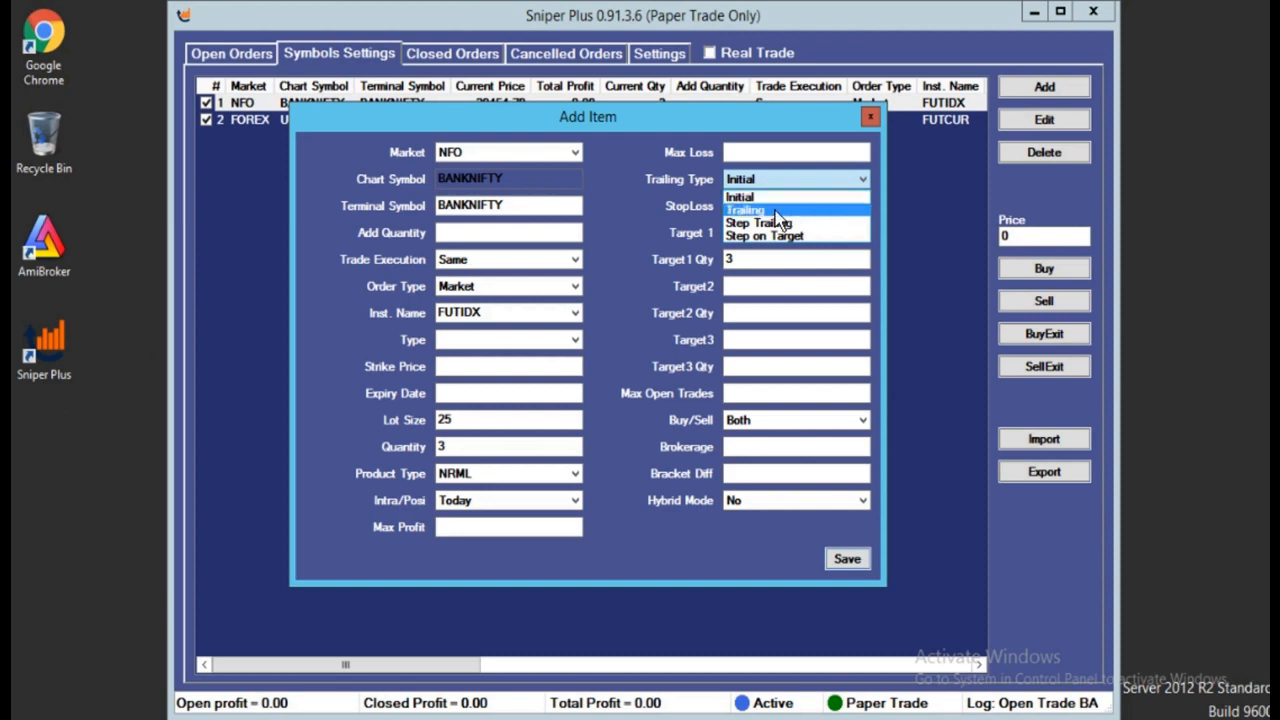
{"action": "left_click", "coordinate": [771, 210]}
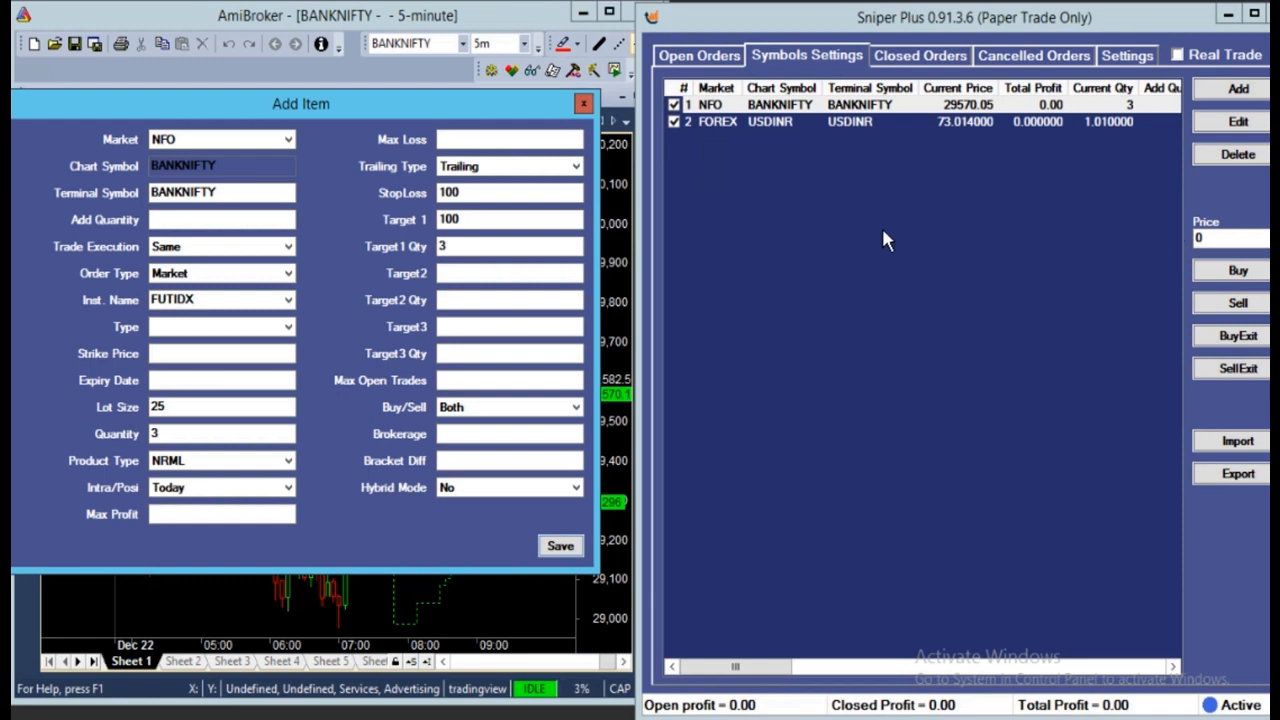
{"action": "left_click", "coordinate": [483, 192]}
{"action": "double_click", "coordinate": [466, 216]}
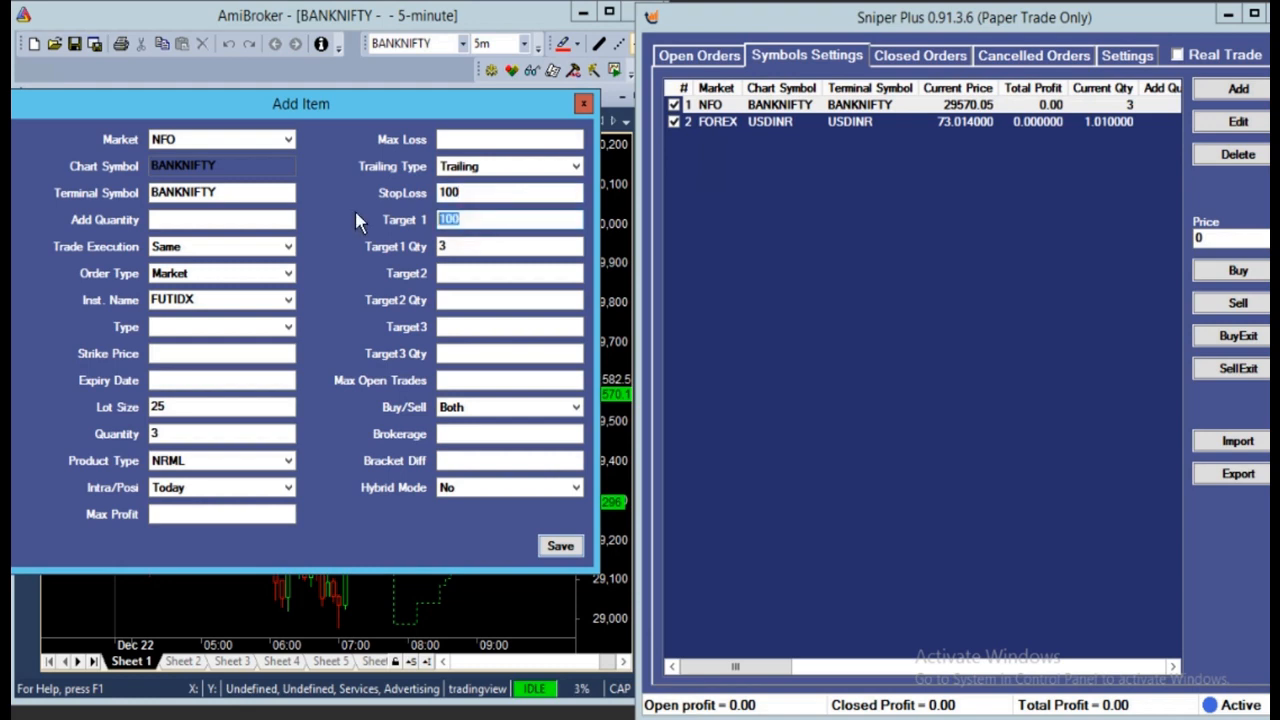
{"action": "key", "text": "BackSpace"}
{"action": "left_click", "coordinate": [551, 546]}
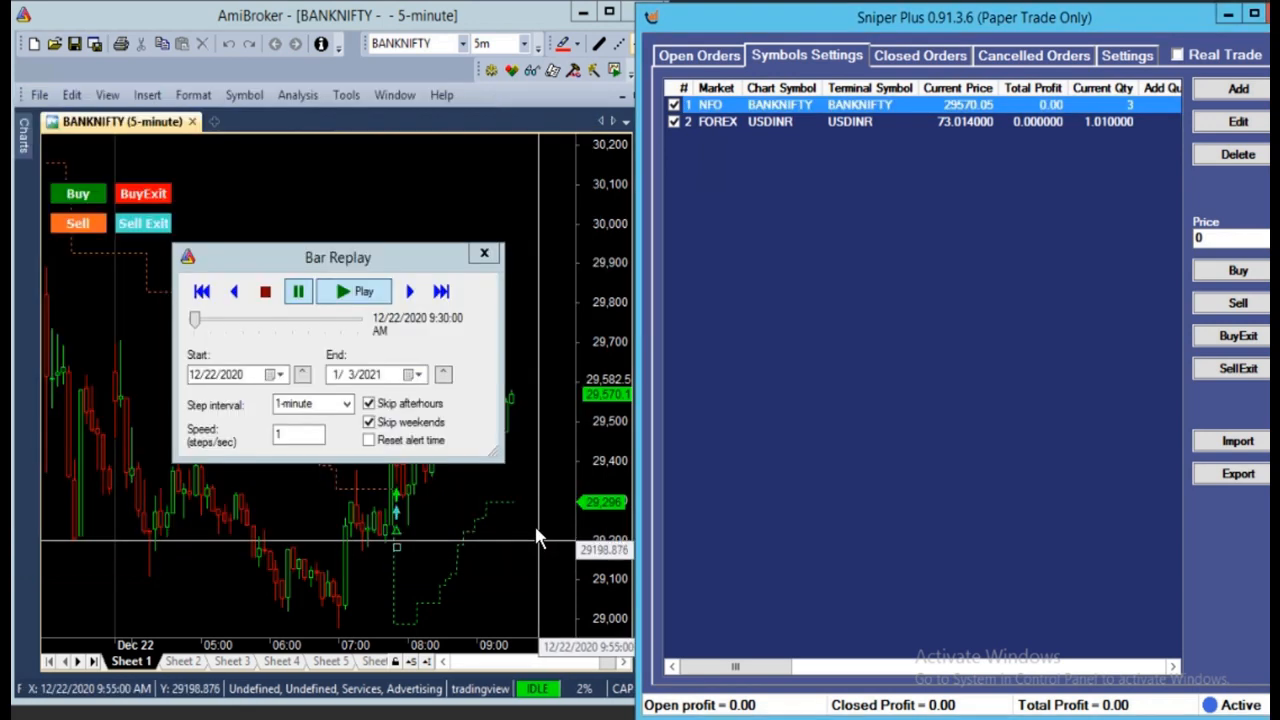
- Review BANKNIFTY's saved trailing settings without changing them, and check the open orders
{"action": "double_click", "coordinate": [774, 104]}
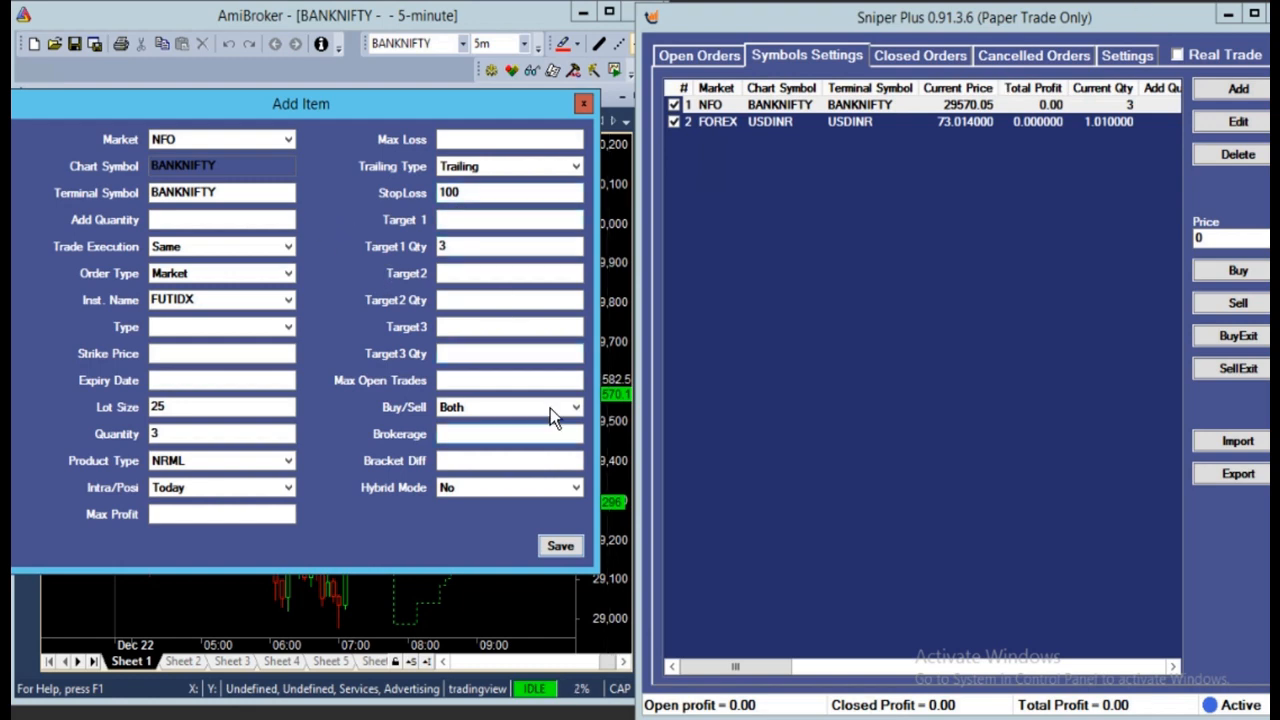
{"action": "left_click", "coordinate": [583, 104]}
{"action": "left_click", "coordinate": [729, 55]}
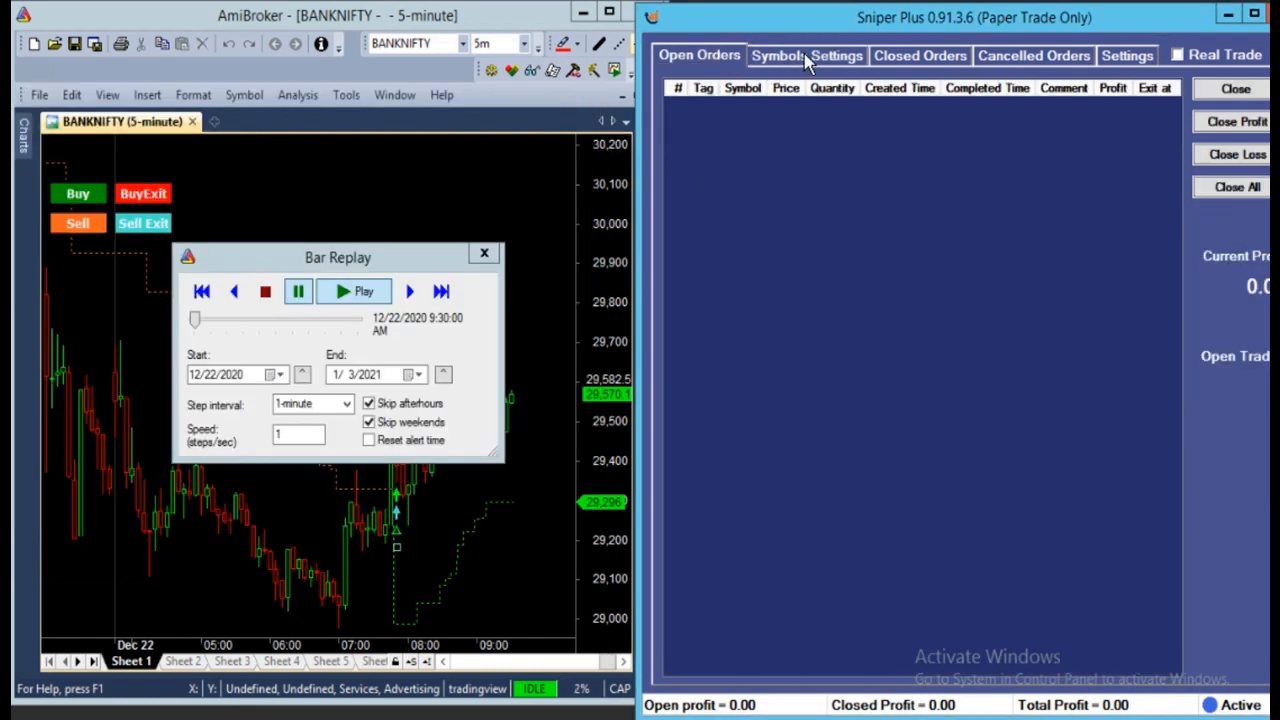
{"action": "left_click", "coordinate": [806, 58]}
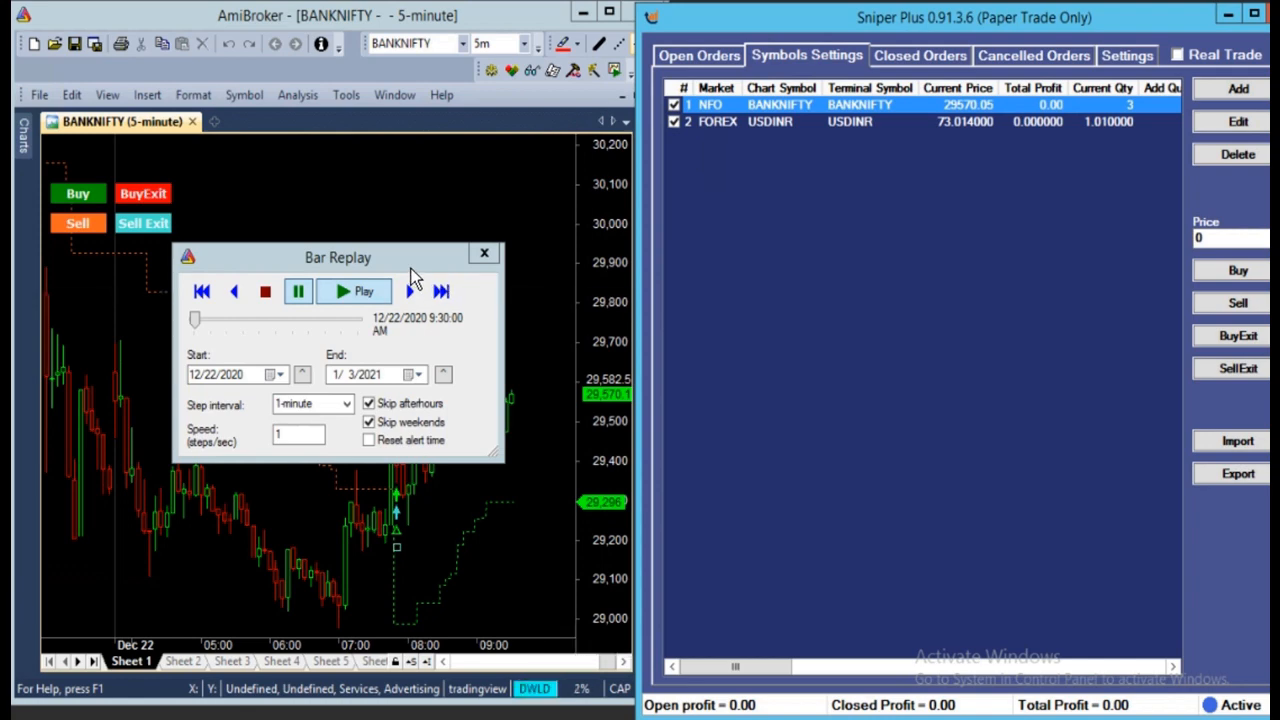
- In AmiBroker, move the Bar Replay window off the recent bars and set the replay start to the 12/22/2020 7:35 AM bar
{"action": "left_click_drag", "start_coordinate": [411, 265], "coordinate": [289, 236]}
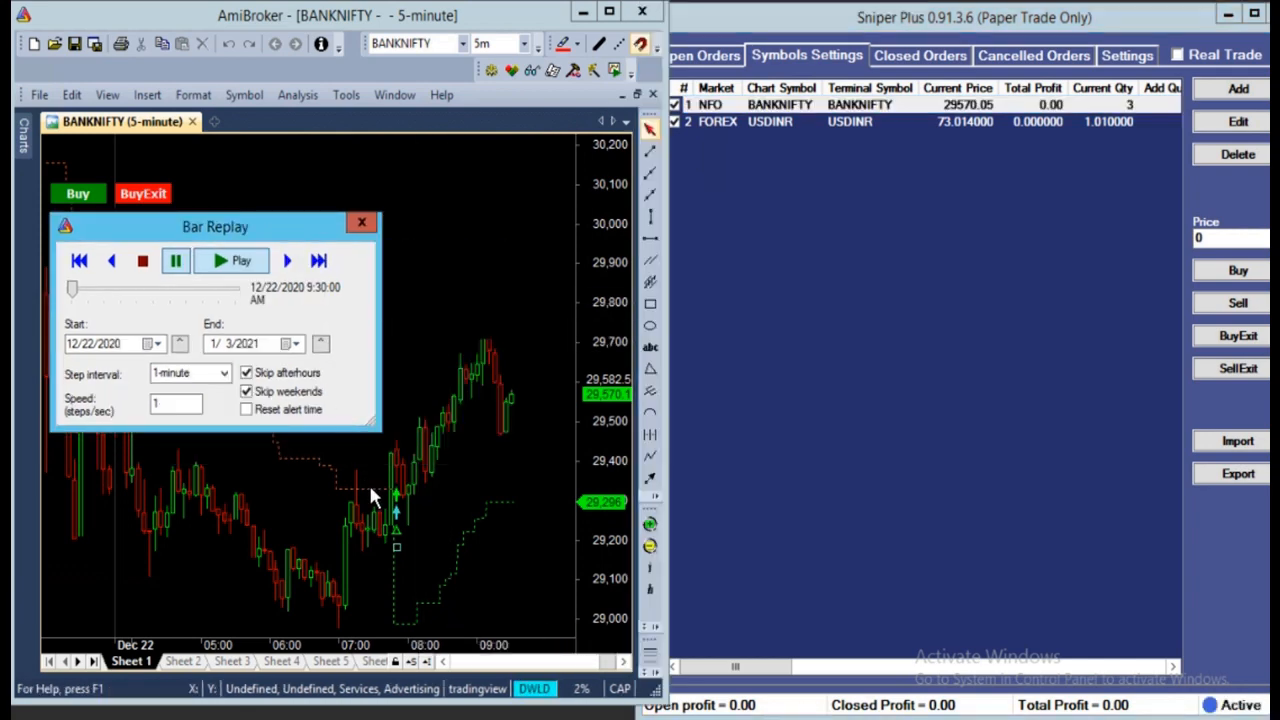
{"action": "left_click", "coordinate": [378, 528]}
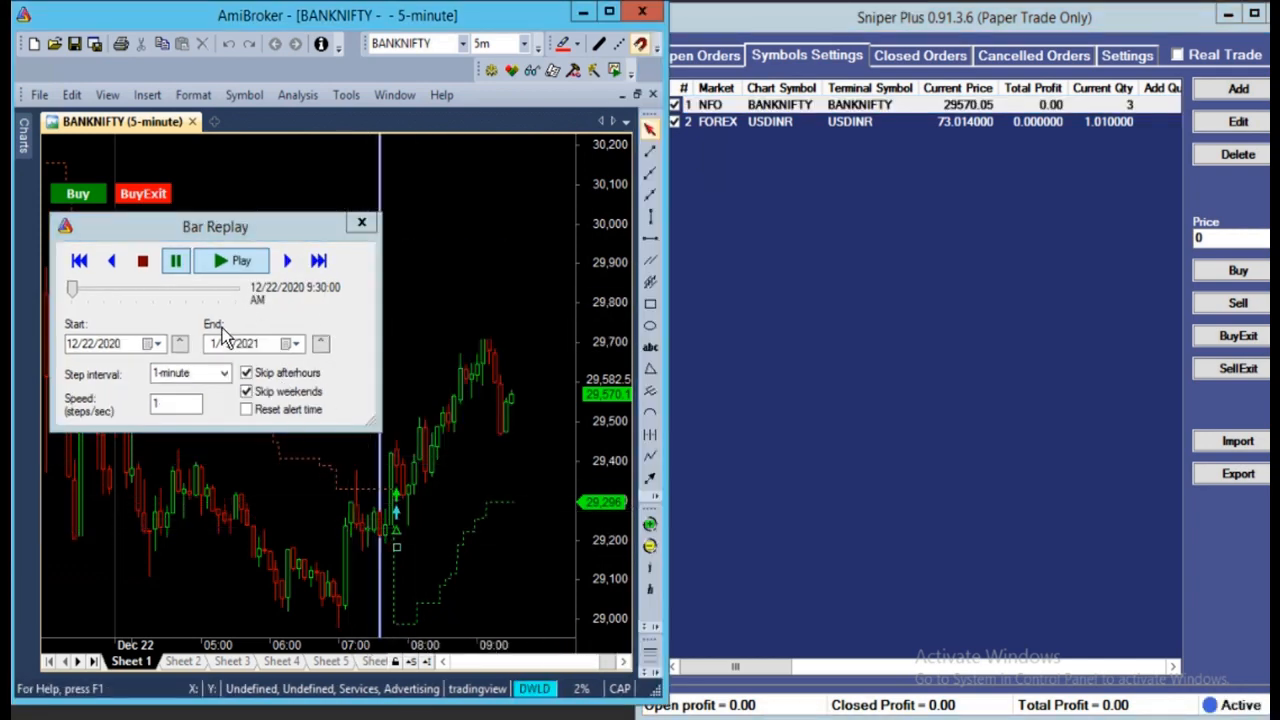
{"action": "left_click", "coordinate": [180, 343]}
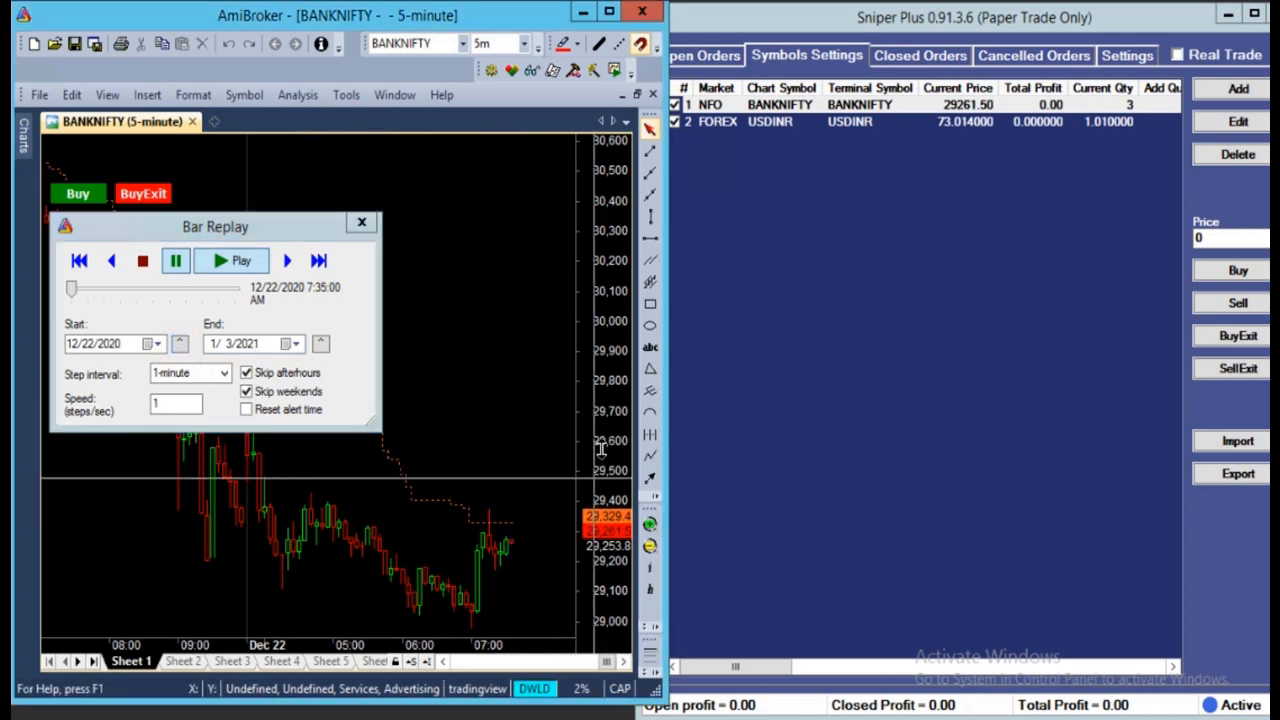
- In Sniper Plus, examine the open BANKNIFTY buy order's entry price and its stop-loss exit level
{"action": "left_click", "coordinate": [851, 311]}
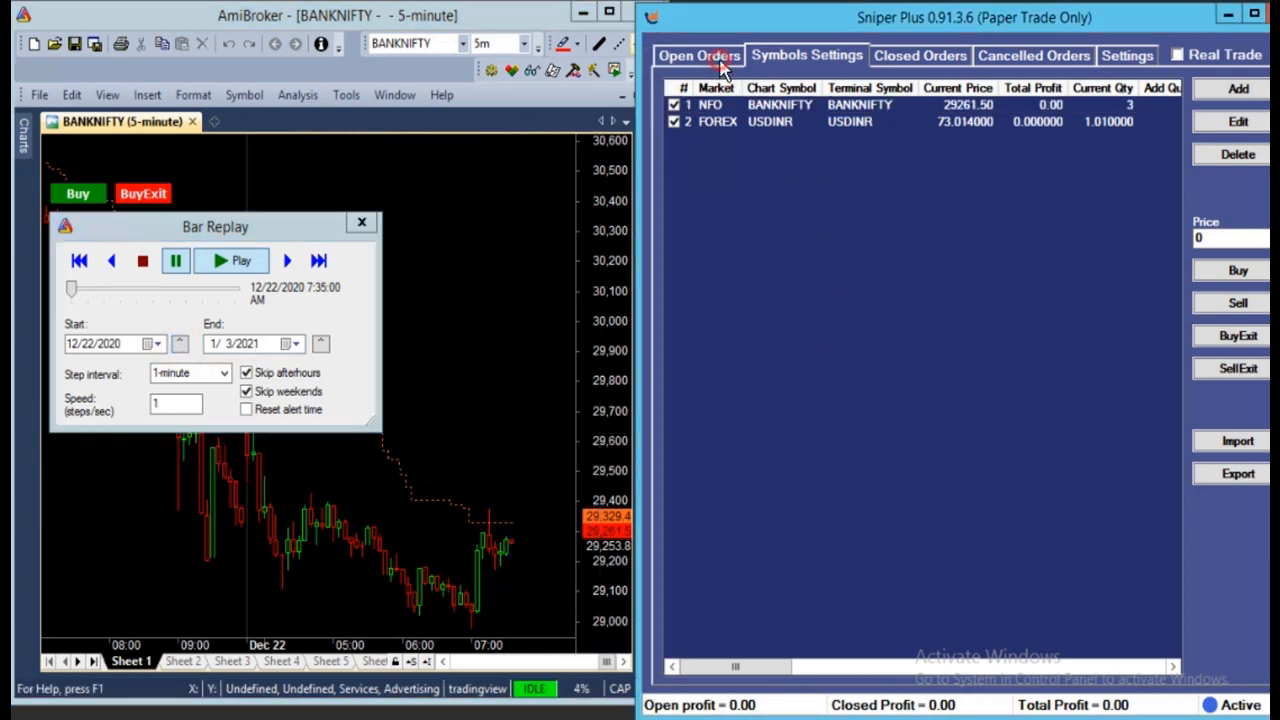
{"action": "left_click", "coordinate": [722, 60]}
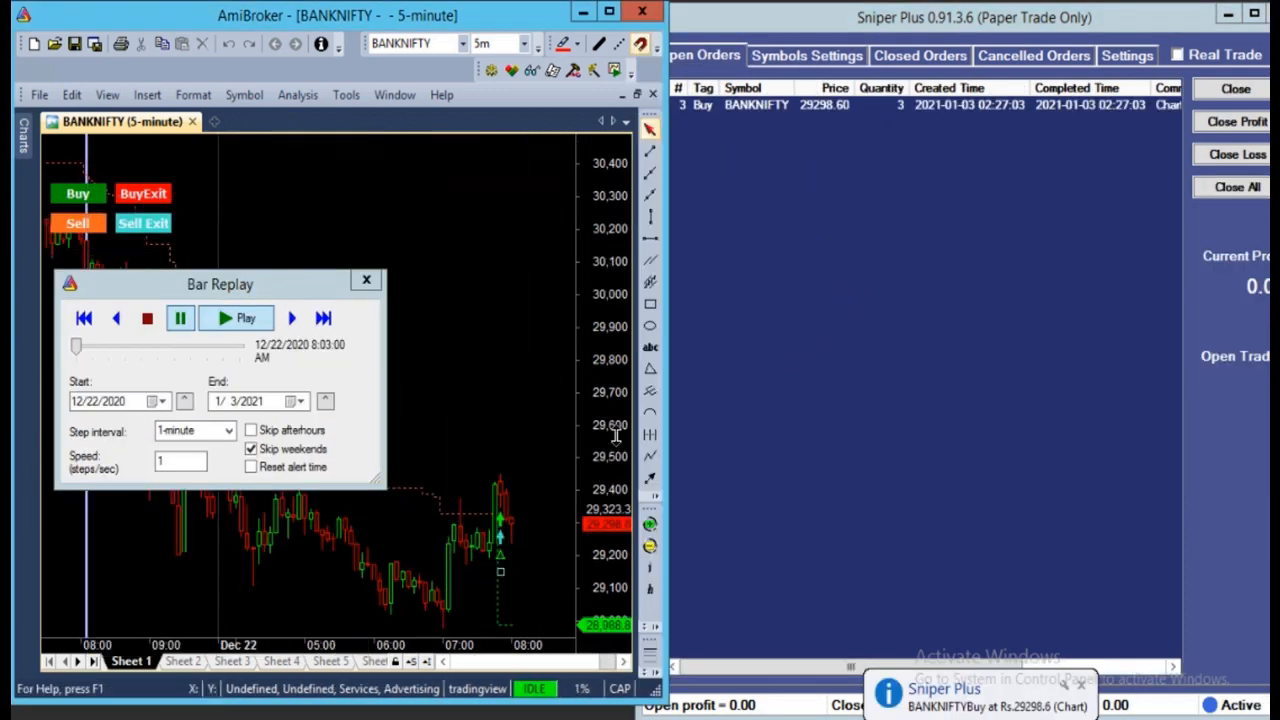
{"action": "left_click", "coordinate": [947, 428]}
{"action": "left_click", "coordinate": [833, 110]}
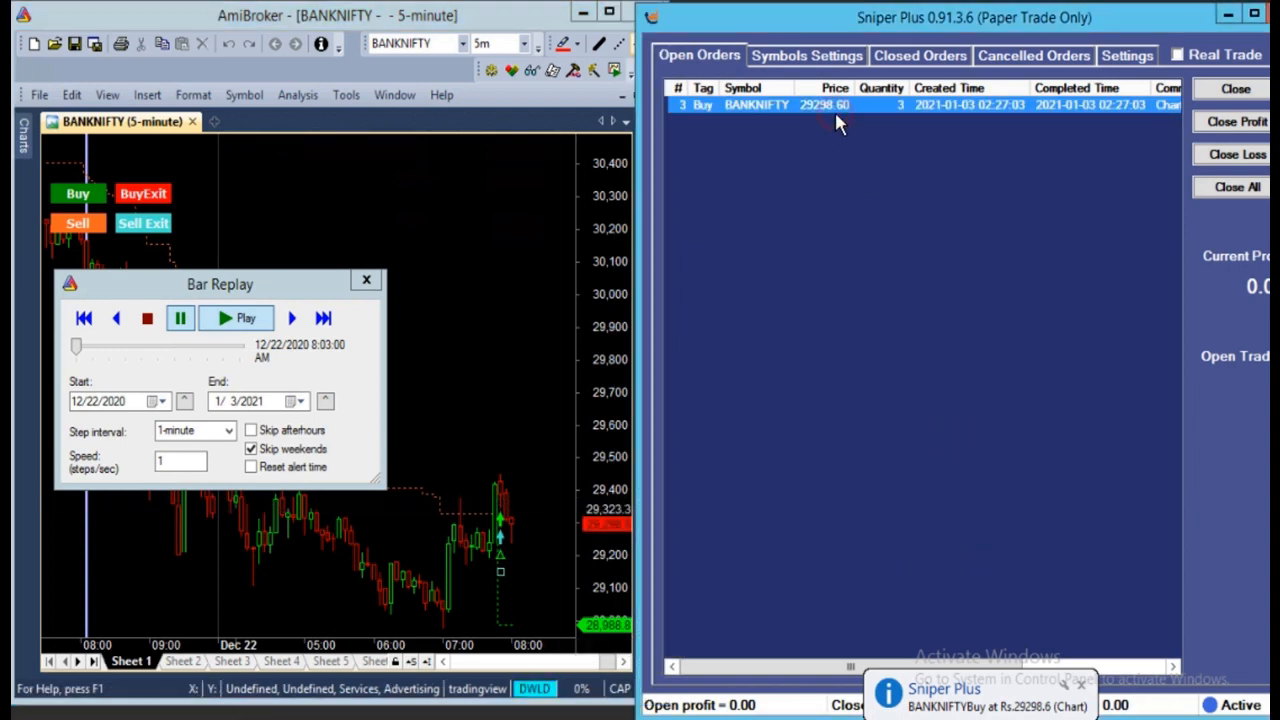
{"action": "left_click_drag", "start_coordinate": [850, 666], "coordinate": [994, 662]}
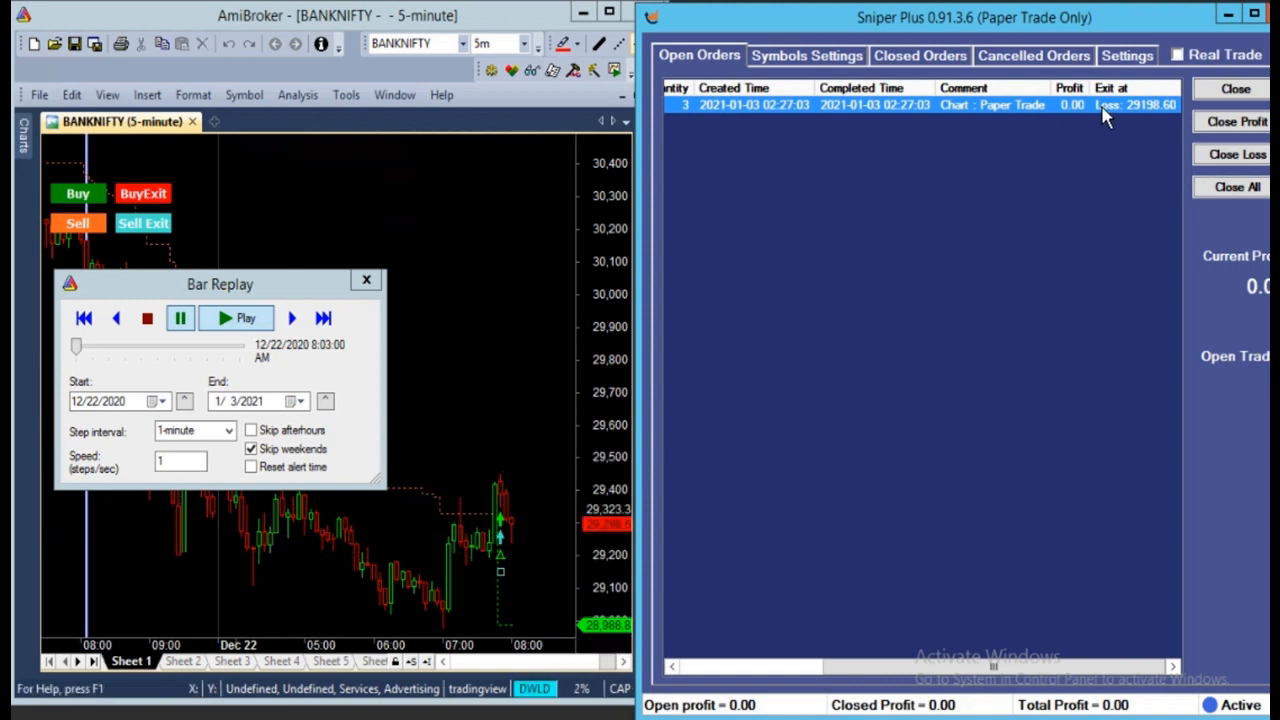
- In AmiBroker, advance the BANKNIFTY bar replay one minute at a time to 12/22/2020 8:16 AM
{"action": "left_click", "coordinate": [291, 318]}
{"action": "left_click", "coordinate": [291, 318]}
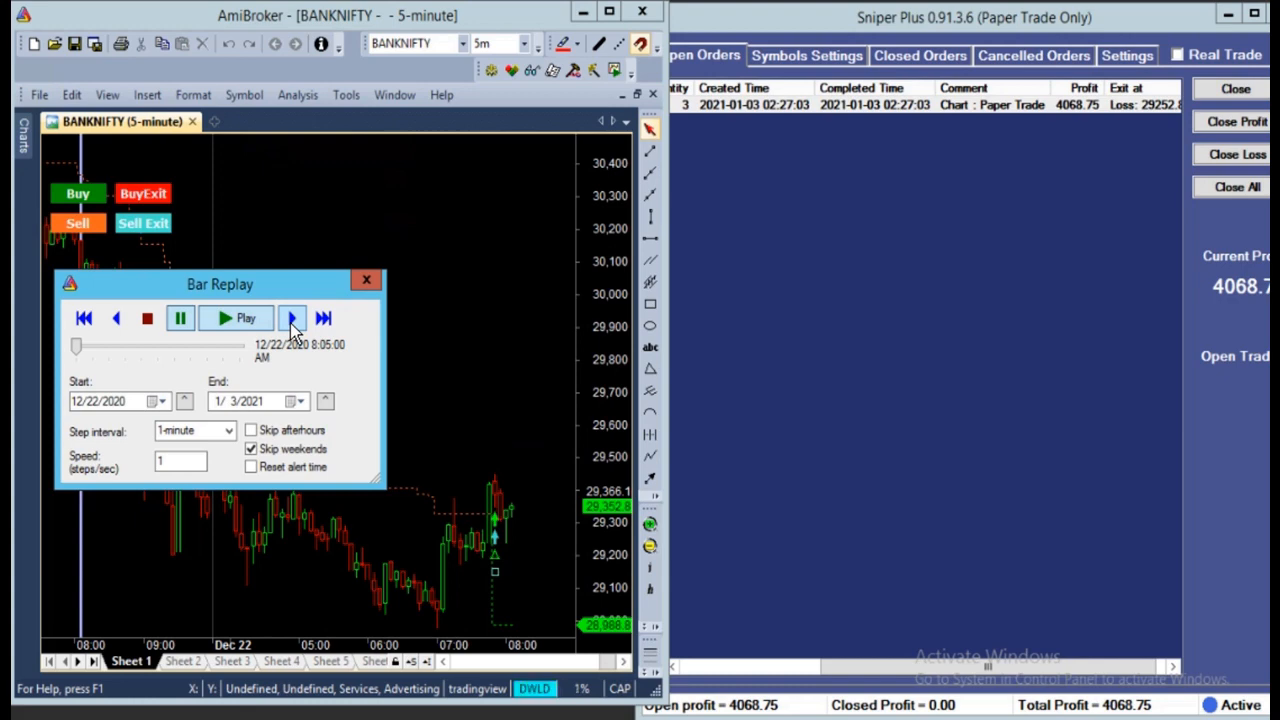
{"action": "left_click", "coordinate": [292, 328]}
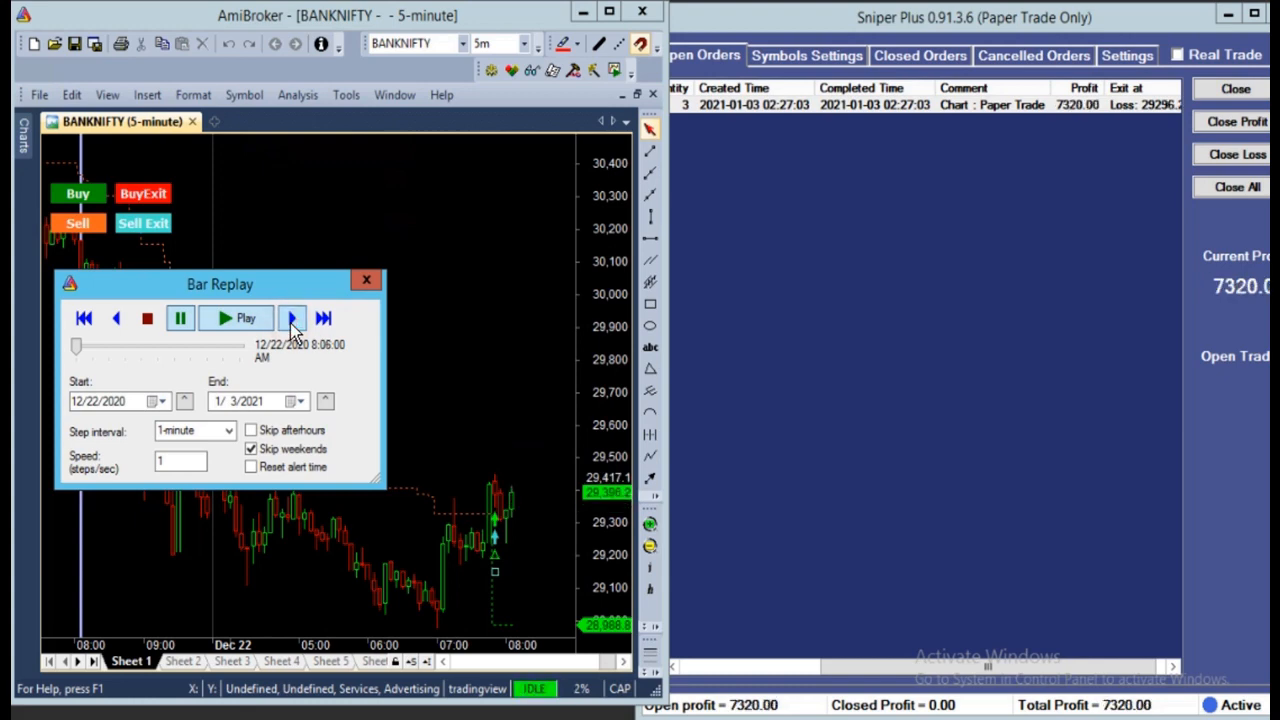
{"action": "left_click", "coordinate": [292, 328]}
{"action": "left_click", "coordinate": [292, 328]}
{"action": "left_click", "coordinate": [292, 328]}
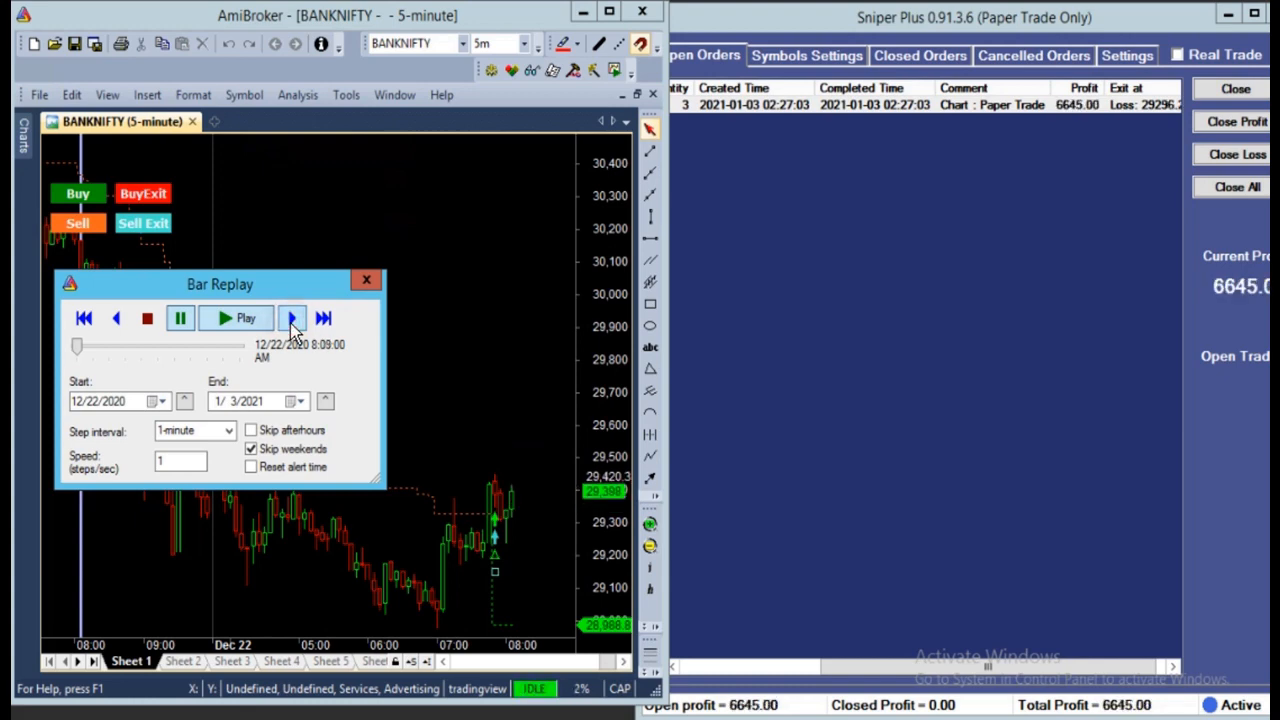
{"action": "left_click", "coordinate": [292, 328]}
{"action": "left_click", "coordinate": [292, 328]}
{"action": "left_click", "coordinate": [292, 328]}
{"action": "left_click", "coordinate": [292, 328]}
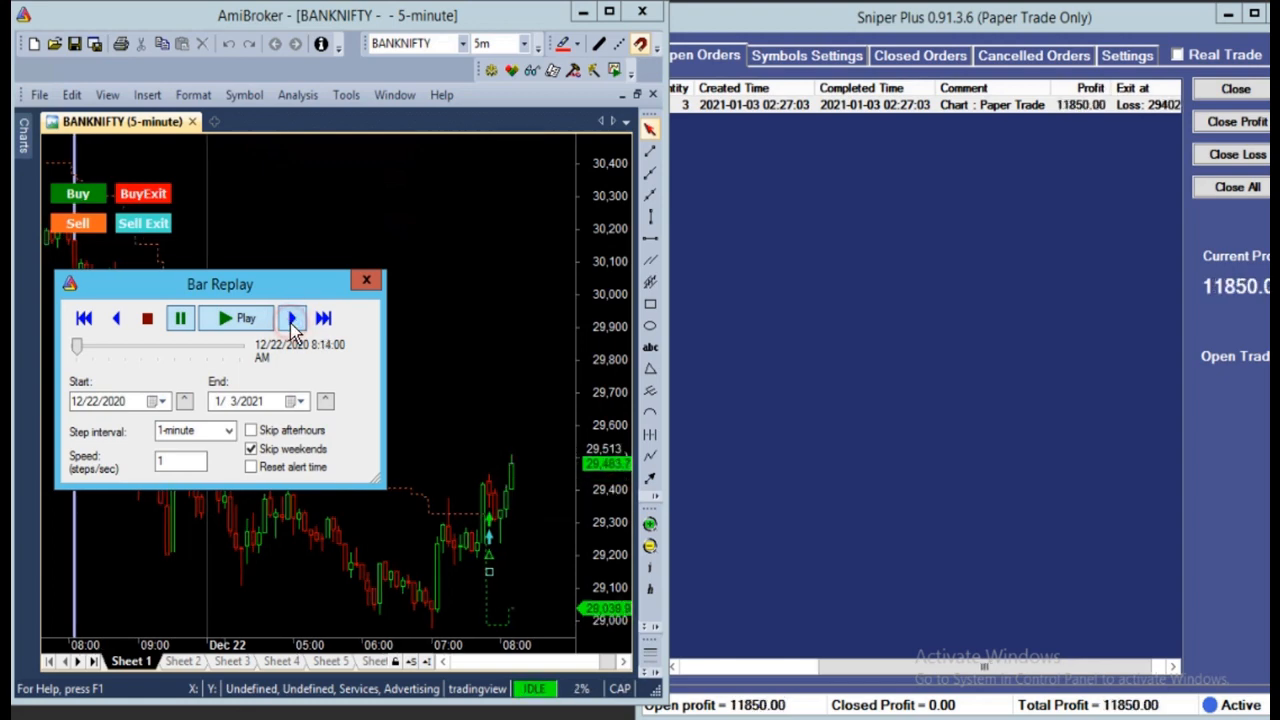
{"action": "left_click", "coordinate": [292, 328]}
{"action": "left_click", "coordinate": [292, 328]}
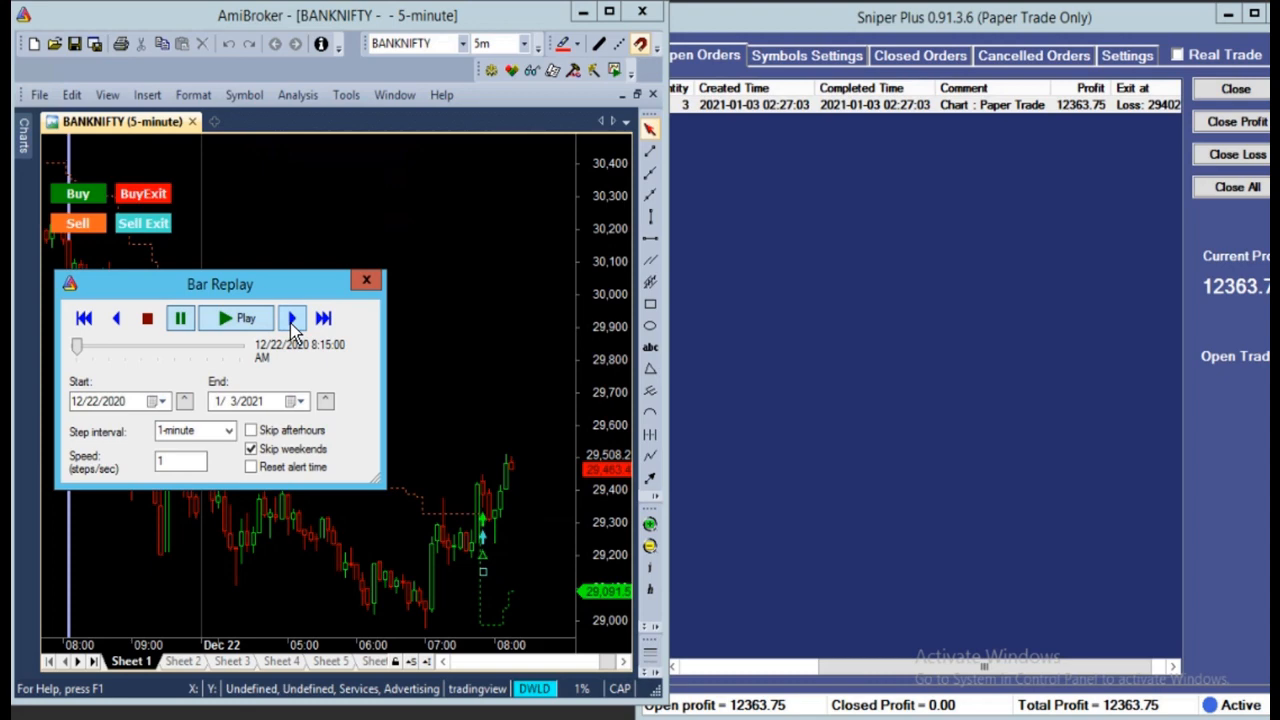
{"action": "left_click", "coordinate": [292, 320]}
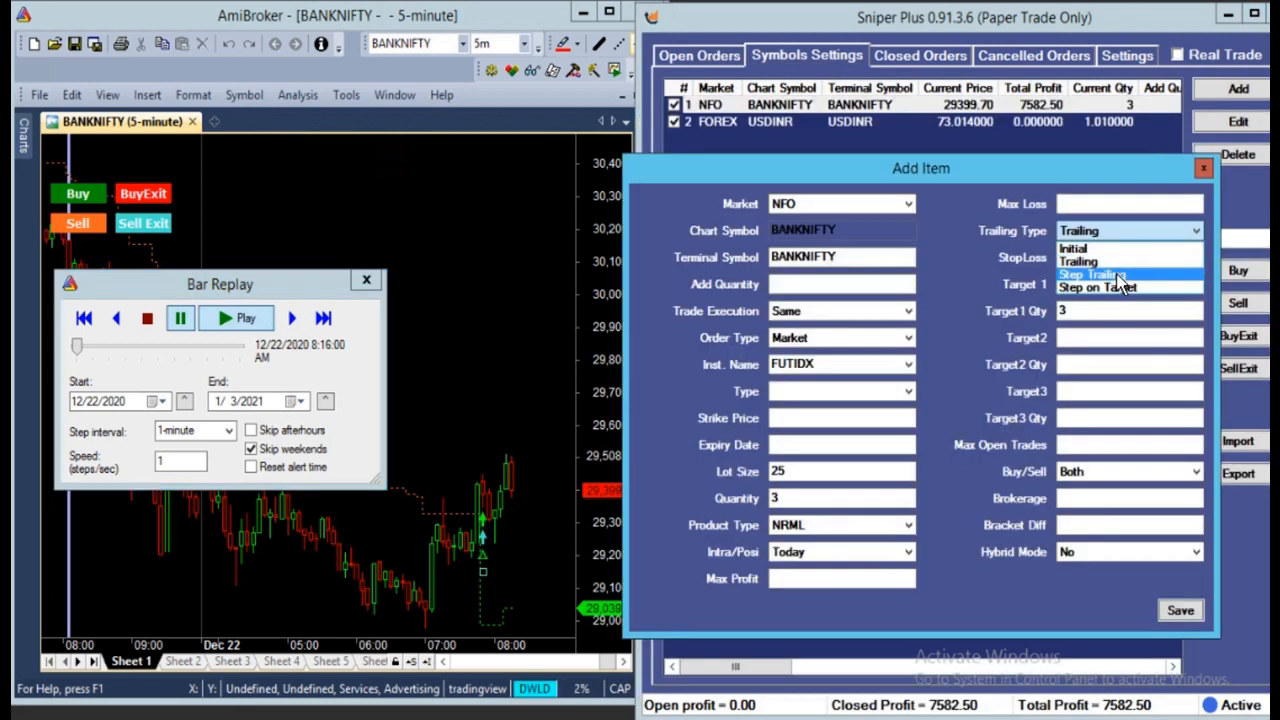
- Set BANKNIFTY's trailing type to Step Trailing in Sniper Plus, and place a buy order from the AmiBroker chart
{"action": "left_click", "coordinate": [1110, 274]}
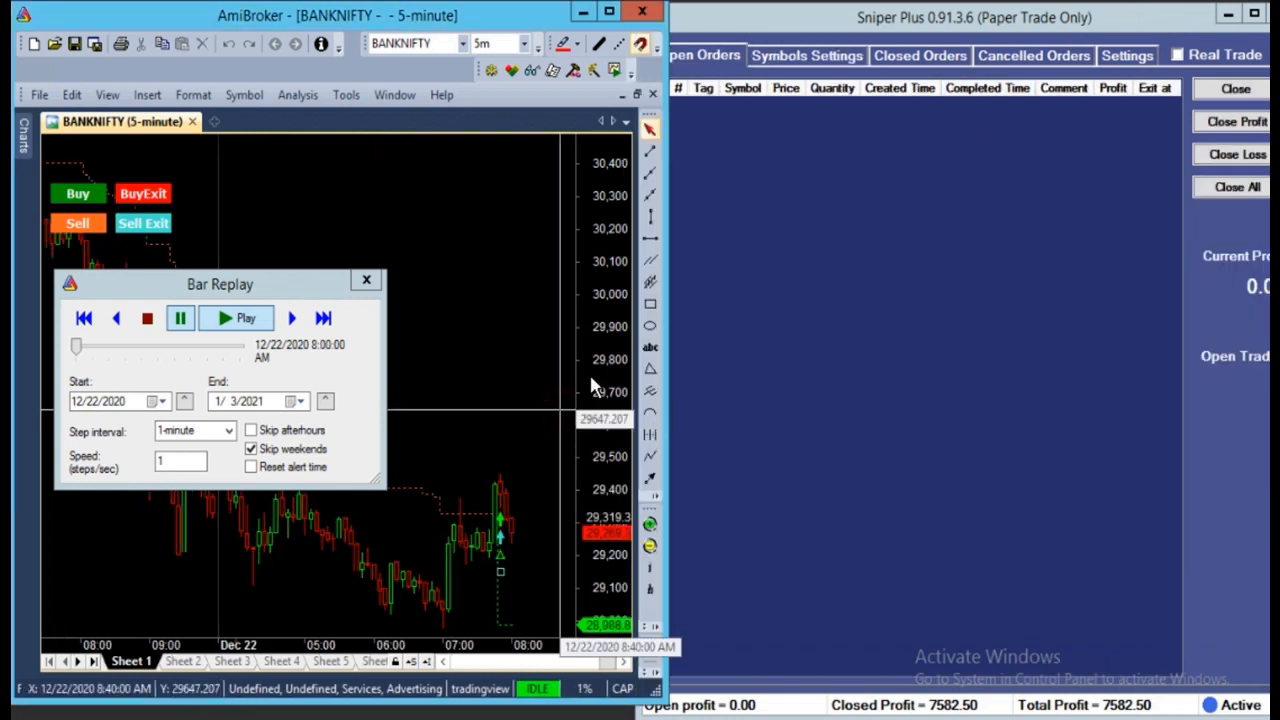
{"action": "left_click", "coordinate": [80, 193]}
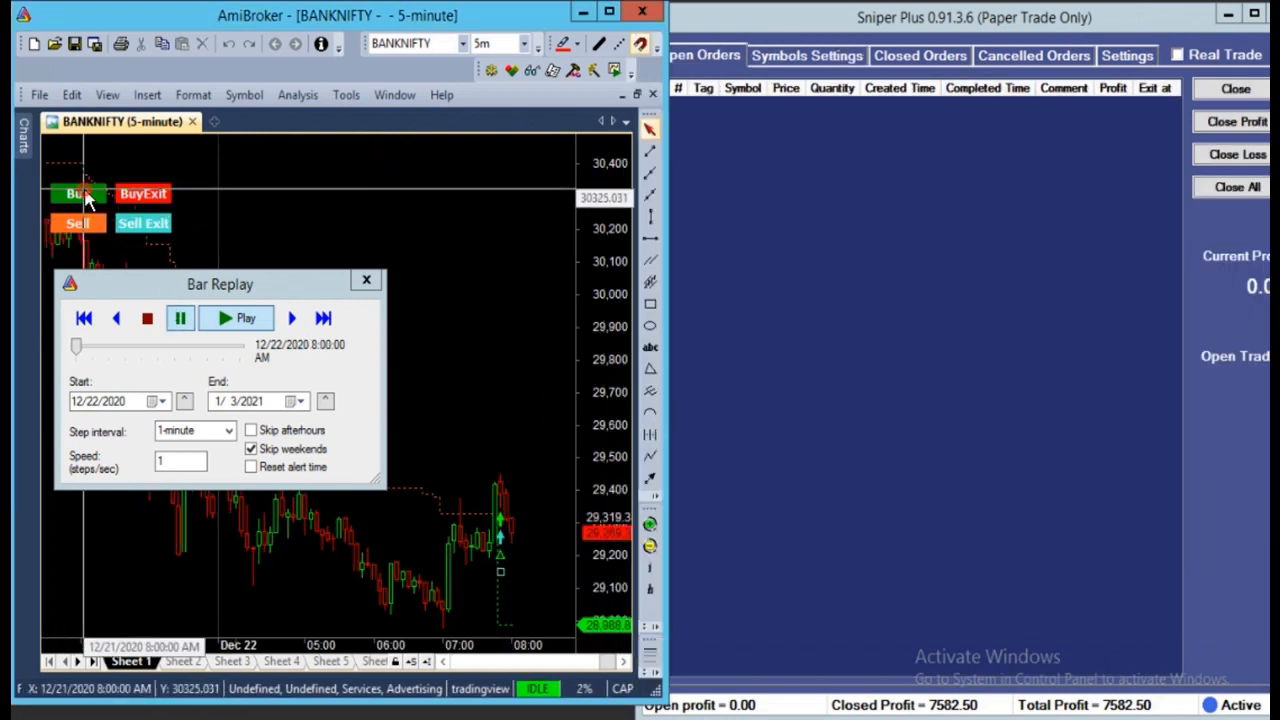
- In Sniper Plus, widen the window and examine the new BANKNIFTY buy order's entry price and stop-loss exit level
{"action": "left_click", "coordinate": [835, 590]}
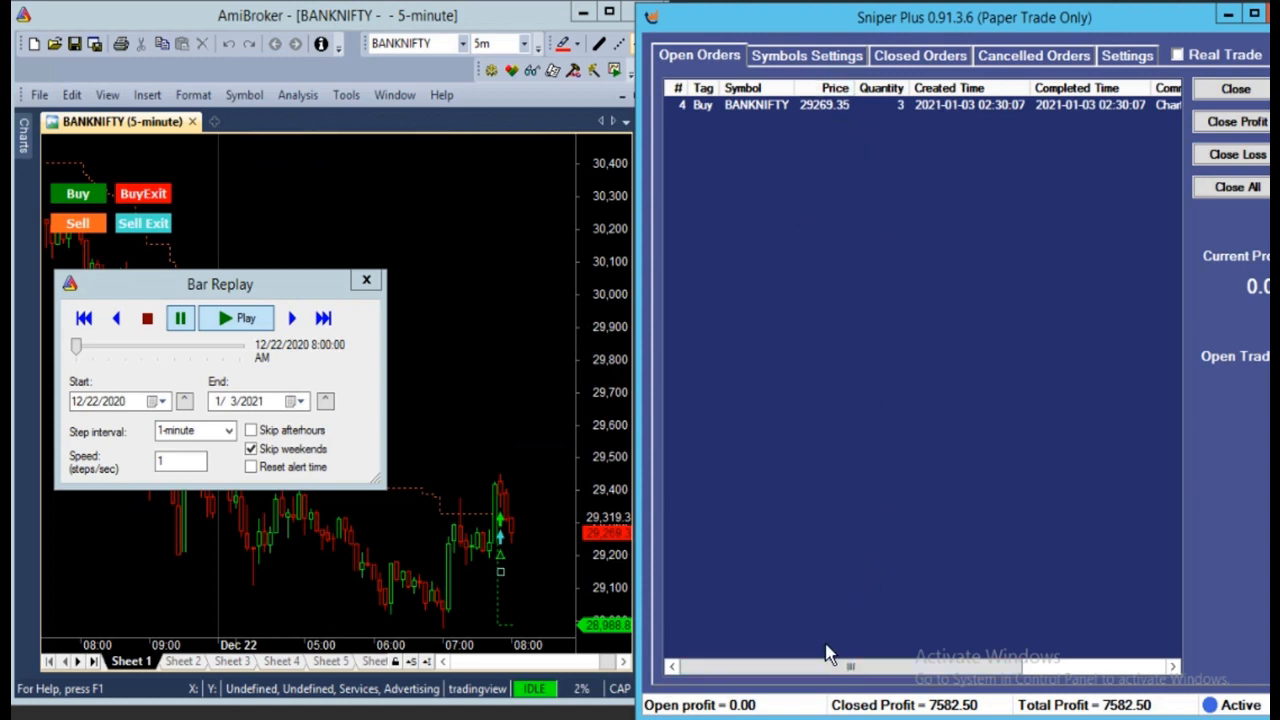
{"action": "left_click_drag", "start_coordinate": [826, 665], "coordinate": [986, 662]}
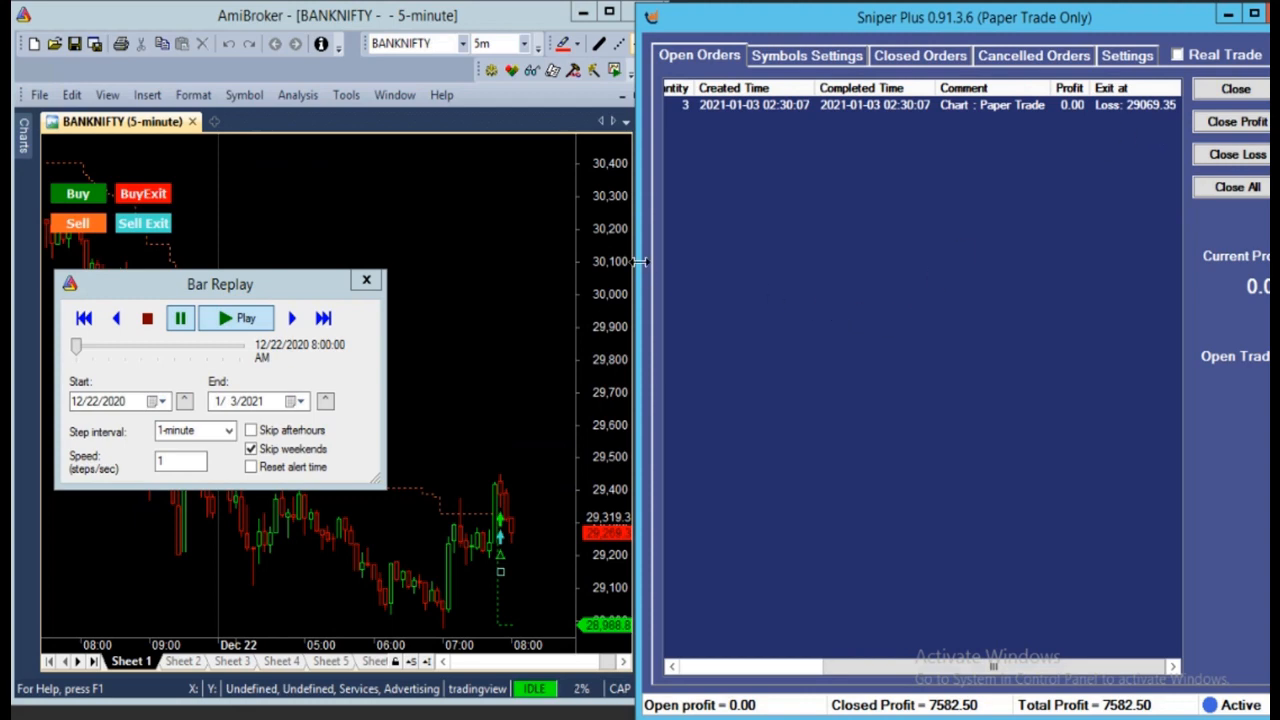
{"action": "left_click_drag", "start_coordinate": [636, 260], "coordinate": [587, 259]}
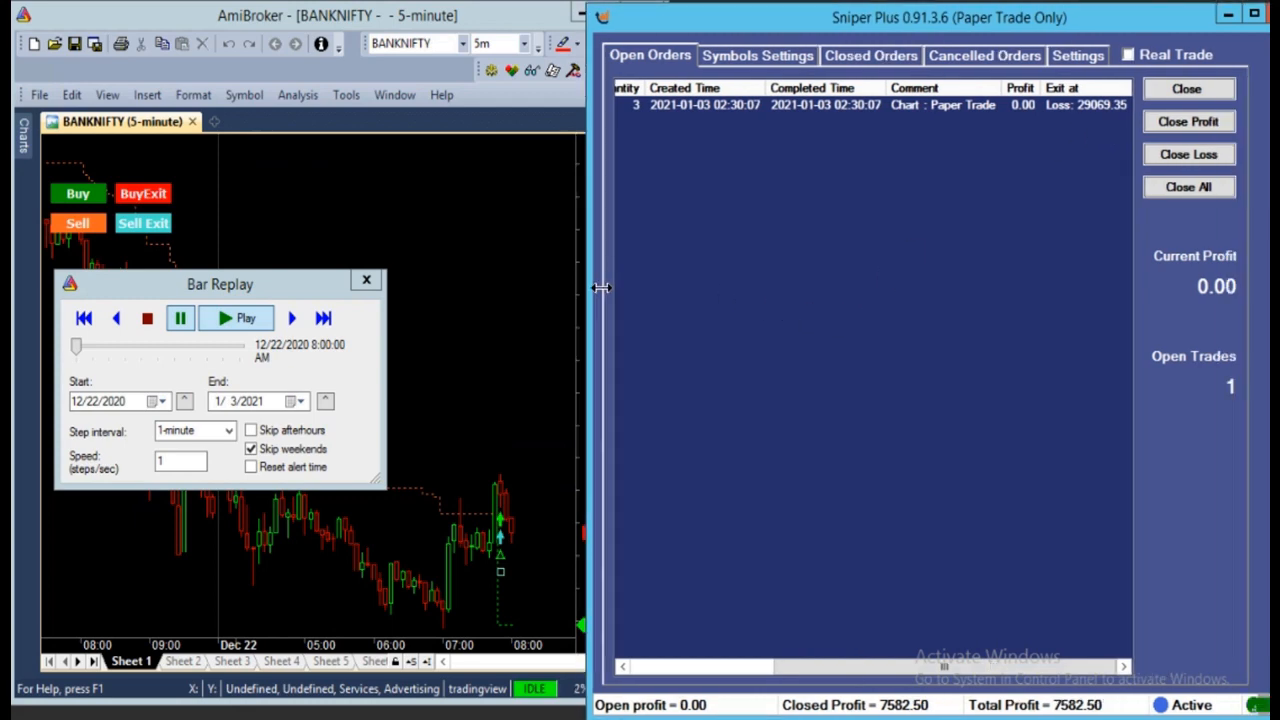
{"action": "left_click_drag", "start_coordinate": [897, 665], "coordinate": [838, 663]}
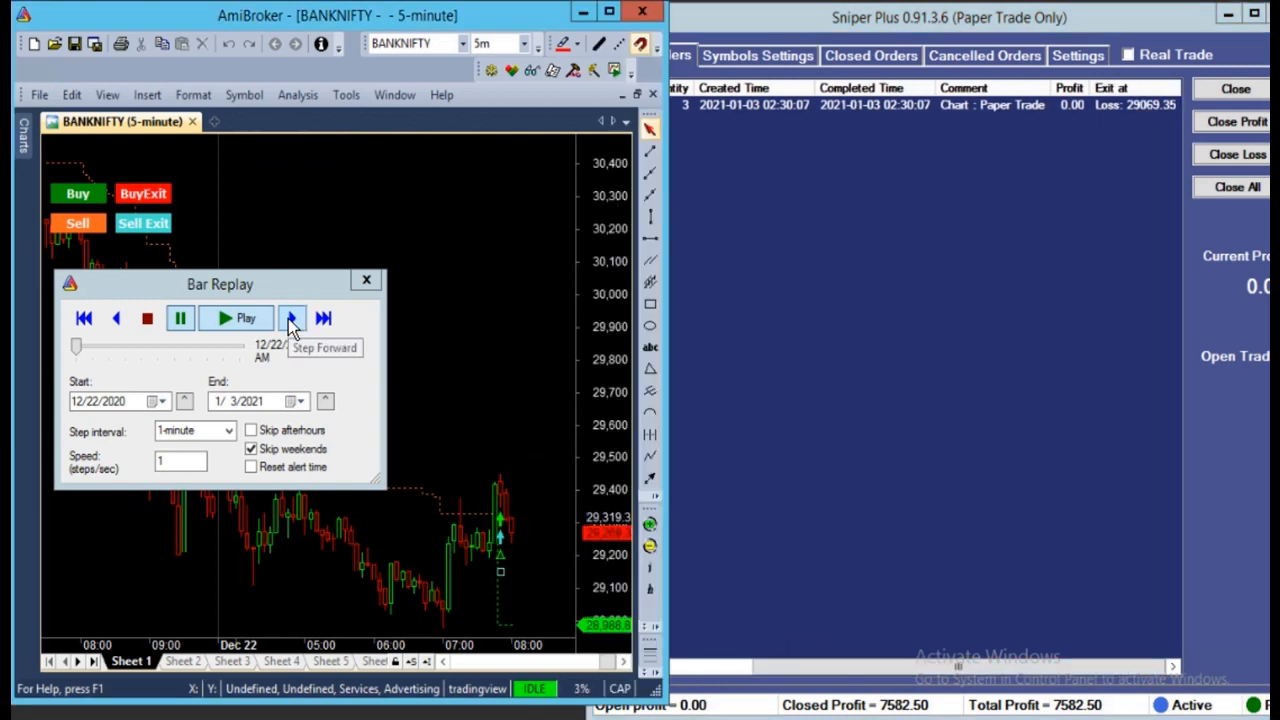
- In AmiBroker, advance the BANKNIFTY bar replay to 12/22/2020 8:15 AM and pause it
{"action": "left_click", "coordinate": [289, 319]}
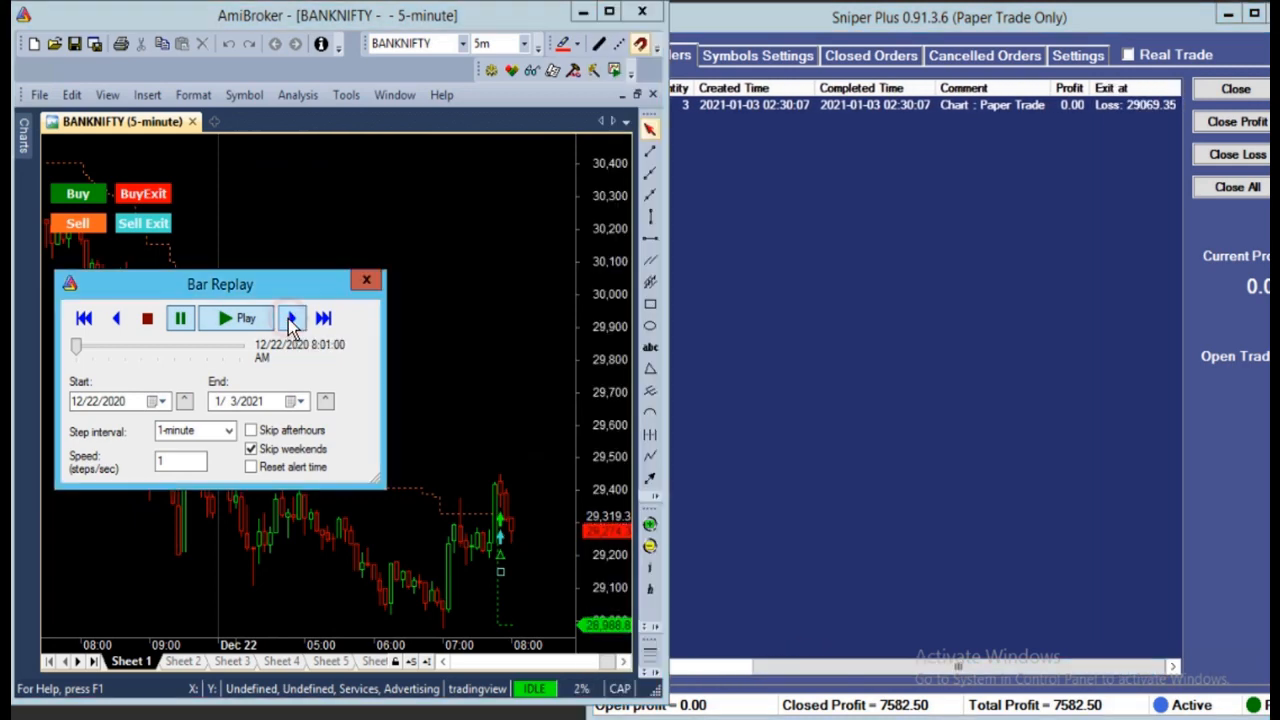
{"action": "left_click", "coordinate": [289, 319]}
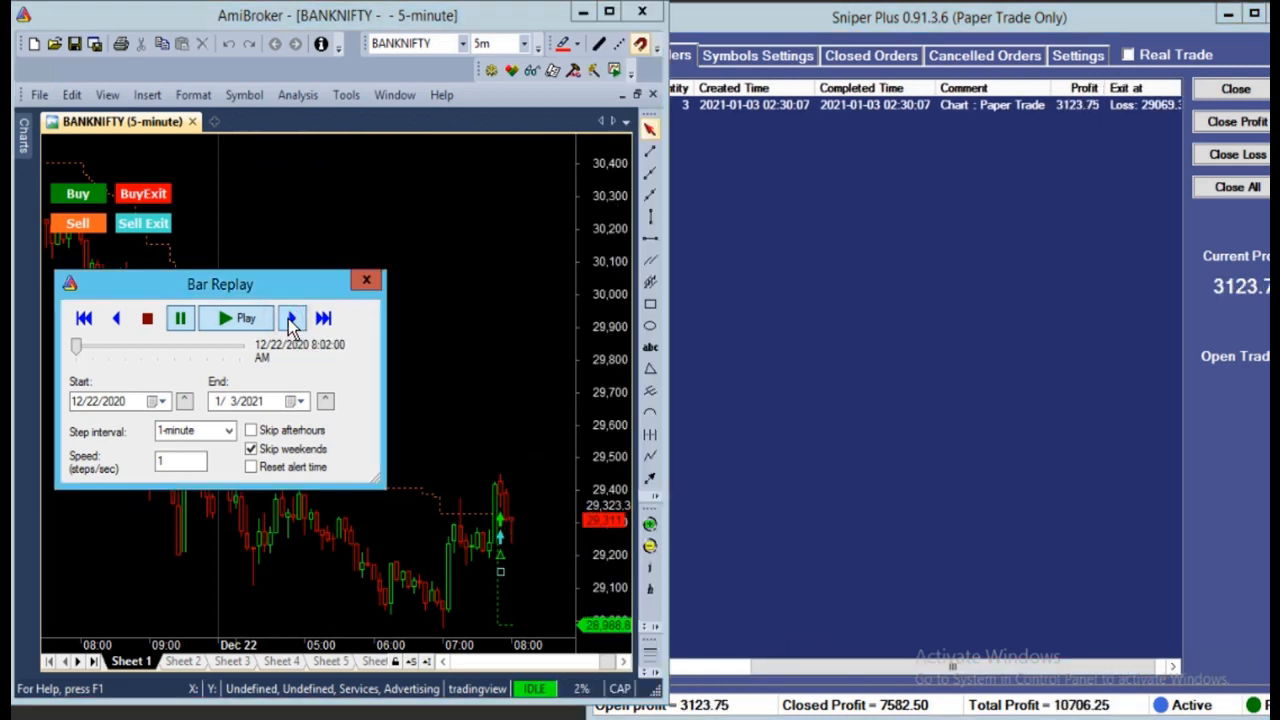
{"action": "left_click", "coordinate": [289, 319]}
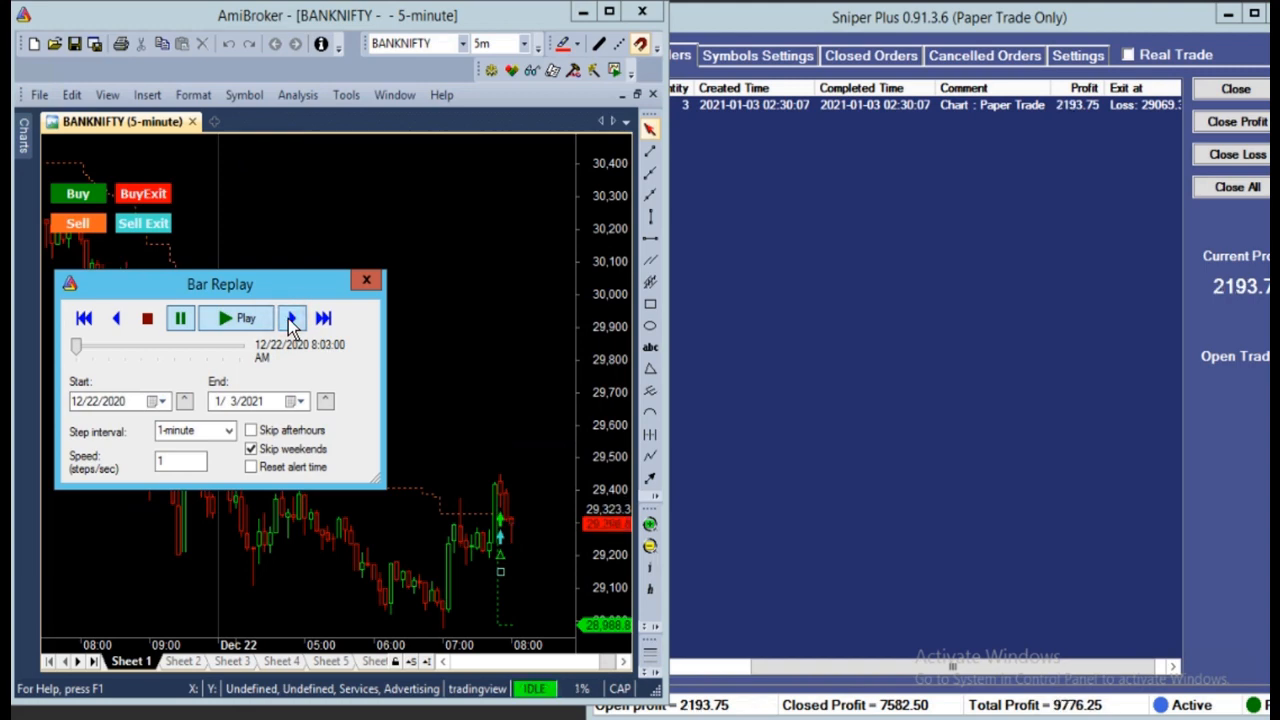
{"action": "left_click", "coordinate": [289, 319]}
{"action": "left_click", "coordinate": [289, 319]}
{"action": "left_click", "coordinate": [289, 319]}
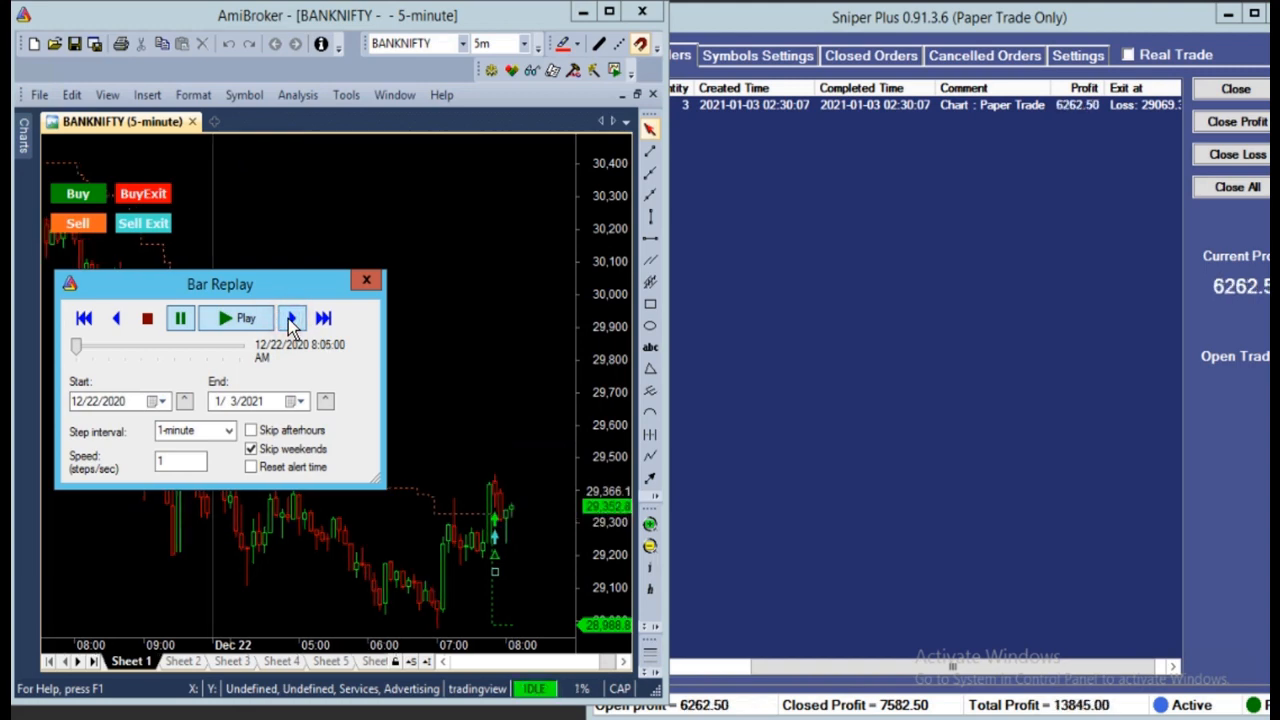
{"action": "left_click", "coordinate": [289, 319]}
{"action": "left_click", "coordinate": [289, 319]}
{"action": "left_click", "coordinate": [289, 319]}
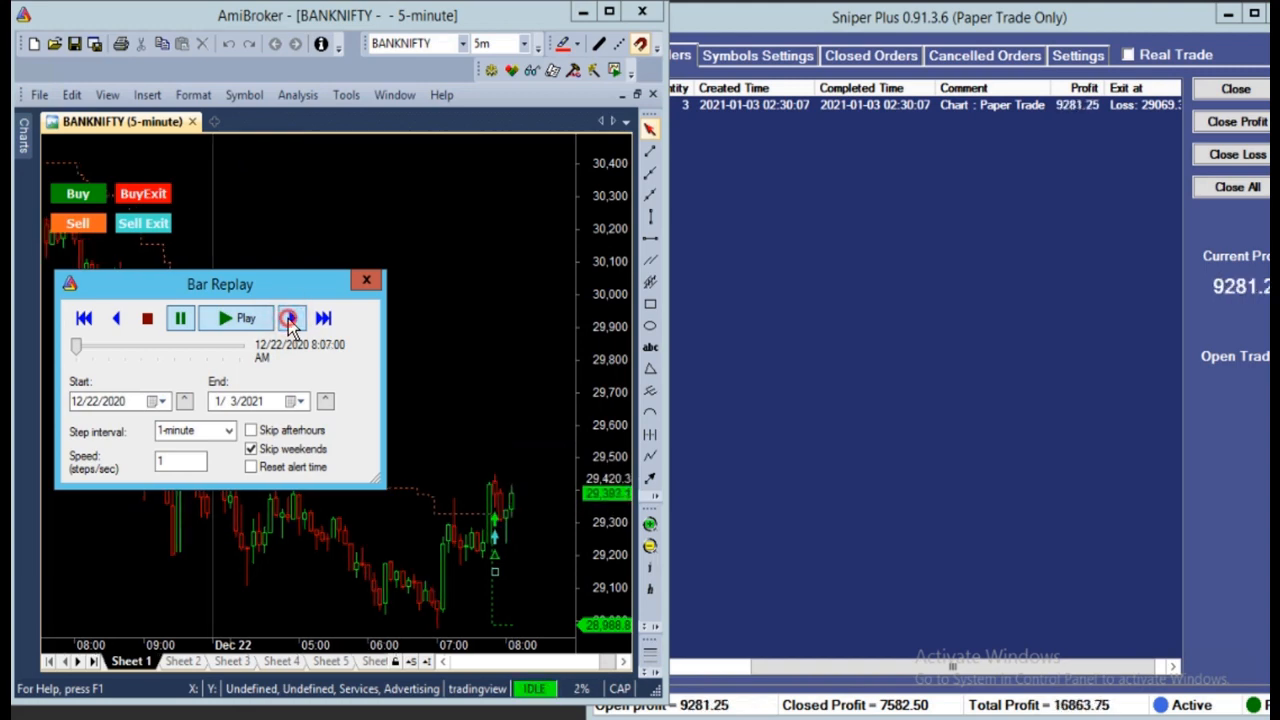
{"action": "left_click", "coordinate": [289, 319]}
{"action": "left_click", "coordinate": [289, 319]}
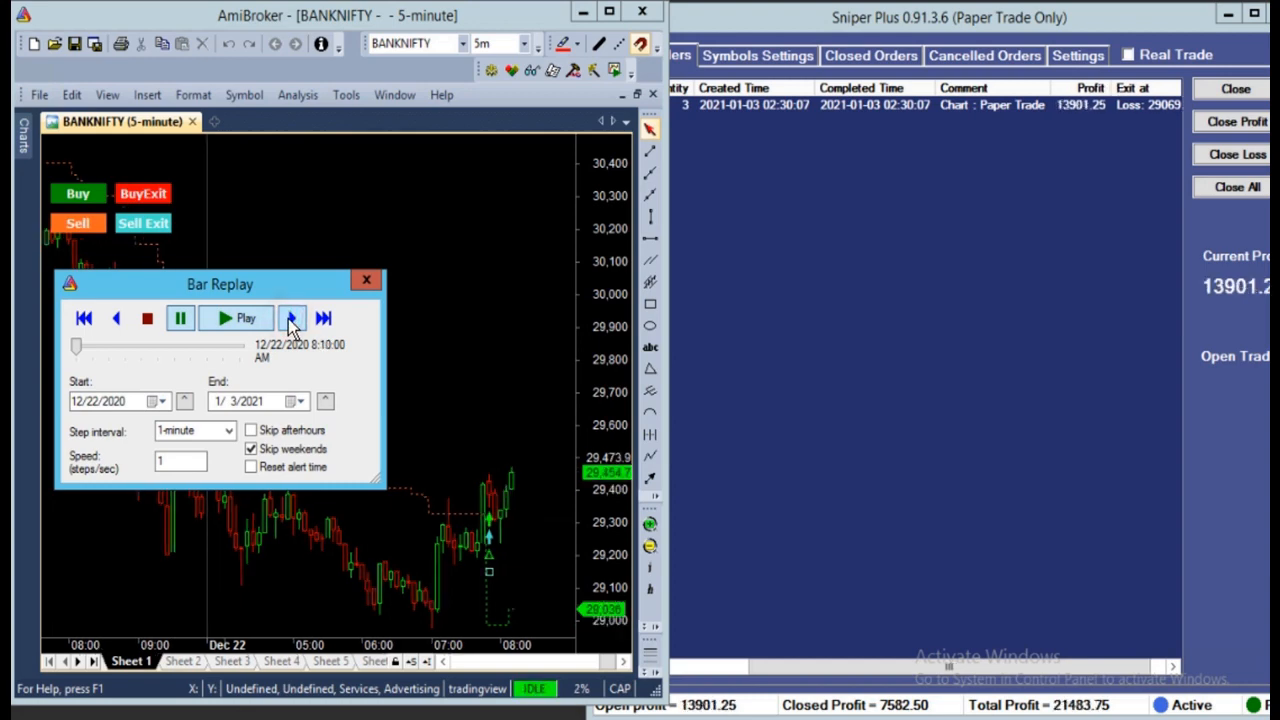
{"action": "left_click", "coordinate": [289, 319]}
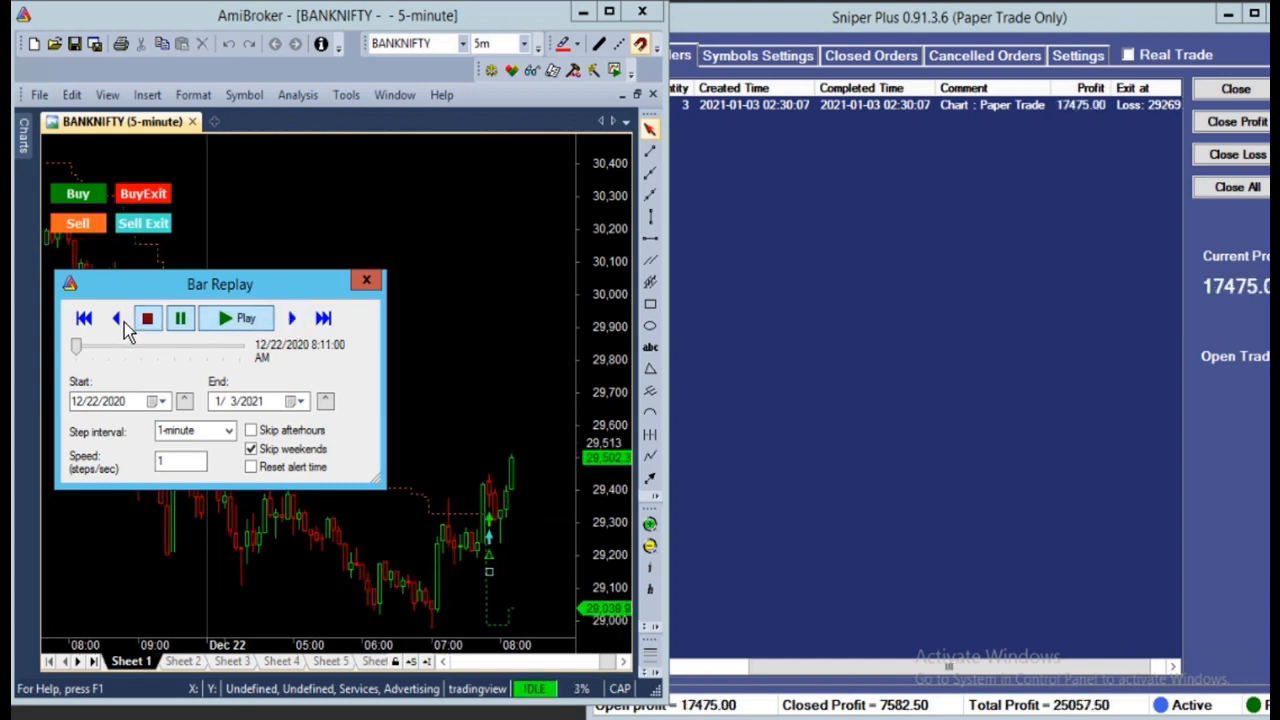
{"action": "left_click", "coordinate": [187, 317]}
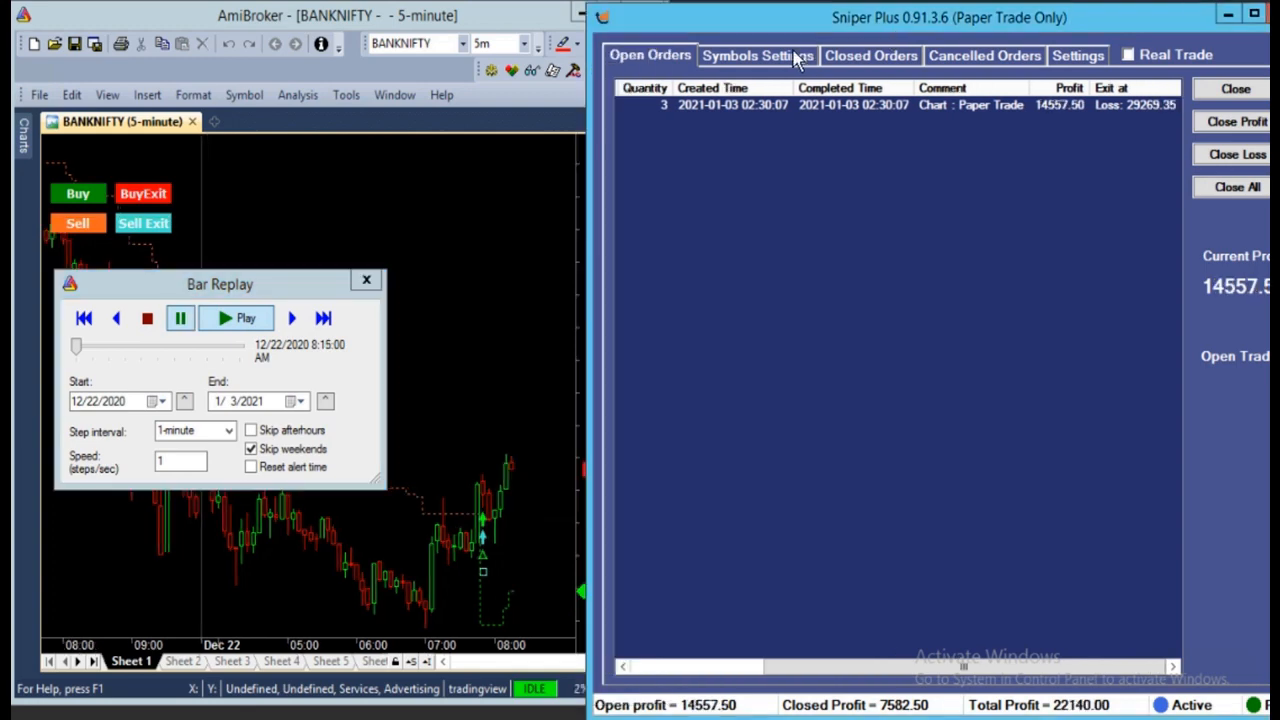
- In Sniper Plus, review BANKNIFTY's trailing type and stop-loss value in its saved settings without changing them
{"action": "left_click", "coordinate": [797, 57]}
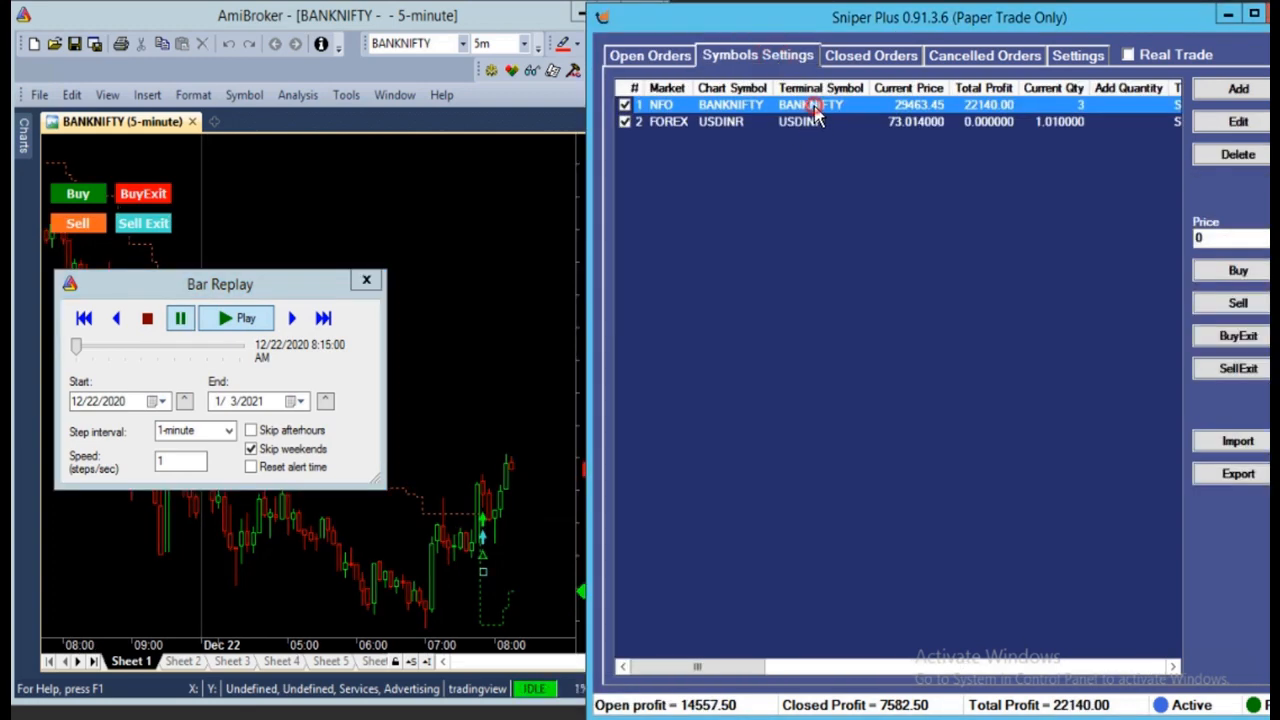
{"action": "double_click", "coordinate": [812, 106]}
{"action": "double_click", "coordinate": [1105, 257]}
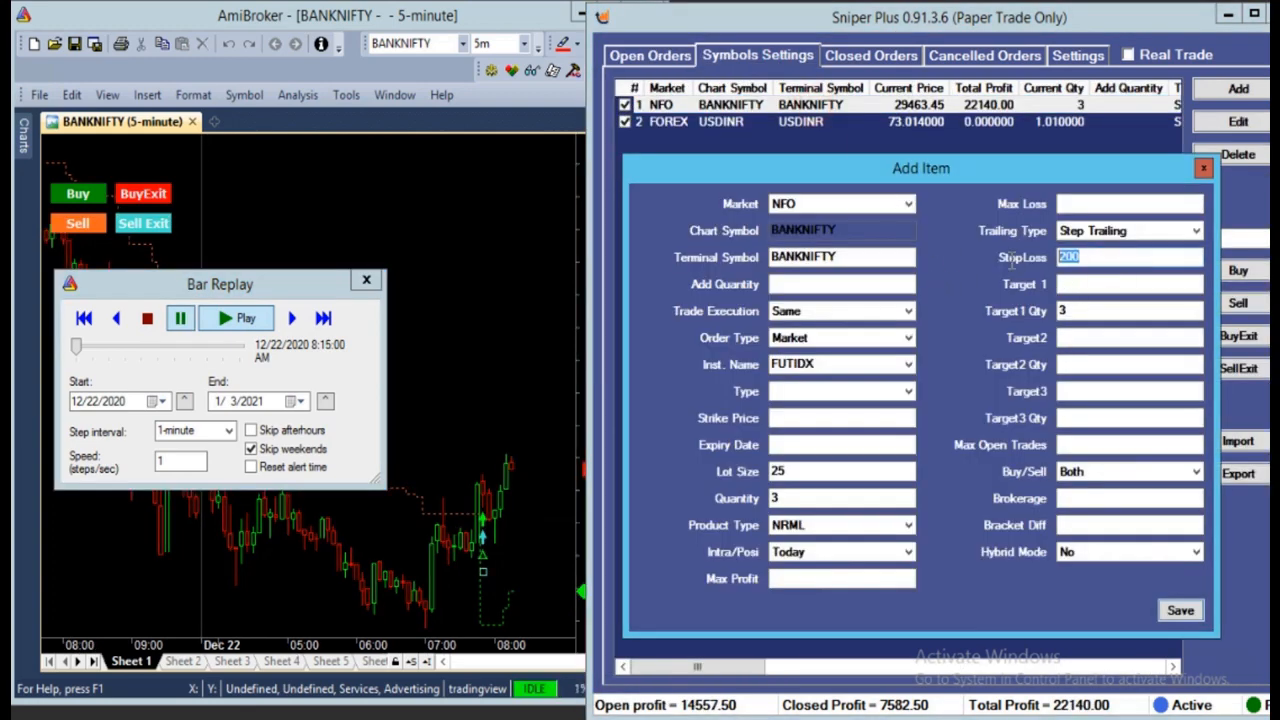
{"action": "left_click", "coordinate": [1204, 168]}
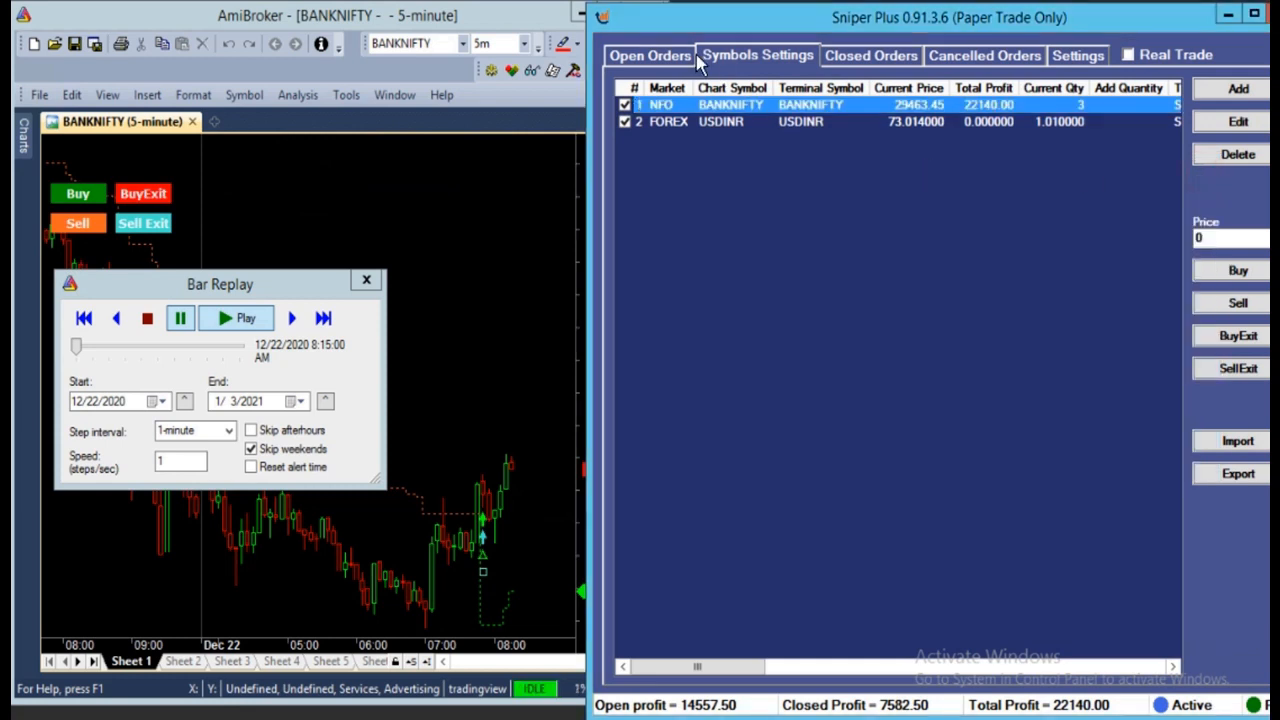
- Compare the open BANKNIFTY buy order's entry price with its trailed stop-loss exit level
{"action": "left_click", "coordinate": [670, 60]}
{"action": "left_click", "coordinate": [755, 105]}
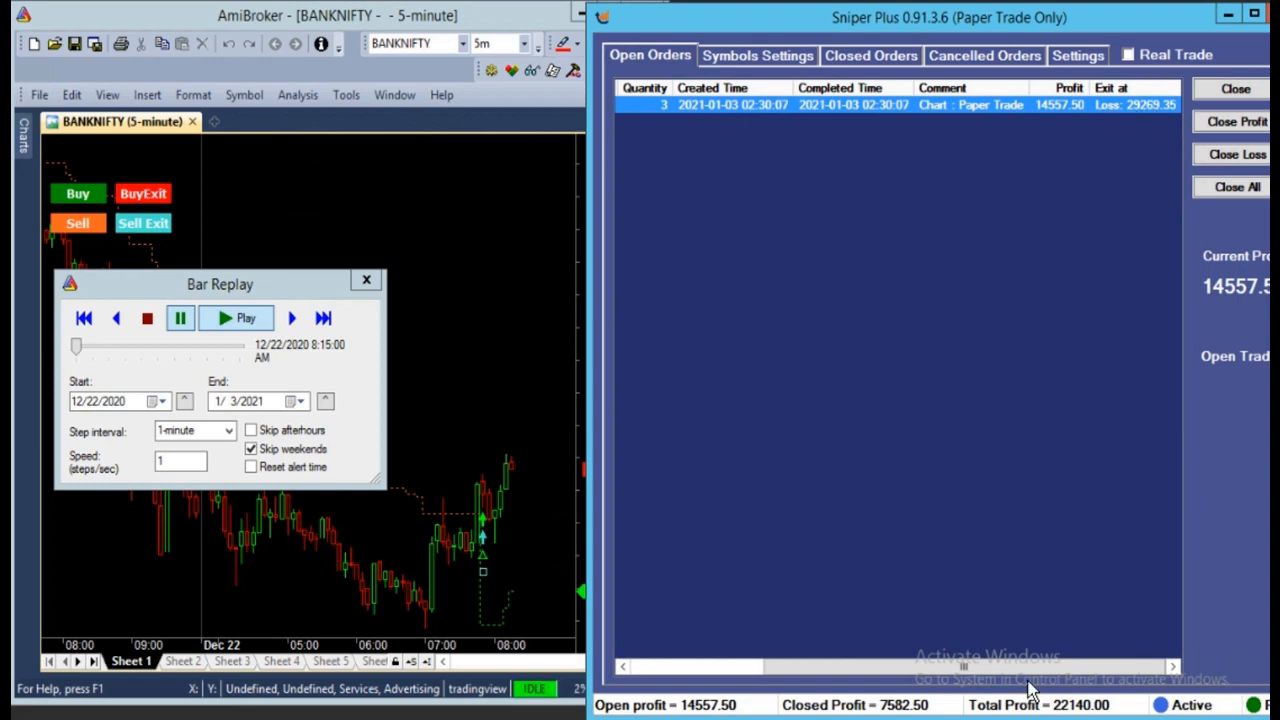
{"action": "left_click_drag", "start_coordinate": [951, 666], "coordinate": [786, 658]}
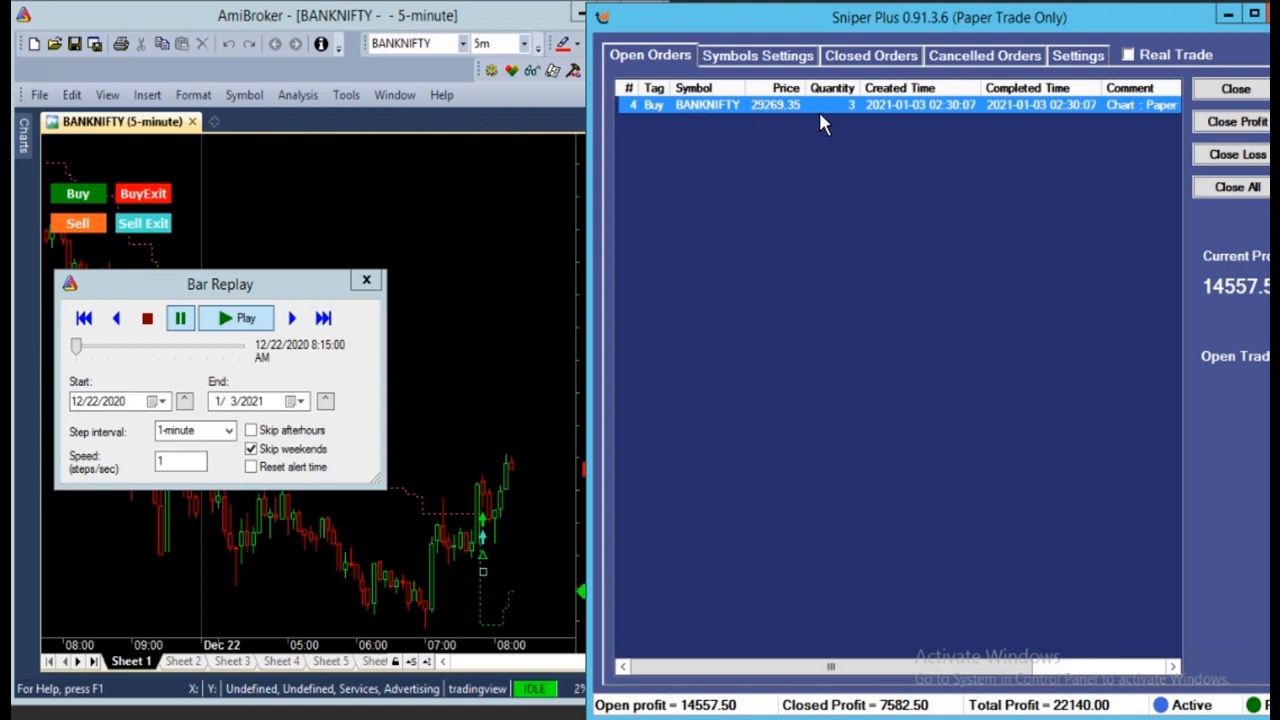
{"action": "left_click_drag", "start_coordinate": [930, 660], "coordinate": [1158, 665]}
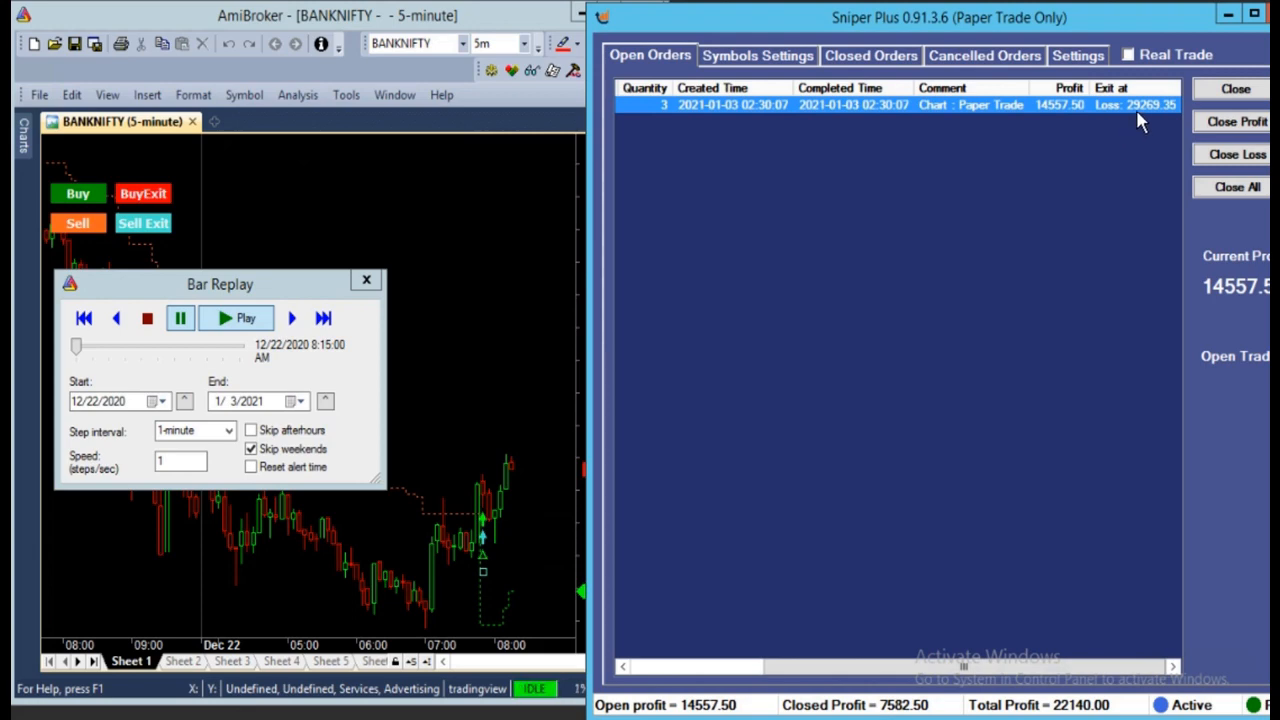
- In AmiBroker, advance the BANKNIFTY bar replay minute by minute past 12/22/2020 10:02 AM and pause it
{"action": "left_click", "coordinate": [233, 317]}
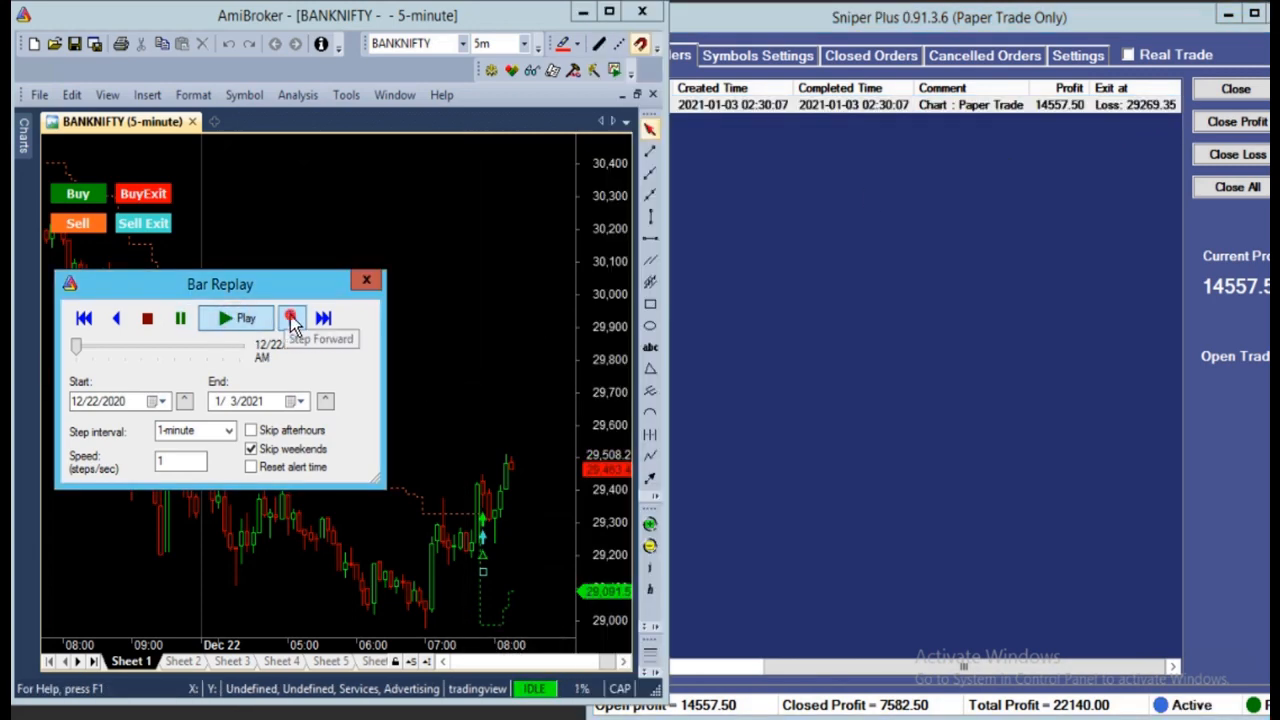
{"action": "left_click", "coordinate": [291, 318]}
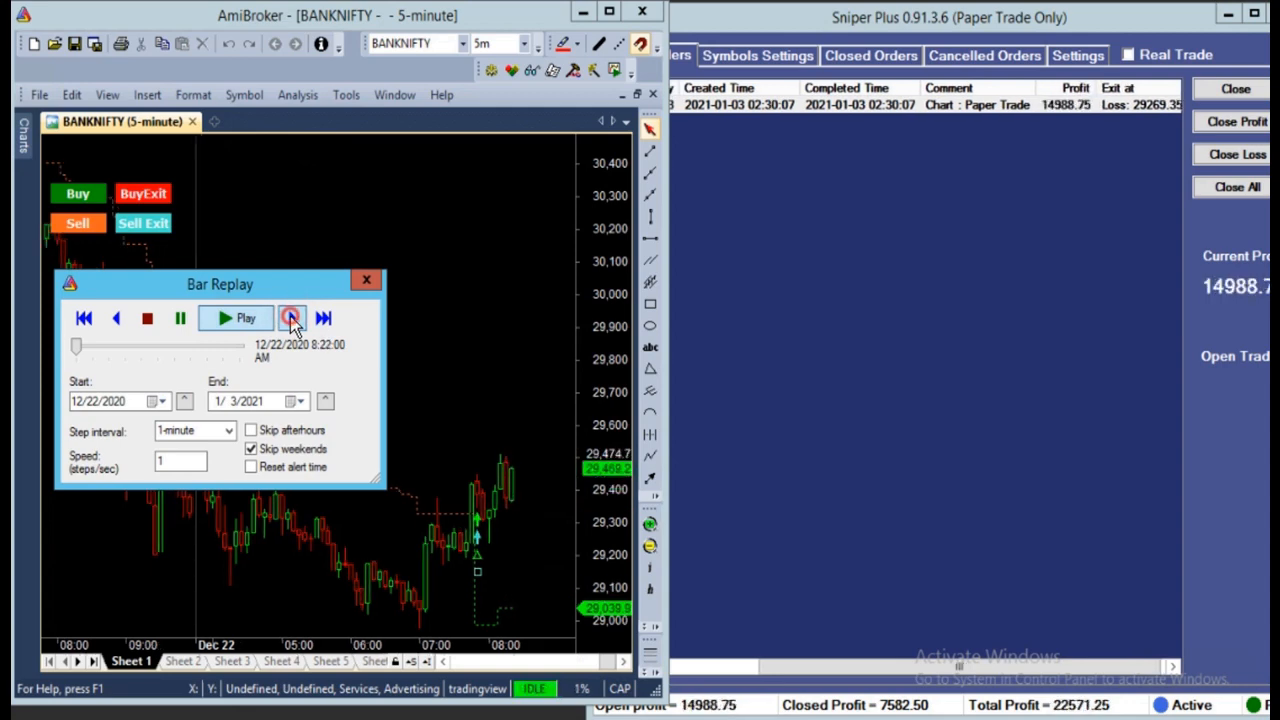
{"action": "left_click", "coordinate": [291, 318]}
{"action": "left_click", "coordinate": [291, 318]}
{"action": "left_click", "coordinate": [291, 318]}
{"action": "left_click", "coordinate": [291, 318]}
{"action": "left_click", "coordinate": [290, 318]}
{"action": "left_click", "coordinate": [290, 318]}
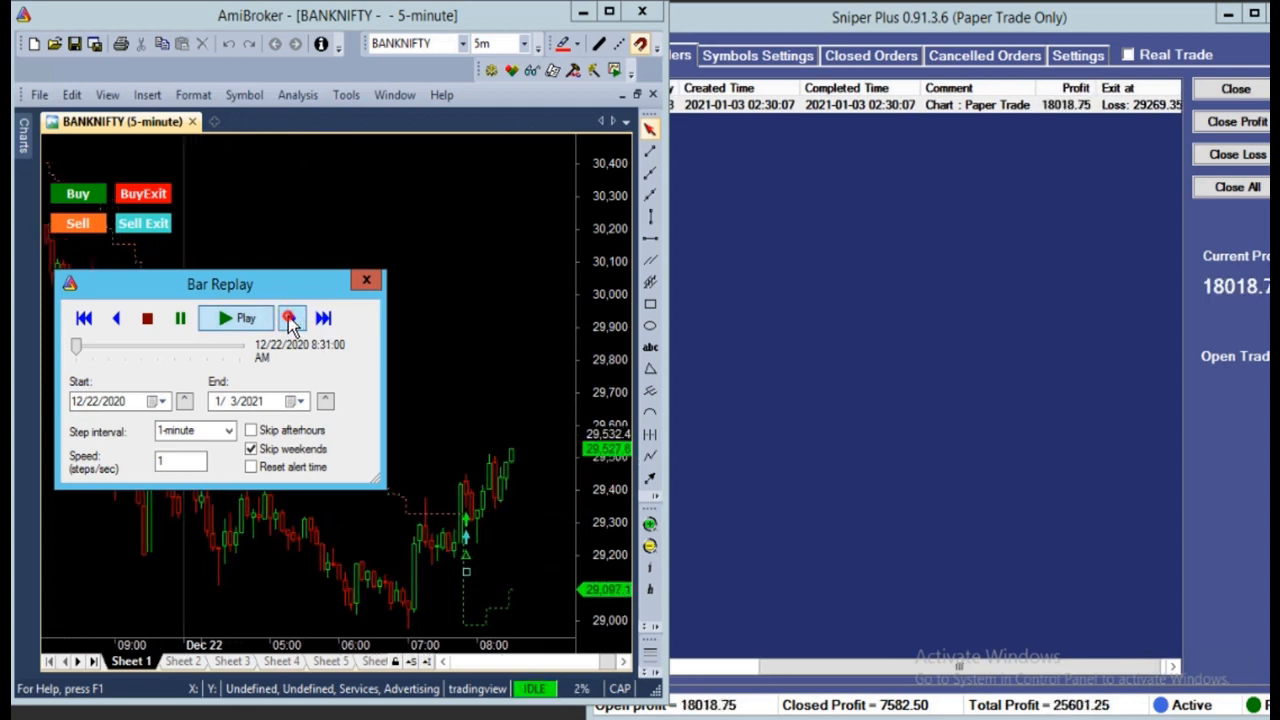
{"action": "left_click", "coordinate": [289, 317]}
{"action": "left_click", "coordinate": [289, 317]}
{"action": "left_click", "coordinate": [289, 318]}
{"action": "left_click", "coordinate": [289, 318]}
{"action": "left_click", "coordinate": [289, 318]}
{"action": "left_click", "coordinate": [289, 318]}
{"action": "left_click", "coordinate": [289, 318]}
{"action": "left_click", "coordinate": [289, 318]}
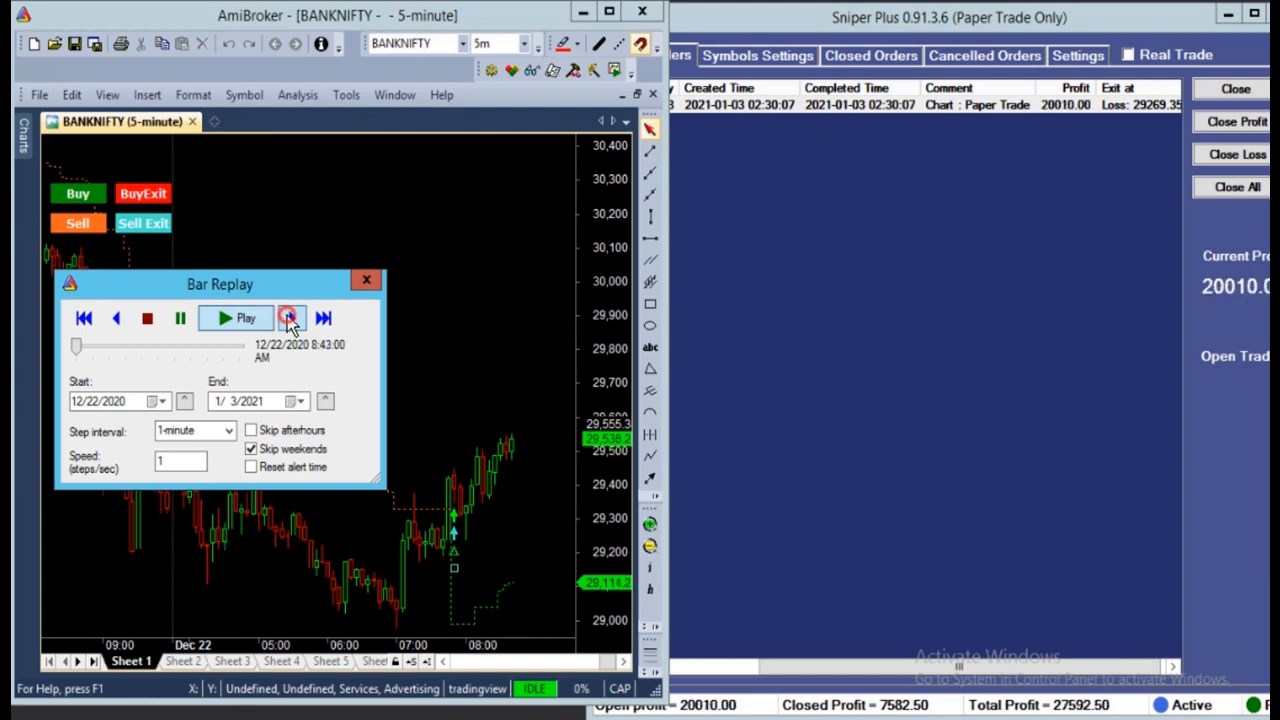
{"action": "left_click", "coordinate": [289, 318]}
{"action": "left_click", "coordinate": [289, 318]}
{"action": "left_click", "coordinate": [289, 318]}
{"action": "left_click", "coordinate": [289, 318]}
{"action": "left_click", "coordinate": [289, 318]}
{"action": "left_click", "coordinate": [289, 318]}
{"action": "left_click", "coordinate": [289, 318]}
{"action": "left_click", "coordinate": [289, 318]}
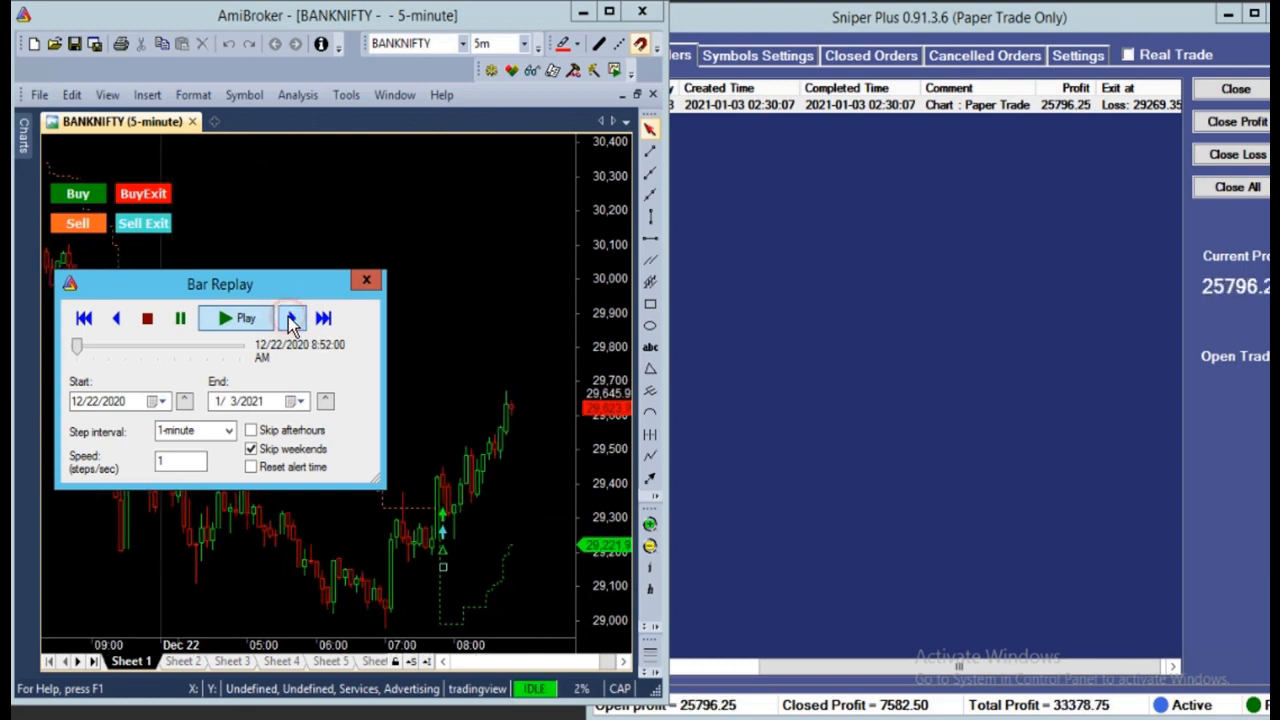
{"action": "left_click", "coordinate": [289, 318]}
{"action": "left_click", "coordinate": [289, 318]}
{"action": "left_click", "coordinate": [290, 318]}
{"action": "left_click", "coordinate": [290, 318]}
{"action": "left_click", "coordinate": [290, 318]}
{"action": "left_click", "coordinate": [290, 318]}
{"action": "left_click", "coordinate": [290, 318]}
{"action": "left_click", "coordinate": [290, 318]}
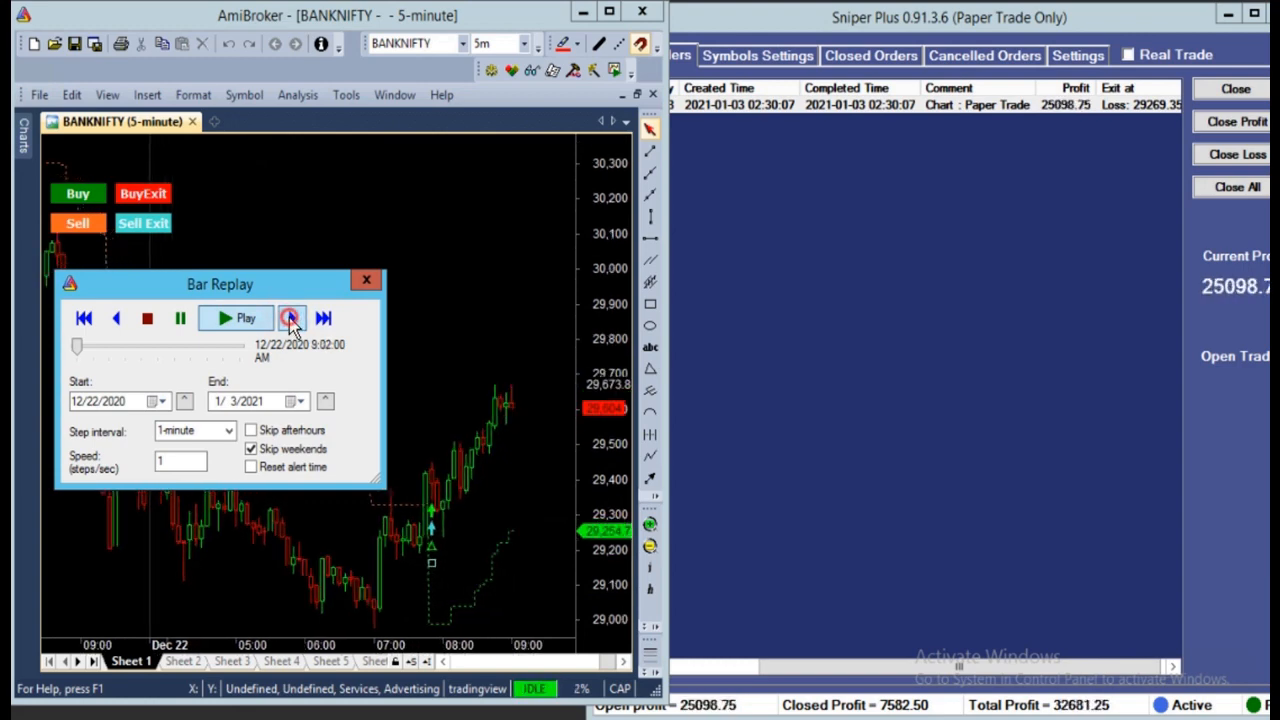
{"action": "left_click", "coordinate": [291, 319]}
{"action": "left_click", "coordinate": [291, 319]}
{"action": "left_click", "coordinate": [291, 319]}
{"action": "left_click", "coordinate": [291, 319]}
{"action": "left_click", "coordinate": [291, 319]}
{"action": "left_click", "coordinate": [291, 319]}
{"action": "left_click", "coordinate": [291, 319]}
{"action": "left_click", "coordinate": [291, 319]}
{"action": "left_click", "coordinate": [291, 319]}
{"action": "left_click", "coordinate": [291, 319]}
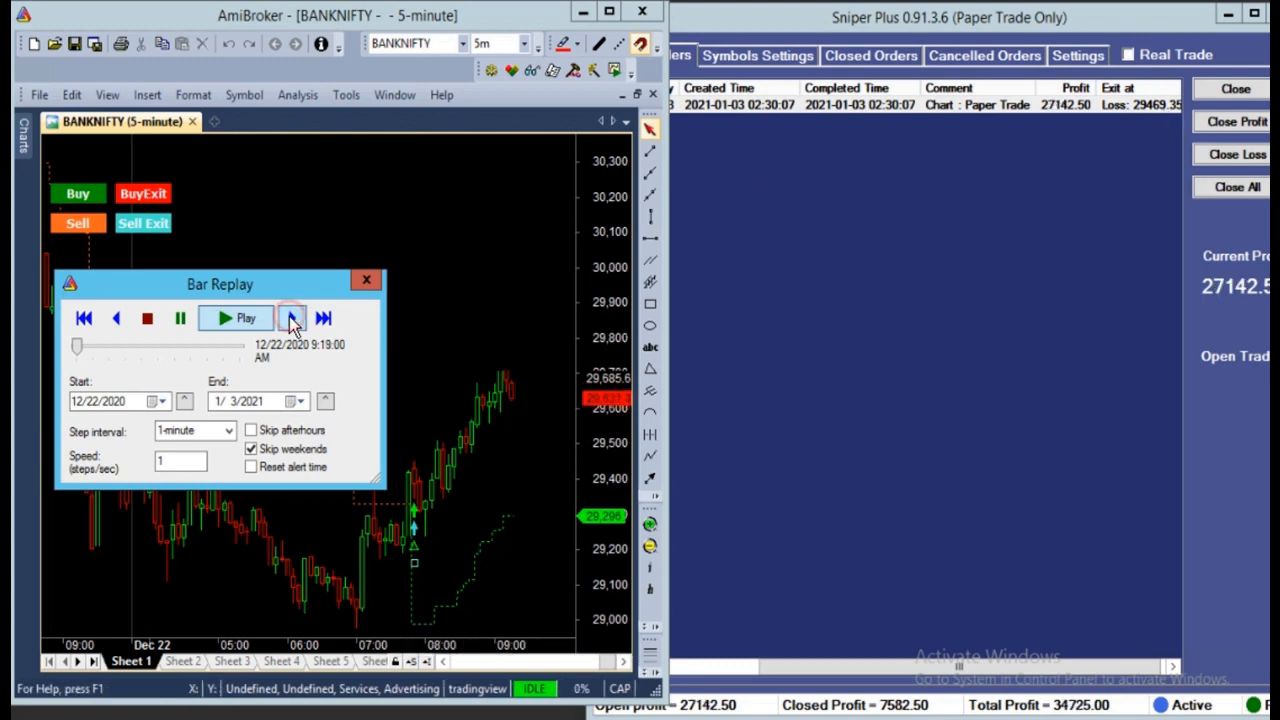
{"action": "left_click", "coordinate": [290, 317]}
{"action": "left_click", "coordinate": [290, 317]}
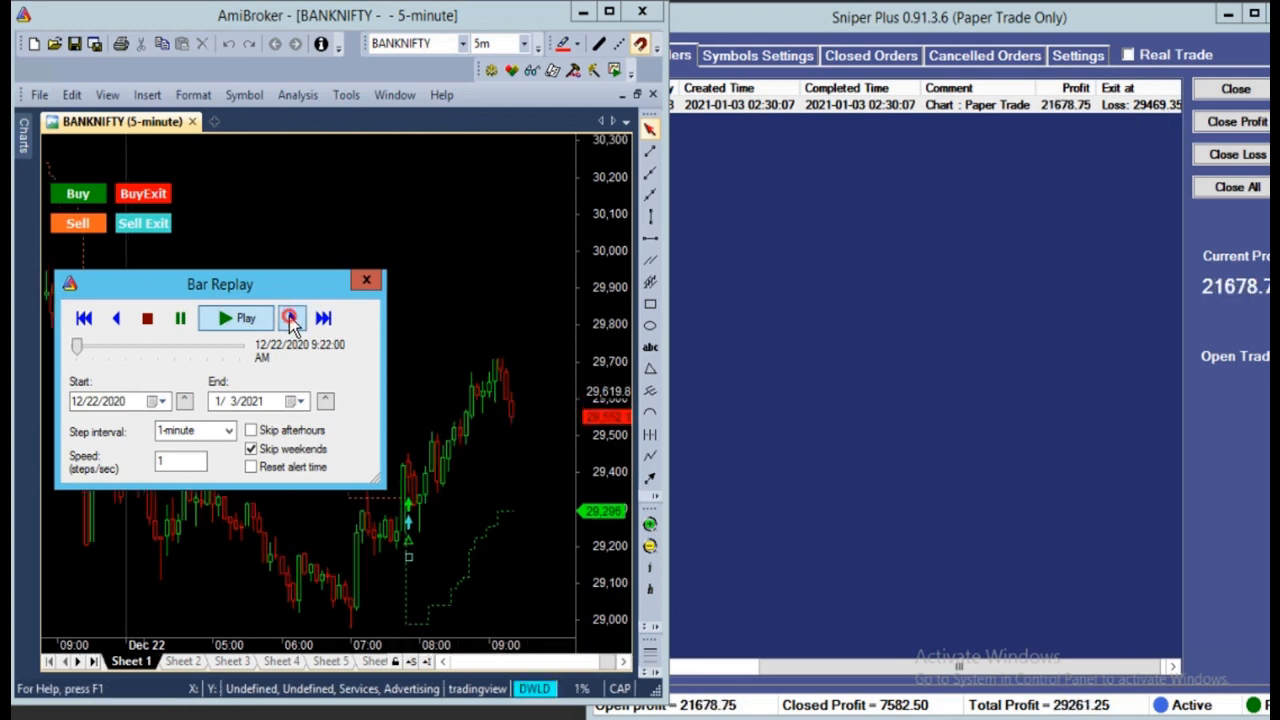
{"action": "left_click", "coordinate": [289, 316]}
{"action": "left_click", "coordinate": [289, 316]}
{"action": "left_click", "coordinate": [289, 315]}
{"action": "left_click", "coordinate": [289, 315]}
{"action": "left_click", "coordinate": [288, 314]}
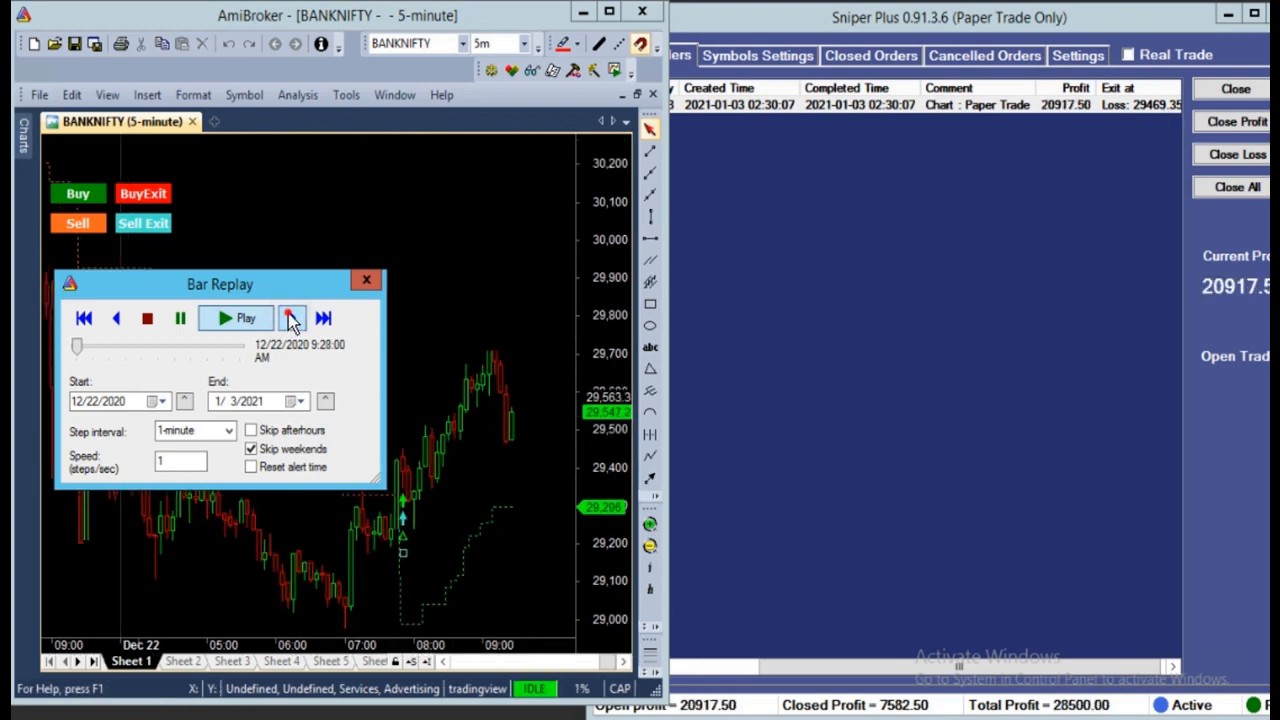
{"action": "left_click", "coordinate": [290, 317]}
{"action": "left_click", "coordinate": [290, 317]}
{"action": "left_click", "coordinate": [289, 317]}
{"action": "left_click", "coordinate": [289, 317]}
{"action": "left_click", "coordinate": [289, 317]}
{"action": "left_click", "coordinate": [289, 317]}
{"action": "left_click", "coordinate": [288, 317]}
{"action": "left_click", "coordinate": [288, 317]}
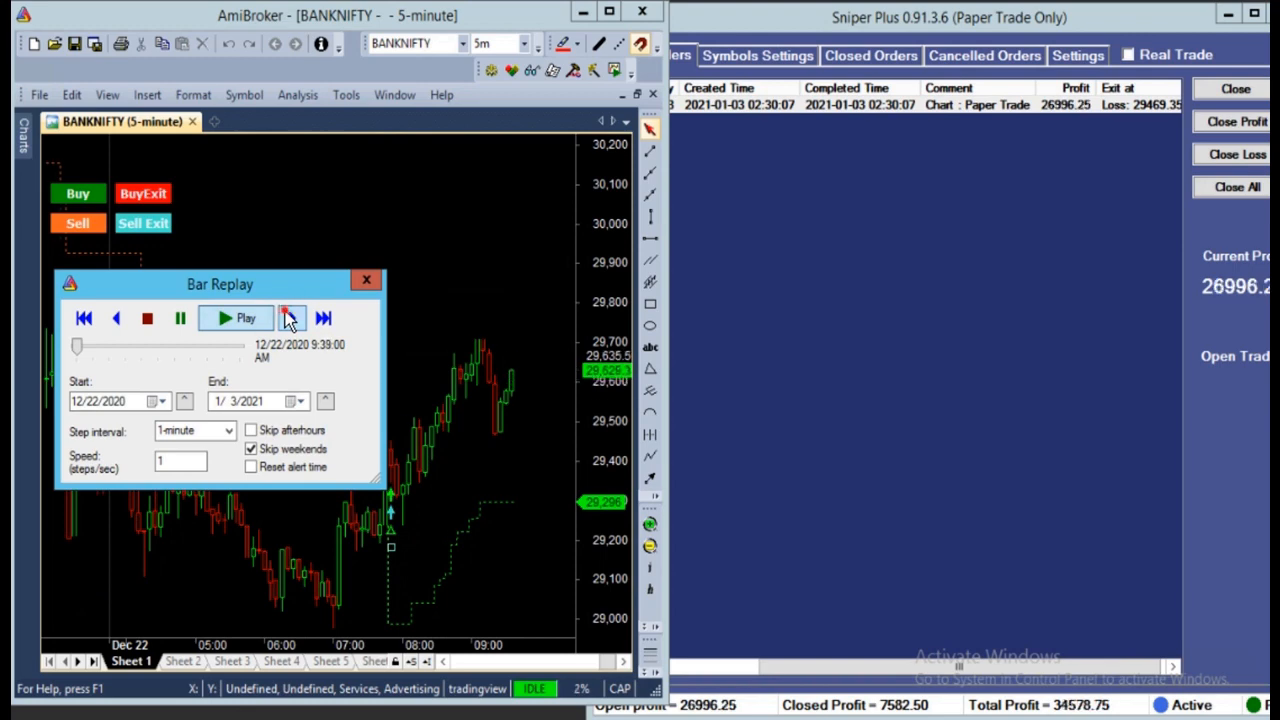
{"action": "left_click", "coordinate": [288, 317]}
{"action": "left_click", "coordinate": [288, 317]}
{"action": "left_click", "coordinate": [288, 317]}
{"action": "left_click", "coordinate": [288, 317]}
{"action": "left_click", "coordinate": [289, 317]}
{"action": "left_click", "coordinate": [289, 317]}
{"action": "left_click", "coordinate": [289, 318]}
{"action": "left_click", "coordinate": [289, 318]}
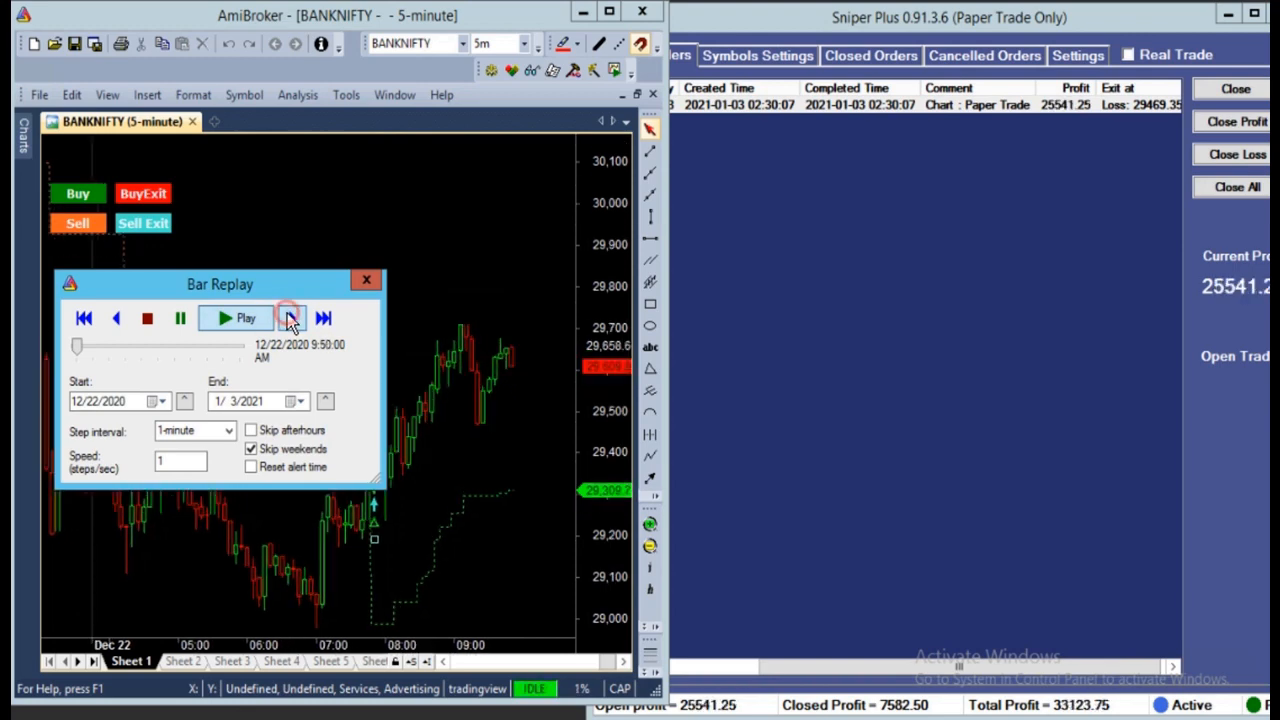
{"action": "left_click", "coordinate": [289, 317]}
{"action": "left_click", "coordinate": [289, 317]}
{"action": "left_click", "coordinate": [289, 317]}
{"action": "left_click", "coordinate": [289, 317]}
{"action": "left_click", "coordinate": [289, 317]}
{"action": "left_click", "coordinate": [289, 317]}
{"action": "left_click", "coordinate": [290, 318]}
{"action": "left_click", "coordinate": [290, 318]}
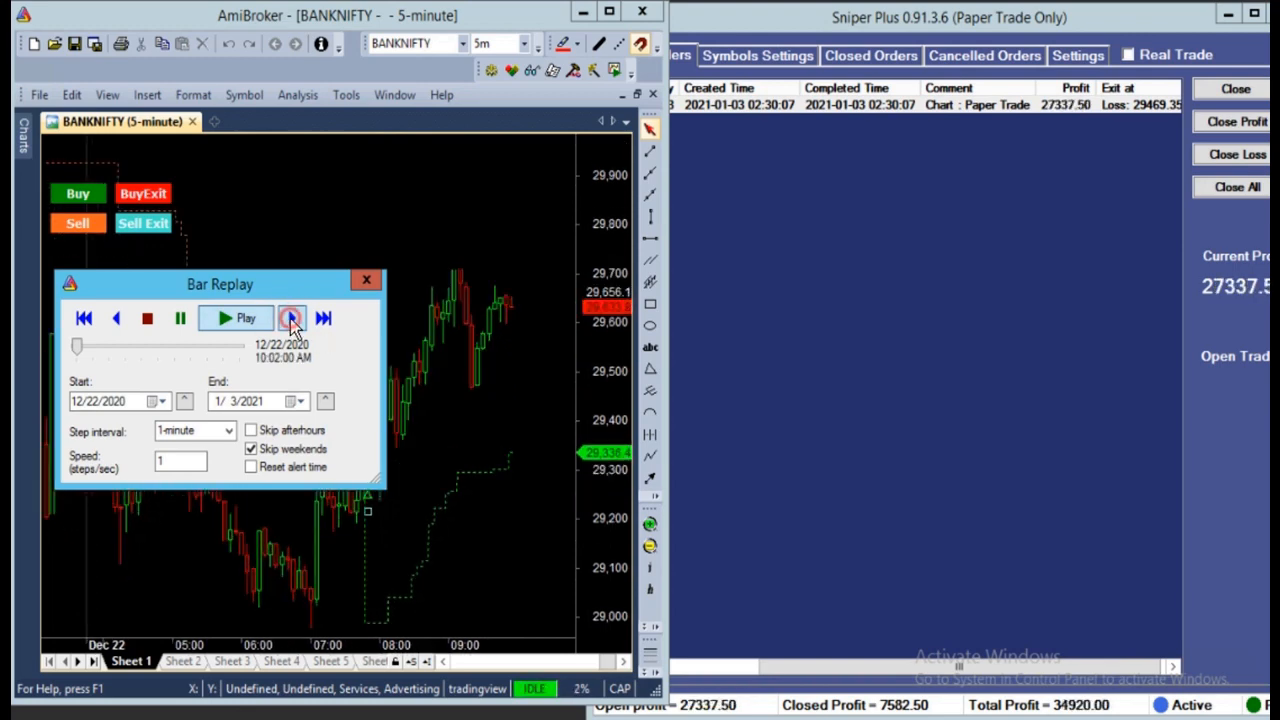
{"action": "left_click", "coordinate": [290, 318]}
{"action": "left_click", "coordinate": [290, 318]}
{"action": "left_click", "coordinate": [290, 318]}
{"action": "left_click", "coordinate": [290, 318]}
{"action": "left_click", "coordinate": [290, 318]}
{"action": "left_click", "coordinate": [290, 318]}
{"action": "left_click", "coordinate": [290, 318]}
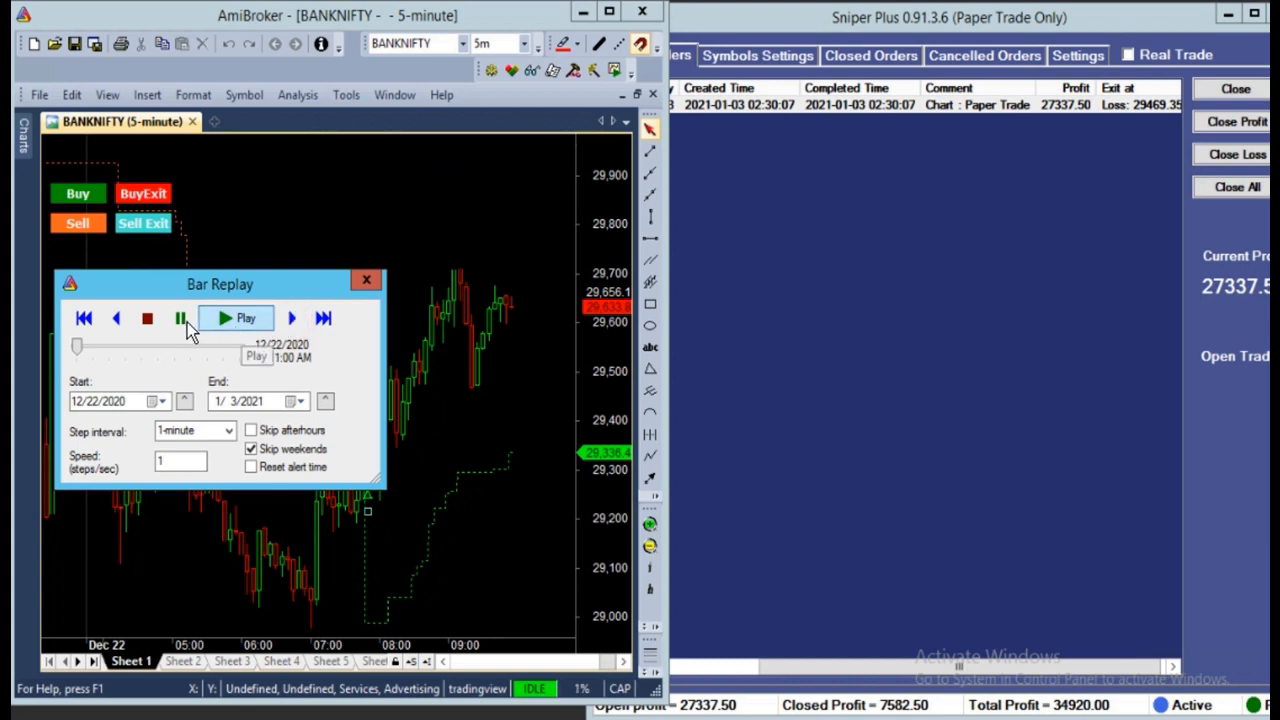
{"action": "left_click", "coordinate": [185, 322]}
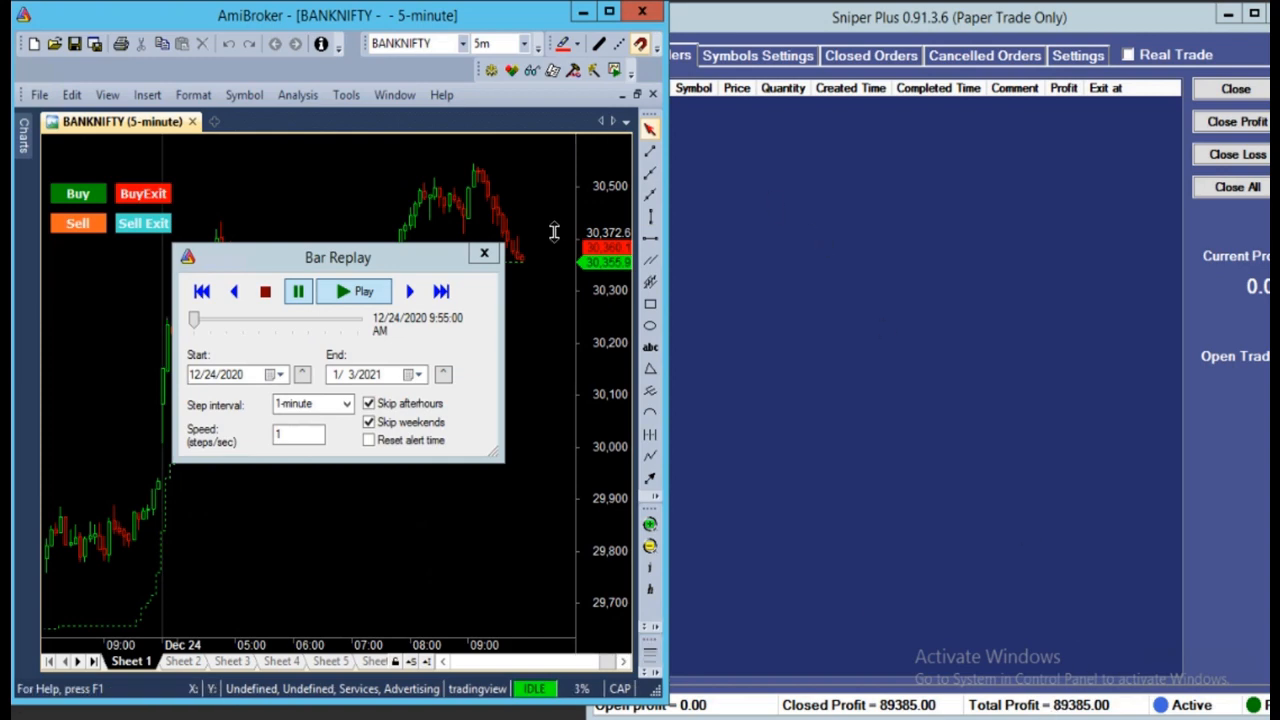
- In Sniper Plus, open BANKNIFTY's symbol settings and set Target 1 to 100 with a quantity of 1 for Step on Target trailing
{"action": "left_click", "coordinate": [755, 57]}
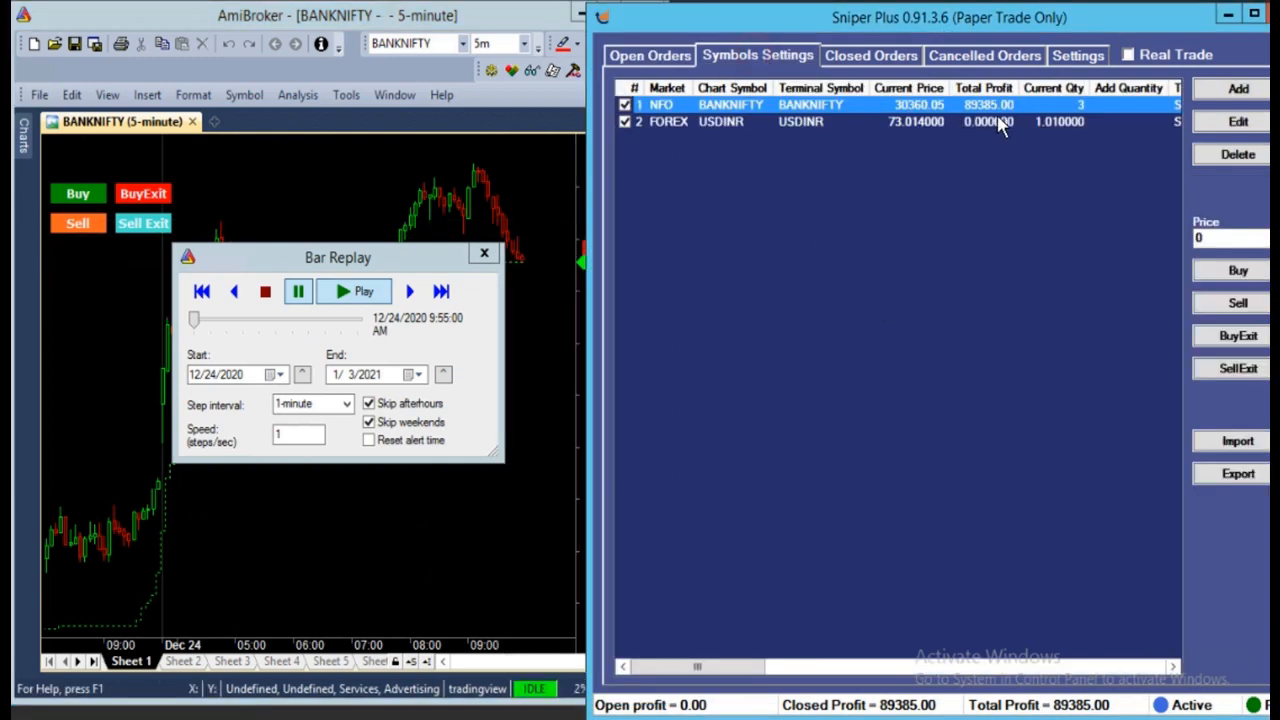
{"action": "double_click", "coordinate": [988, 106]}
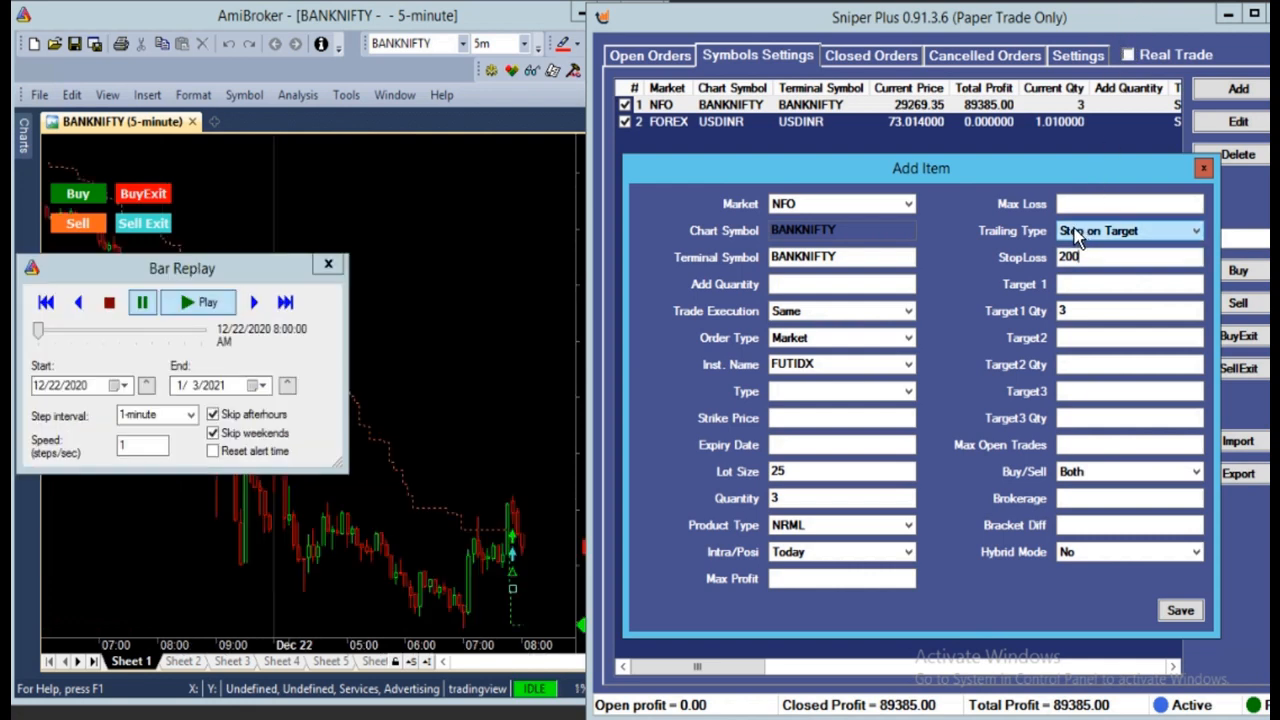
{"action": "left_click", "coordinate": [1079, 285]}
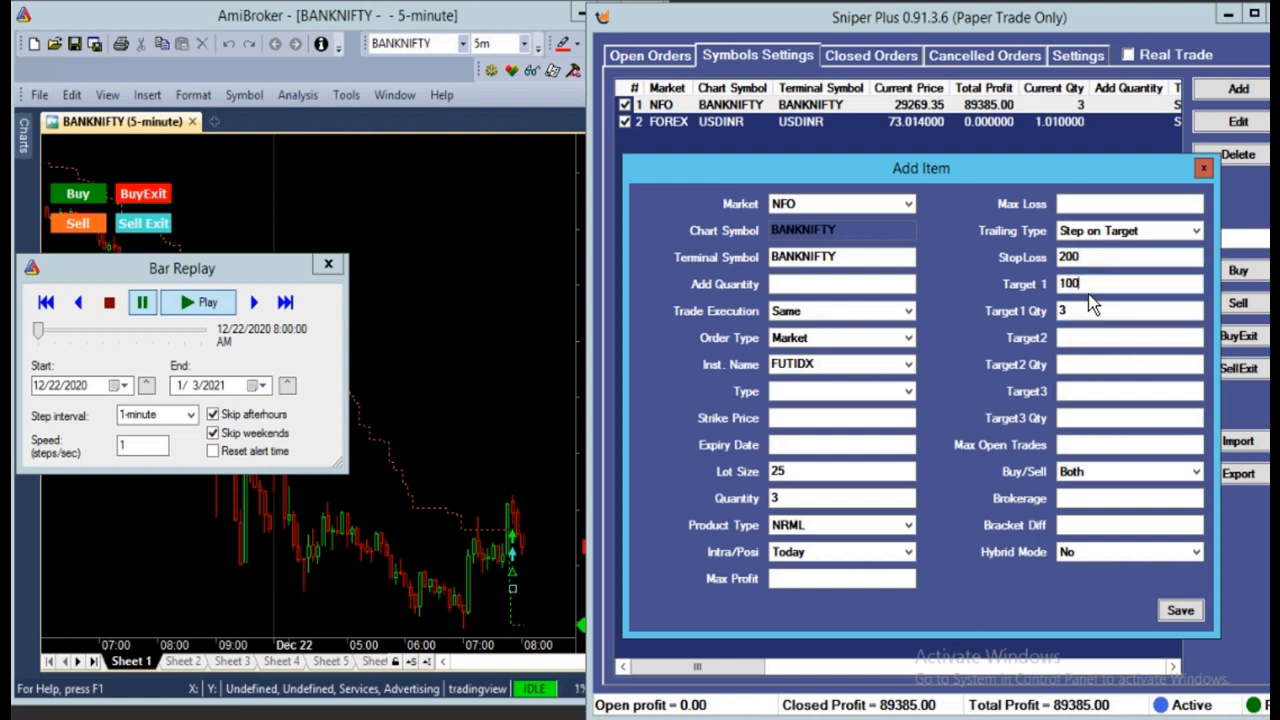
{"action": "left_click", "coordinate": [1089, 284]}
{"action": "left_click", "coordinate": [1093, 284]}
{"action": "type", "text": "%"}
{"action": "left_click", "coordinate": [1072, 311]}
{"action": "key", "text": "BackSpace"}
{"action": "type", "text": "1"}
- Set Target2 to 200 and Target3 to 300 for BANKNIFTY, each with a quantity of 1
{"action": "left_click", "coordinate": [1070, 338]}
{"action": "type", "text": "200"}
{"action": "left_click", "coordinate": [1069, 364]}
{"action": "left_click", "coordinate": [1066, 392]}
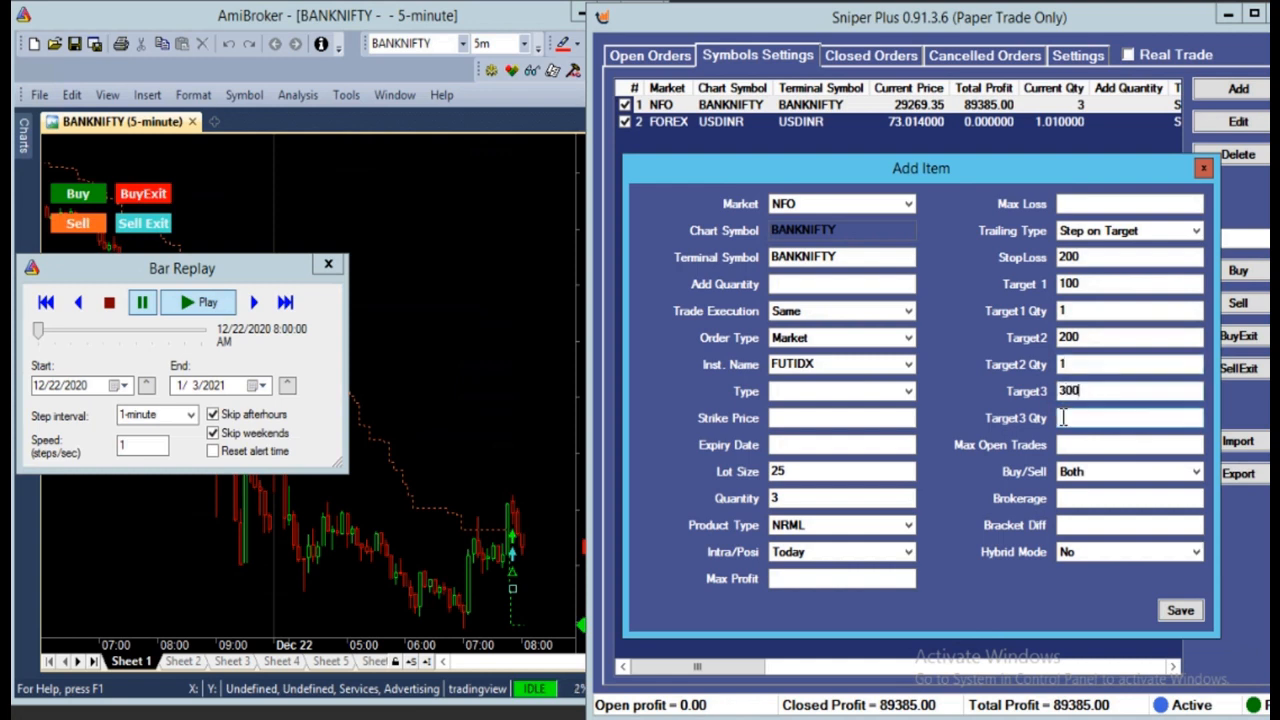
{"action": "left_click", "coordinate": [1064, 418]}
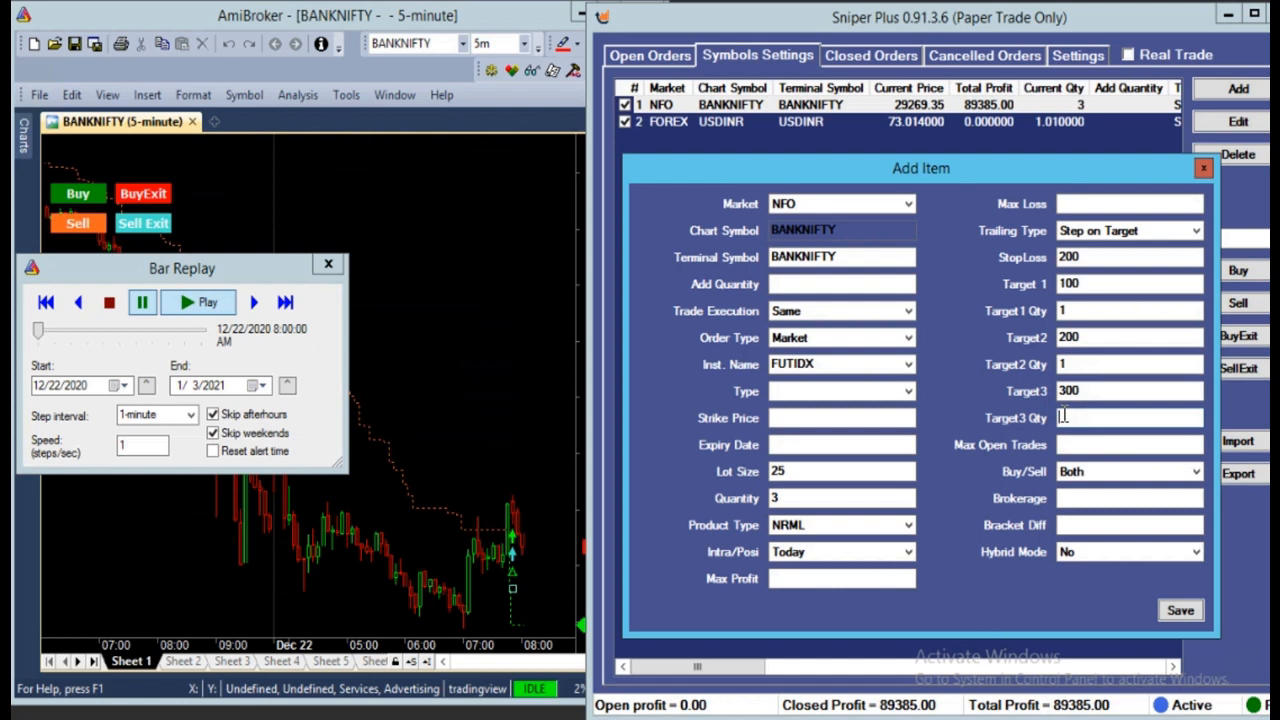
- Compare BANKNIFTY's total order quantity with the quantities assigned to its three targets
{"action": "double_click", "coordinate": [776, 498]}
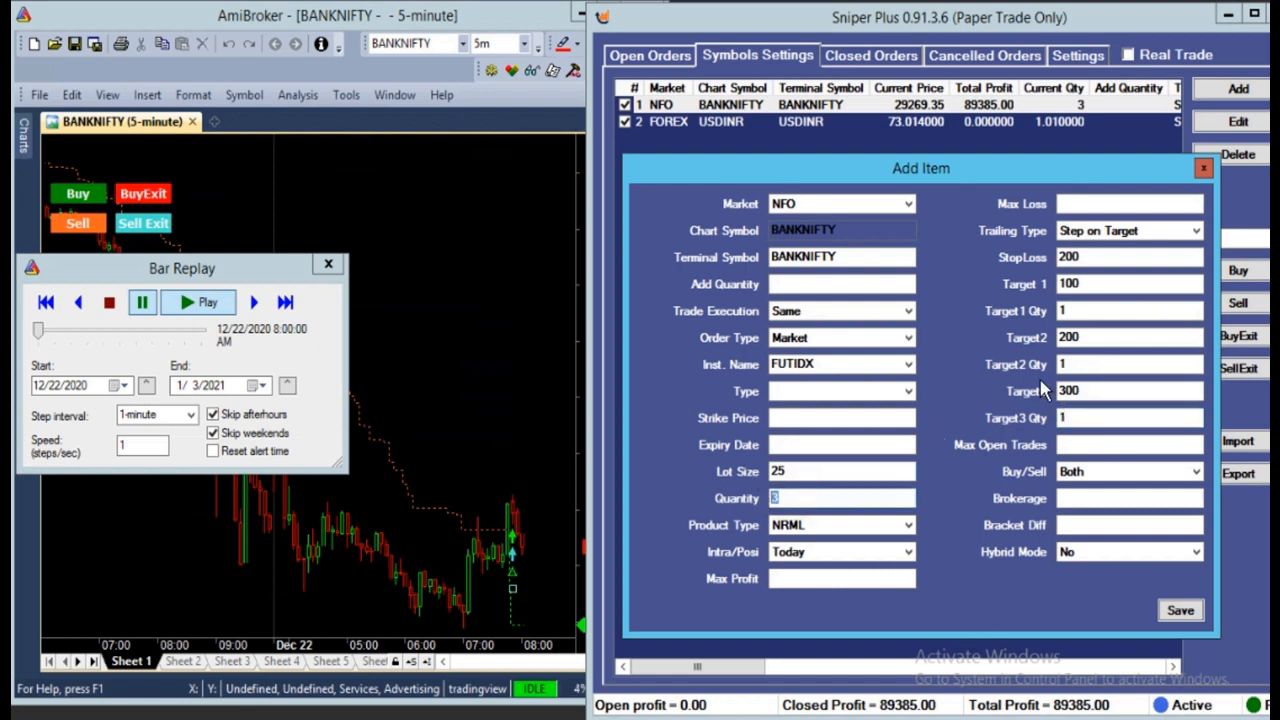
{"action": "double_click", "coordinate": [1085, 310]}
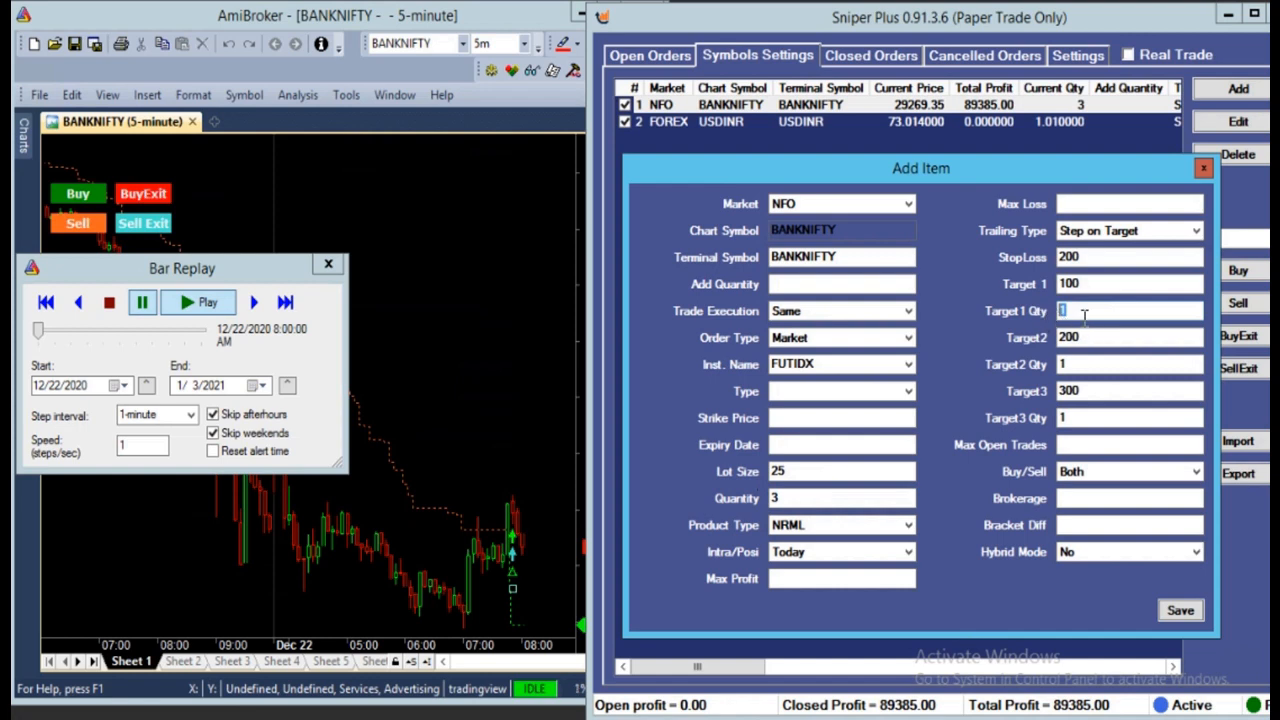
{"action": "left_click", "coordinate": [1068, 364]}
{"action": "left_click_drag", "start_coordinate": [1042, 366], "coordinate": [1032, 366]}
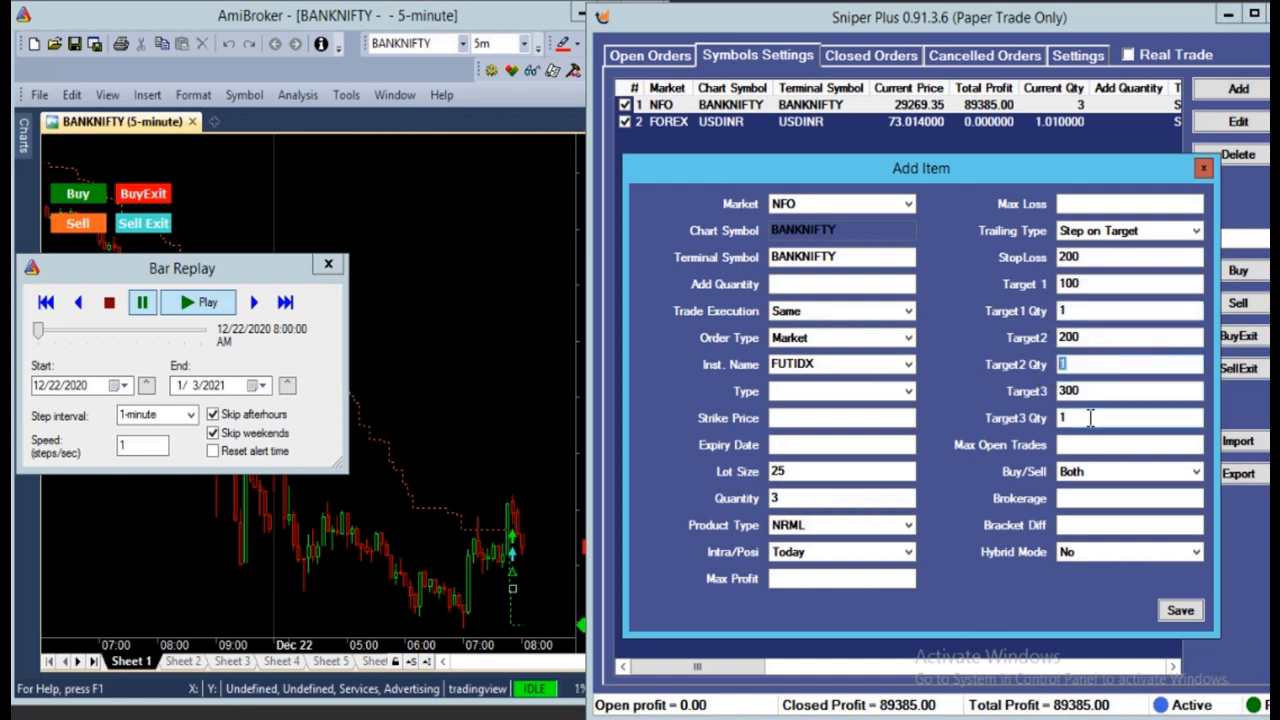
{"action": "left_click_drag", "start_coordinate": [1090, 418], "coordinate": [1018, 424]}
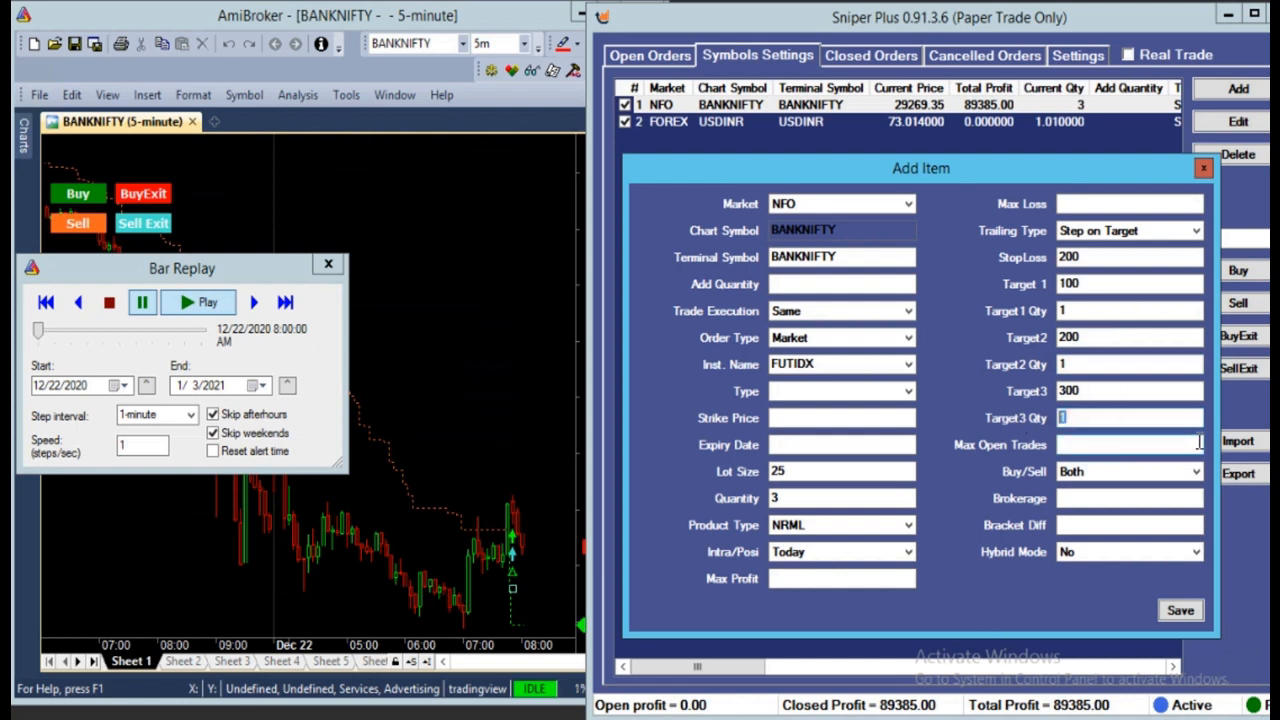
- Review BANKNIFTY's Target 1, Target2 and Target3 distances against the stop loss without changing them
{"action": "left_click", "coordinate": [1095, 283]}
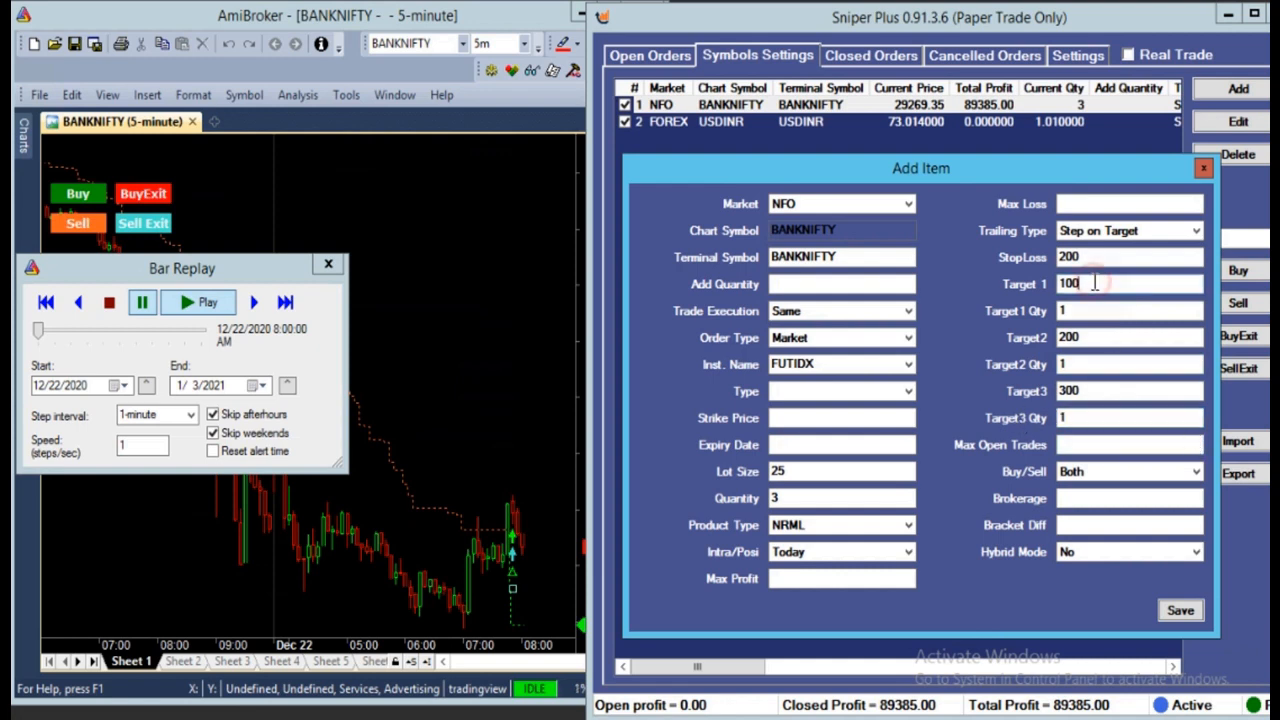
{"action": "left_click", "coordinate": [1088, 339]}
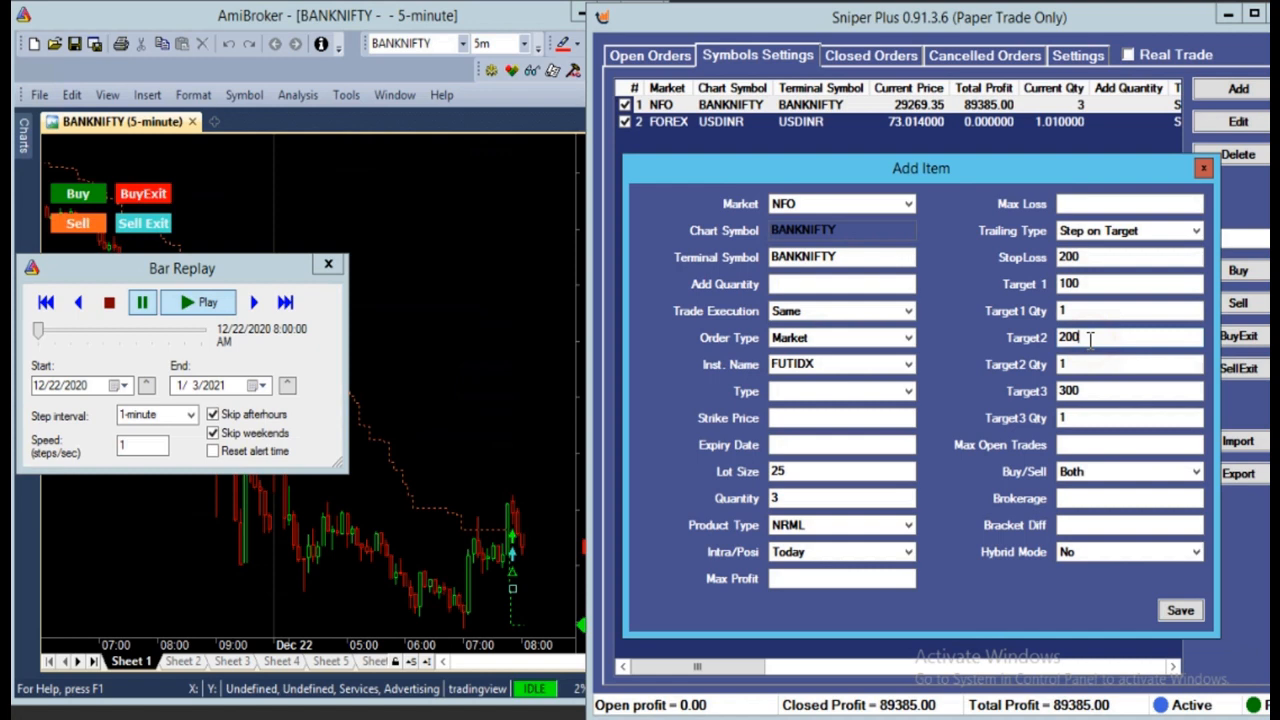
{"action": "left_click", "coordinate": [1085, 393]}
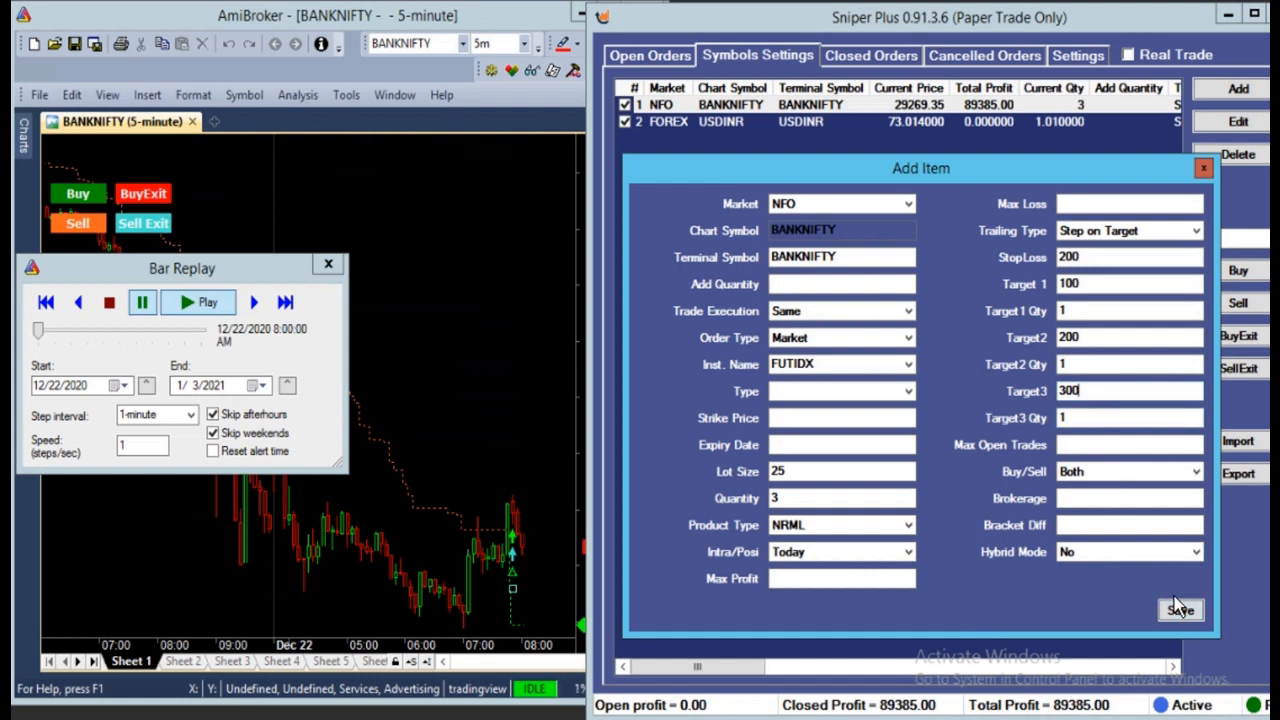
{"action": "left_click", "coordinate": [1081, 310]}
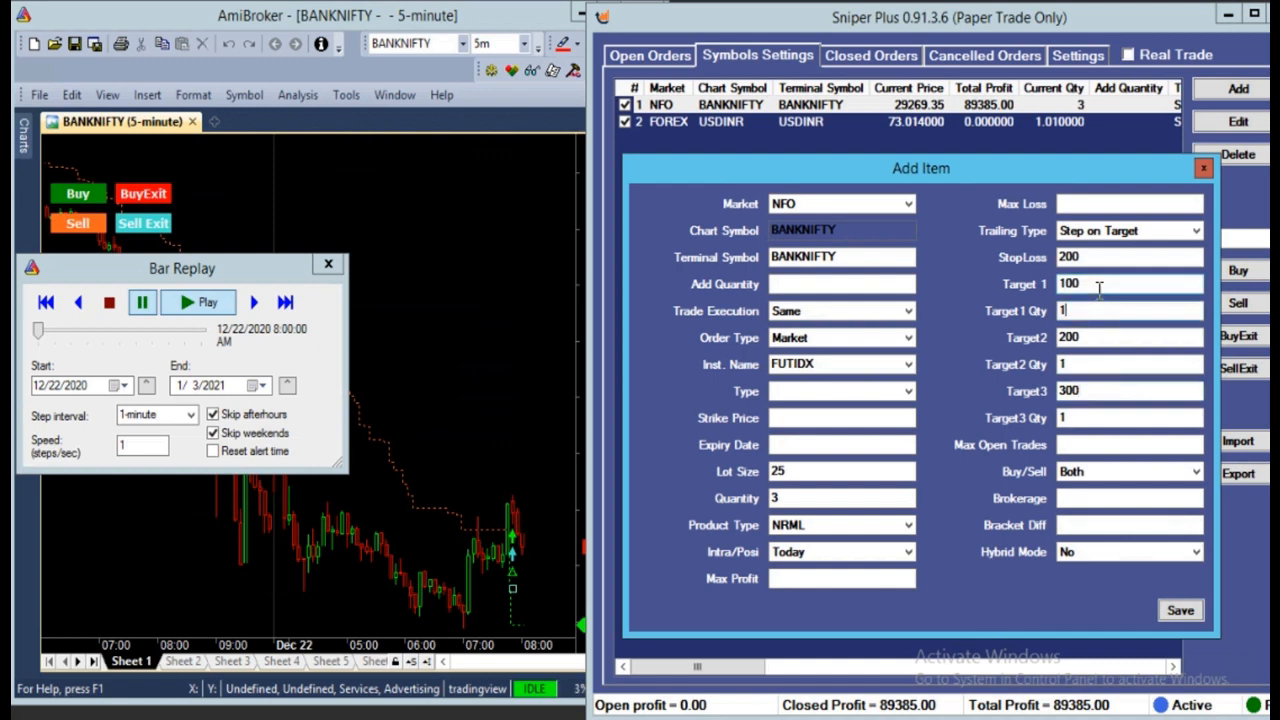
{"action": "double_click", "coordinate": [1098, 285]}
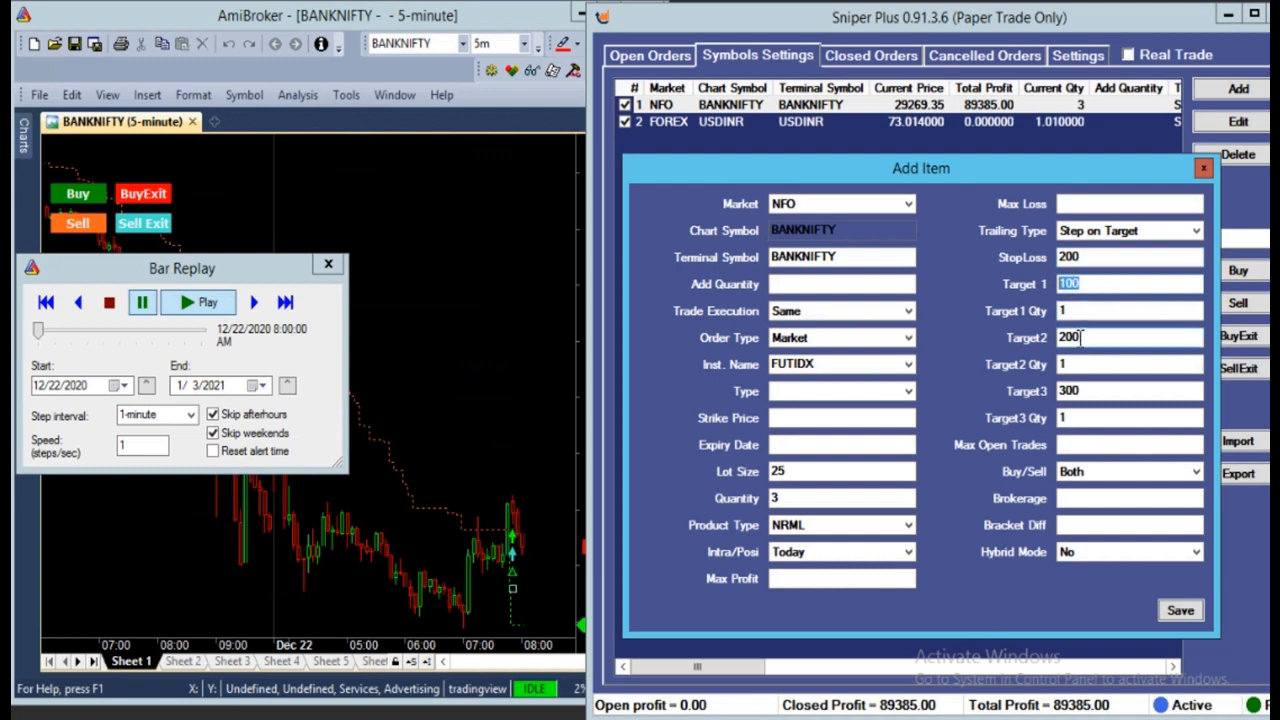
{"action": "left_click", "coordinate": [1080, 284]}
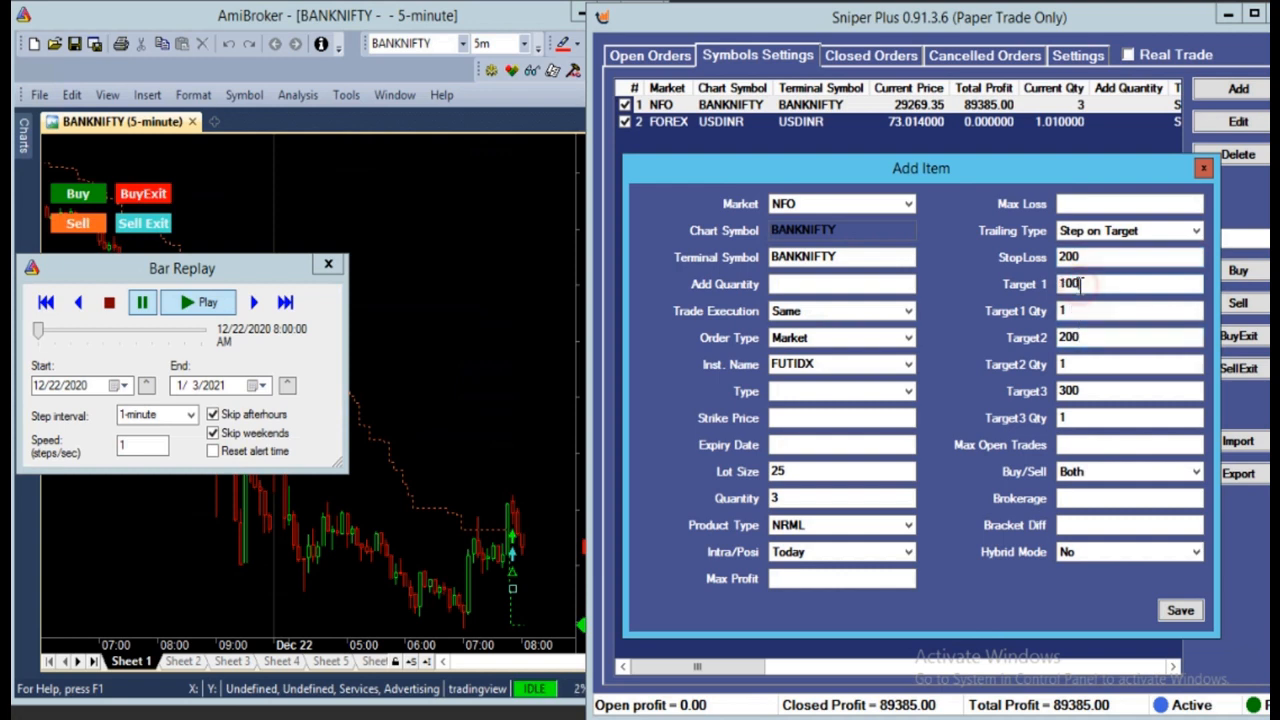
{"action": "left_click", "coordinate": [1073, 389]}
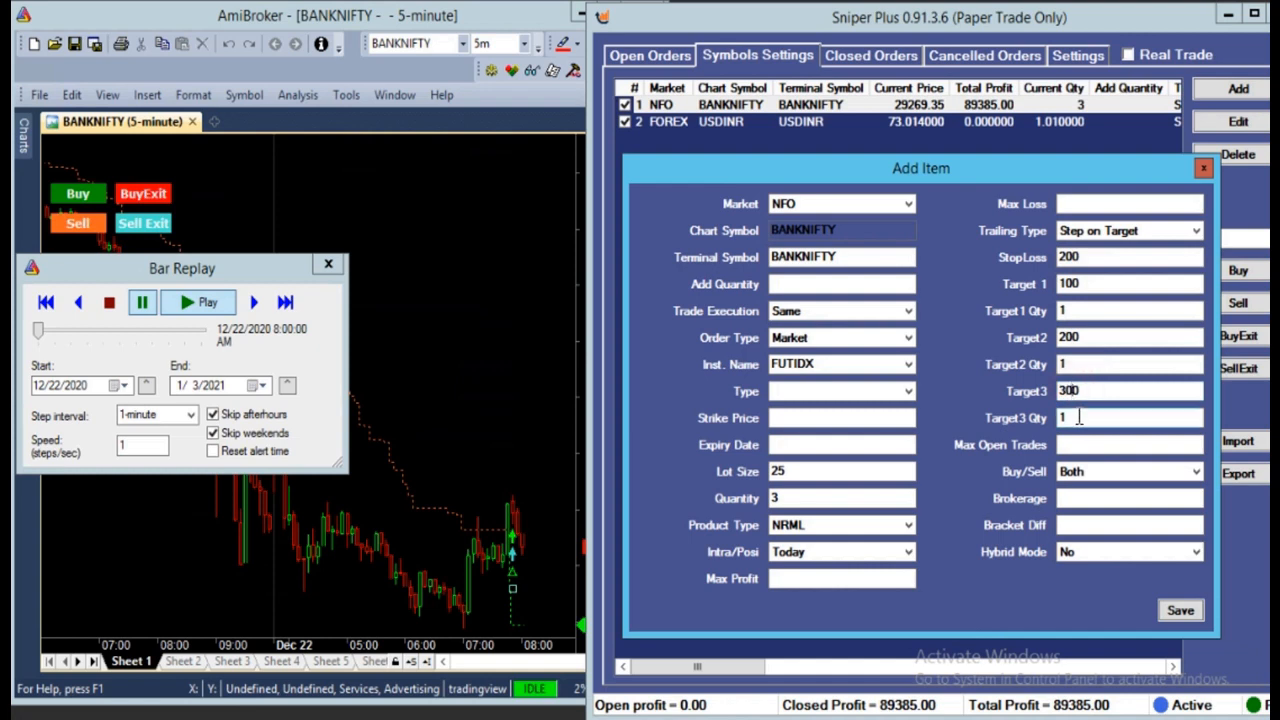
- Clear the Target3 quantity and check the Target3 and Target2 distances
{"action": "key", "text": "Tab"}
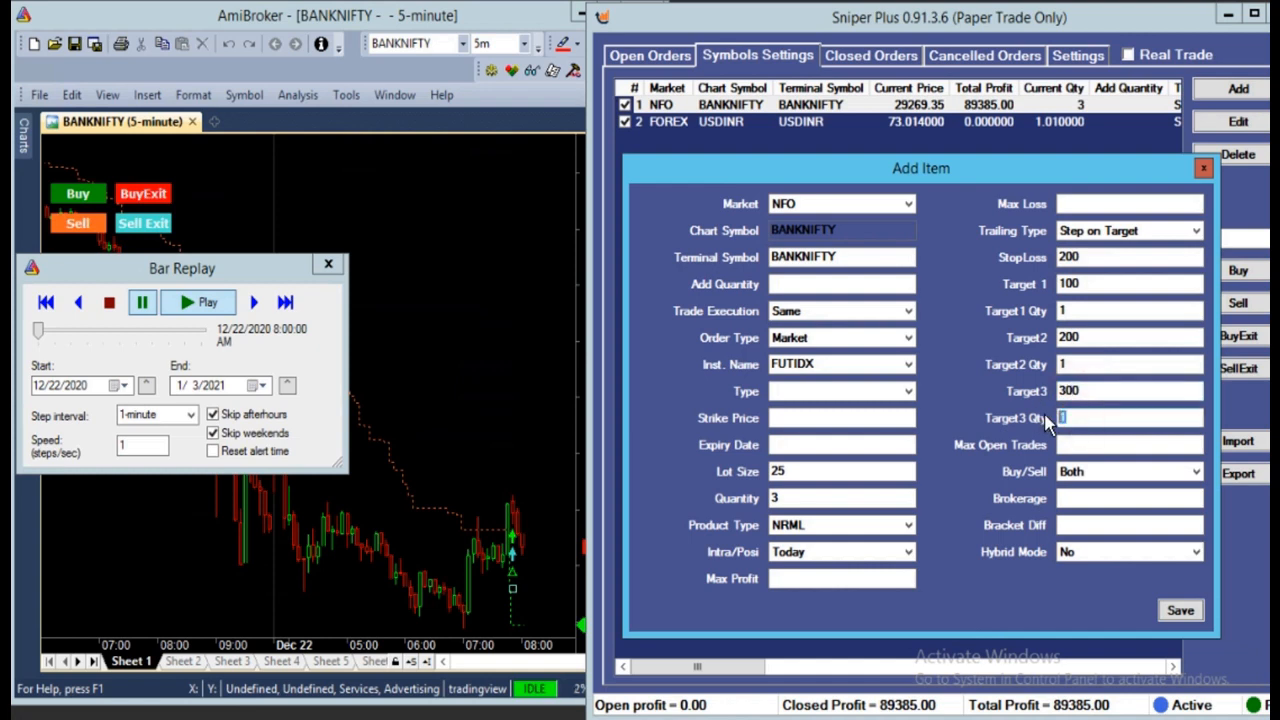
{"action": "key", "text": "BackSpace"}
{"action": "left_click_drag", "start_coordinate": [1096, 395], "coordinate": [1037, 394]}
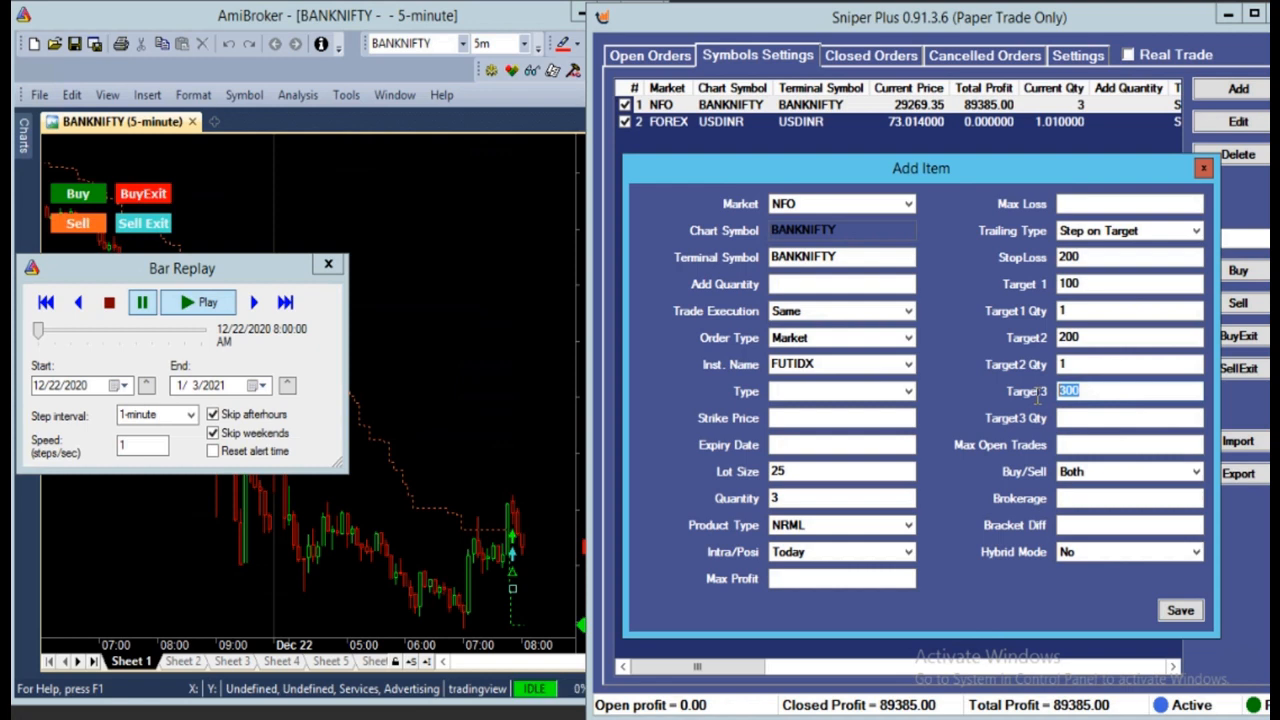
{"action": "double_click", "coordinate": [1095, 337]}
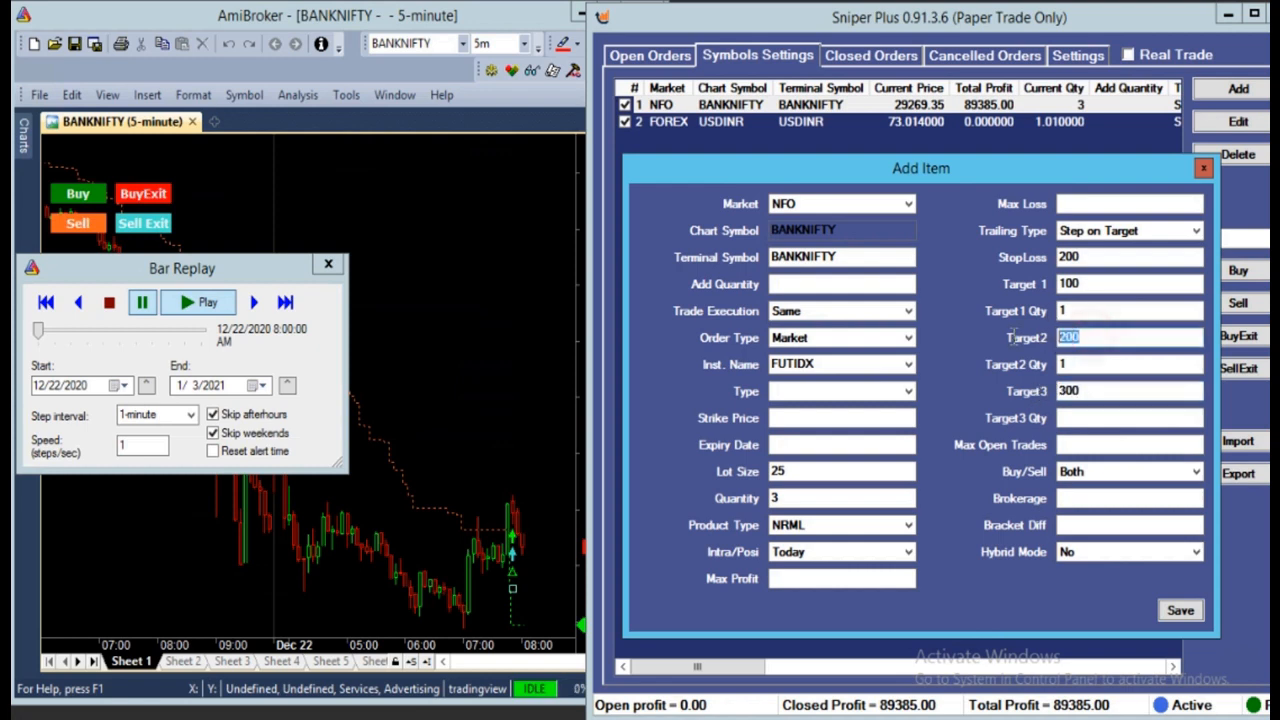
- Set the Target3 quantity to 1 and save BANKNIFTY's symbol settings
{"action": "left_click", "coordinate": [1063, 418]}
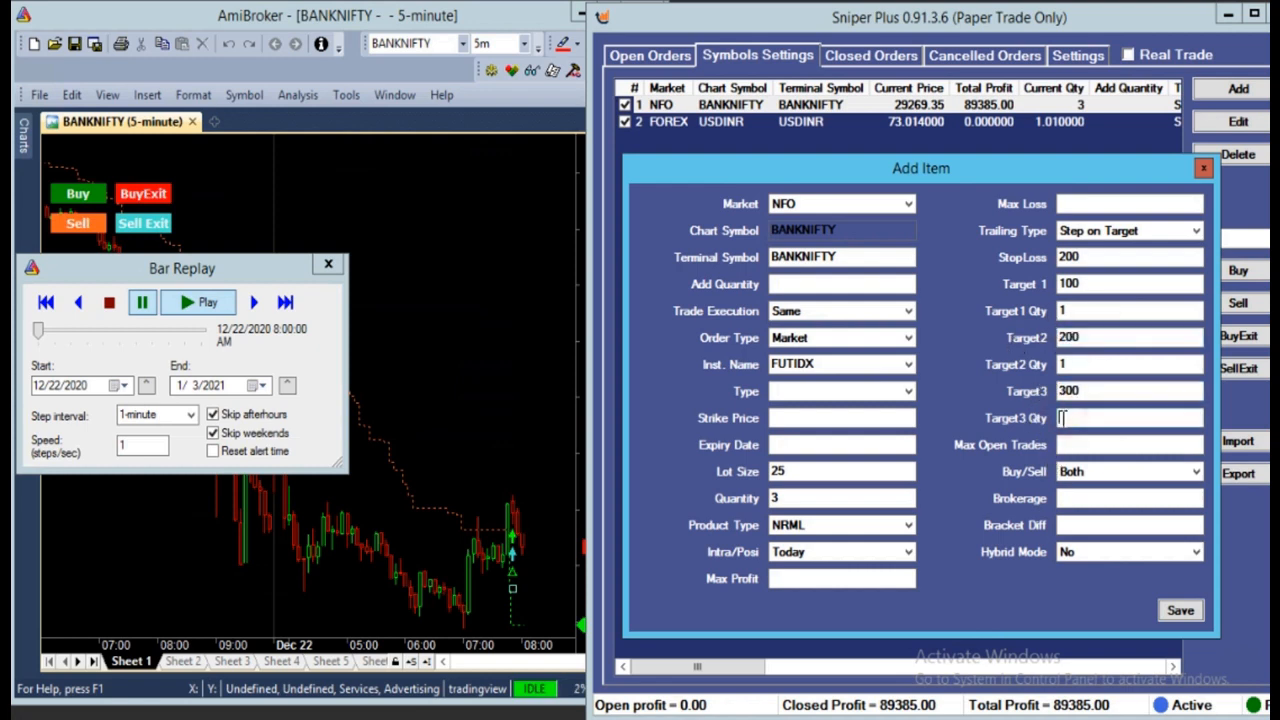
{"action": "type", "text": "1"}
{"action": "left_click", "coordinate": [1181, 612]}
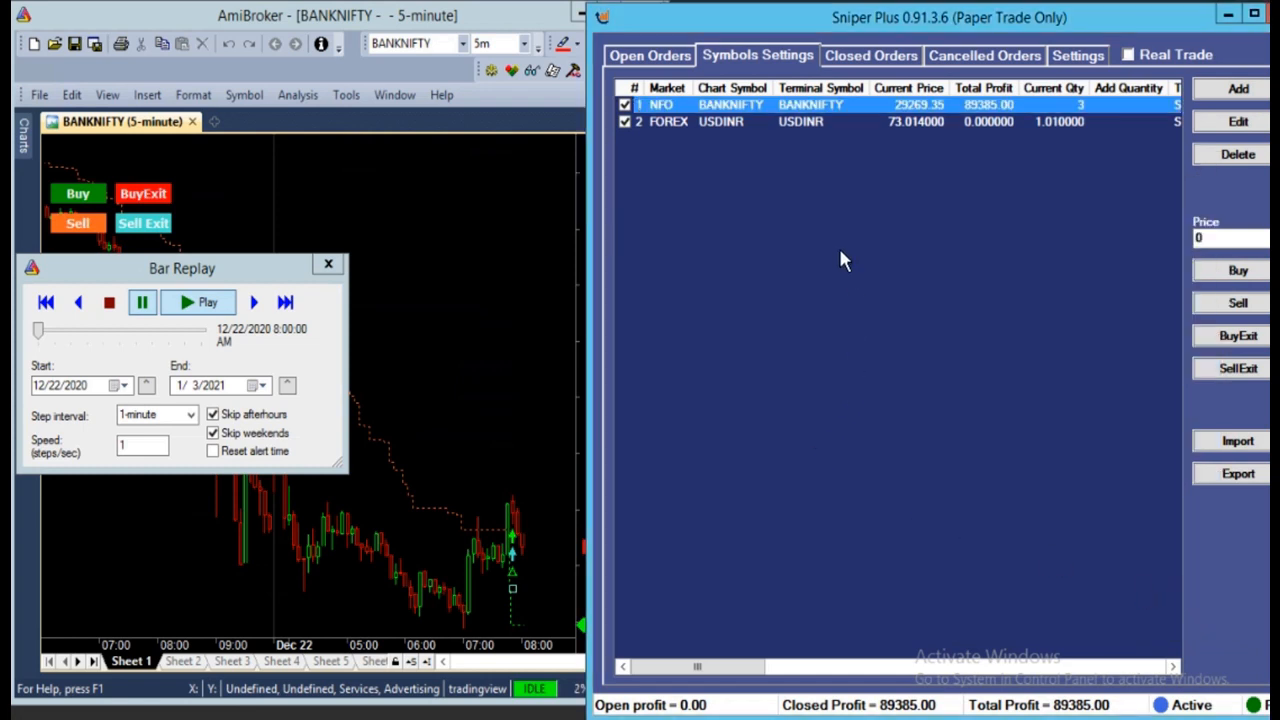
- Place a paper buy order for BANKNIFTY and select it among the open orders
{"action": "left_click", "coordinate": [664, 58]}
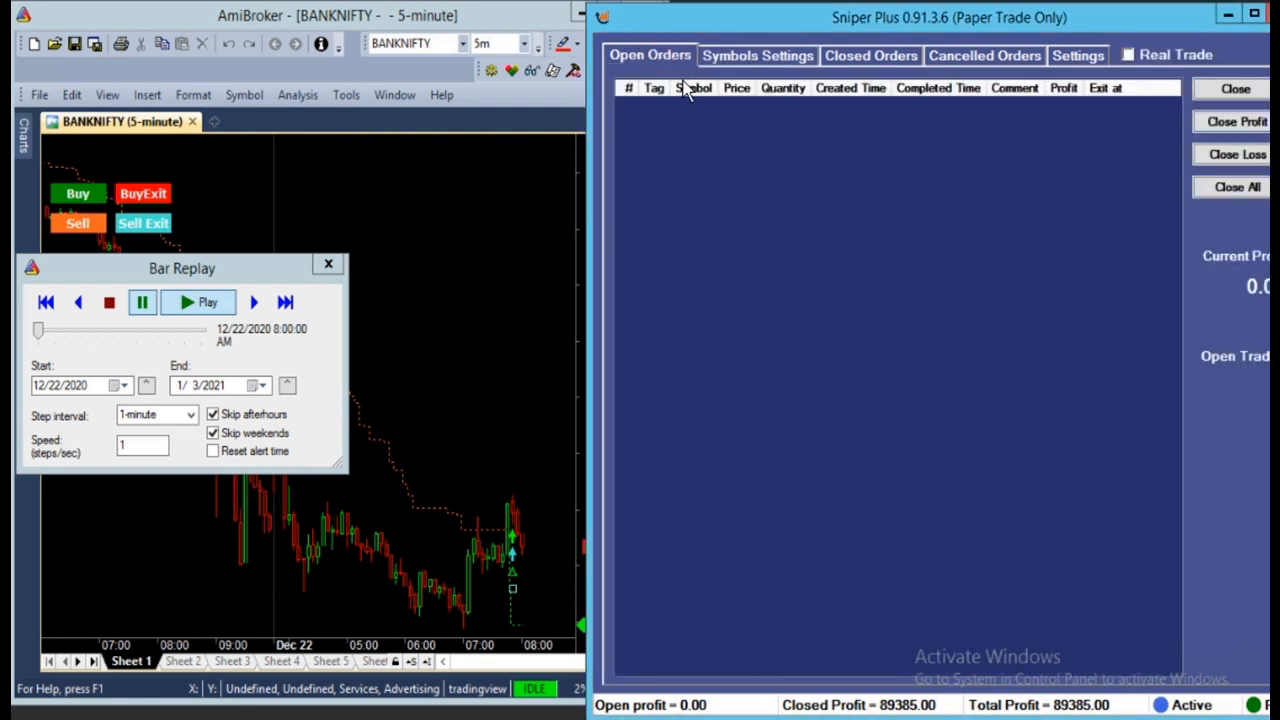
{"action": "left_click", "coordinate": [559, 502]}
{"action": "left_click", "coordinate": [766, 62]}
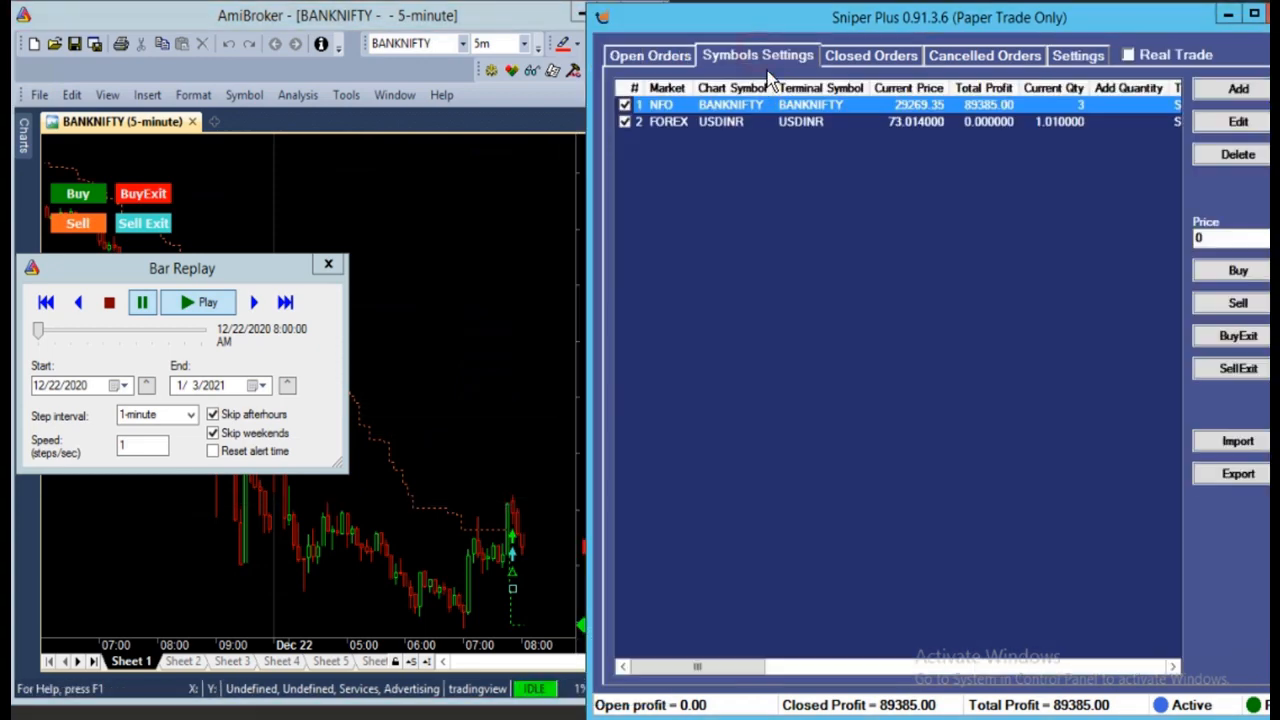
{"action": "left_click", "coordinate": [1238, 270]}
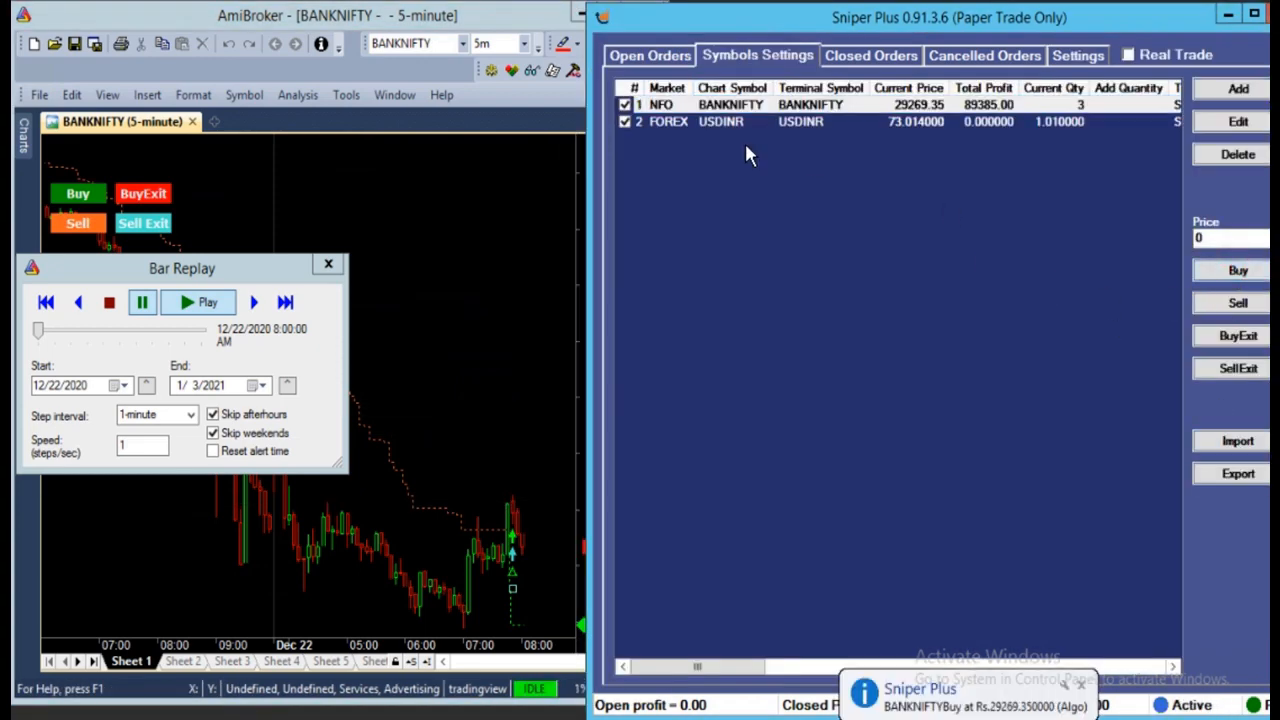
{"action": "left_click", "coordinate": [662, 58]}
{"action": "left_click", "coordinate": [780, 107]}
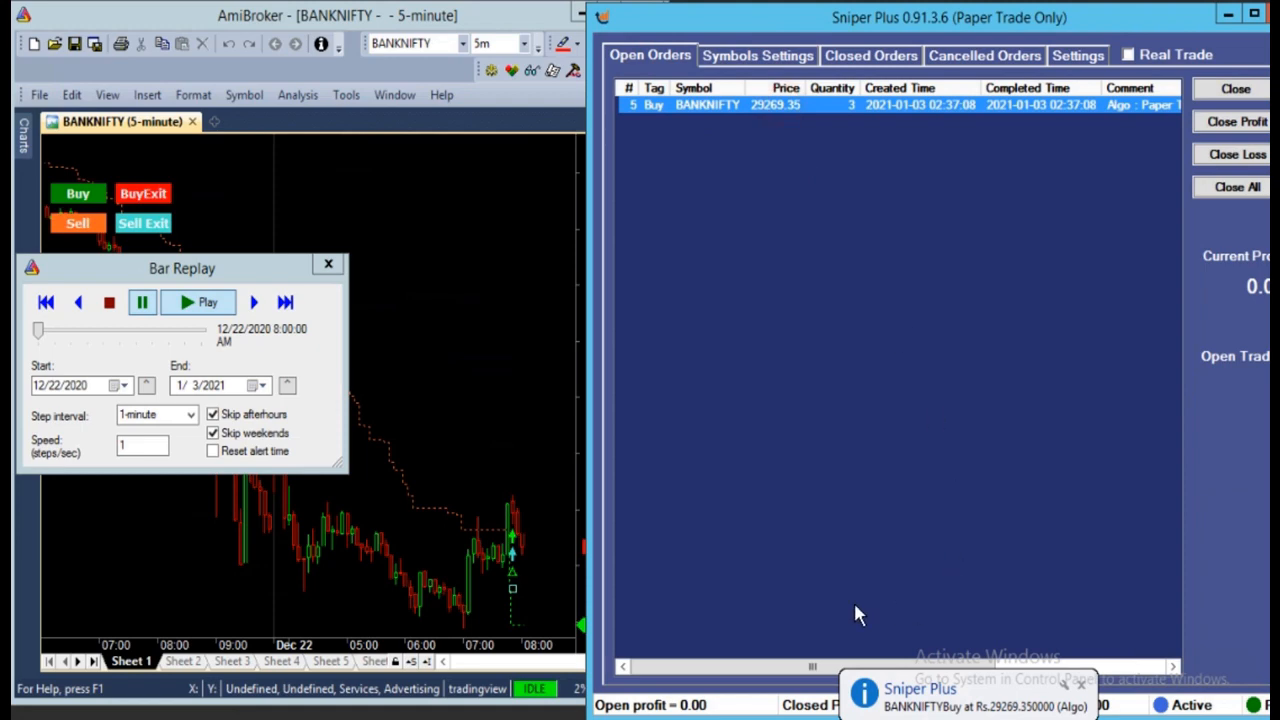
- Compare the open BANKNIFTY buy order's entry price with its first profit target and stop-loss exit levels
{"action": "left_click_drag", "start_coordinate": [786, 666], "coordinate": [1000, 680]}
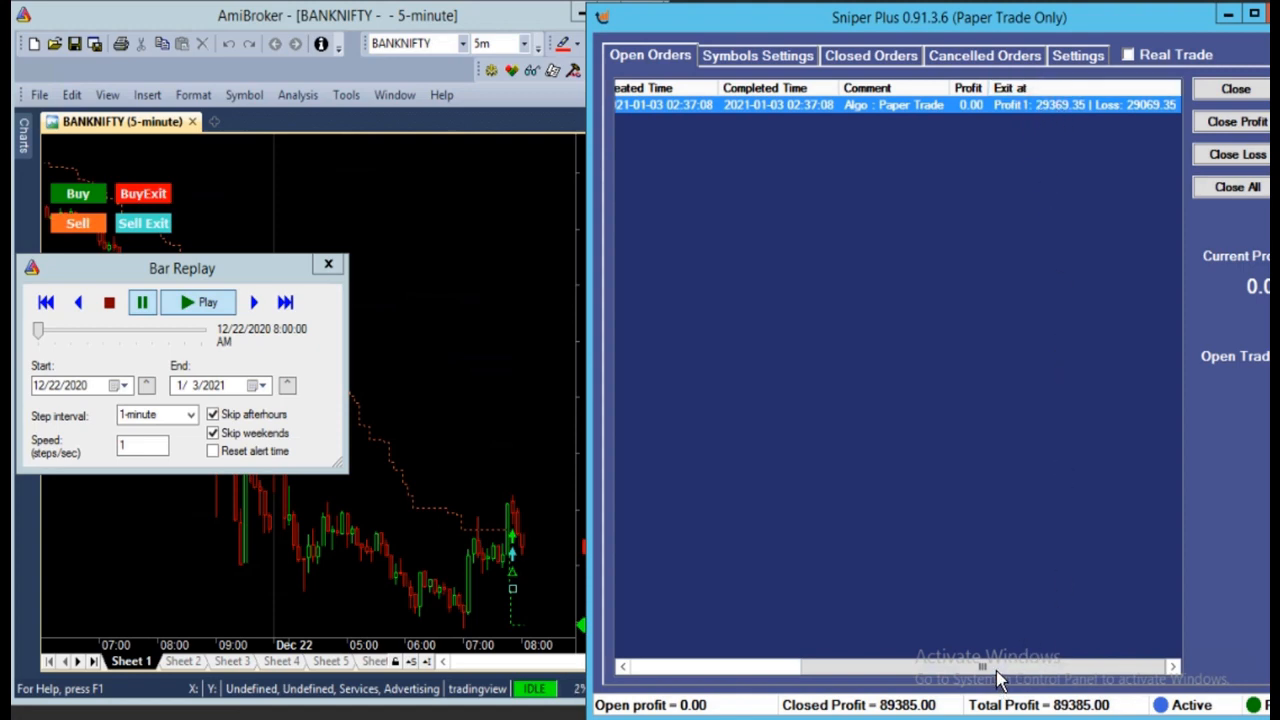
{"action": "left_click_drag", "start_coordinate": [996, 667], "coordinate": [785, 668]}
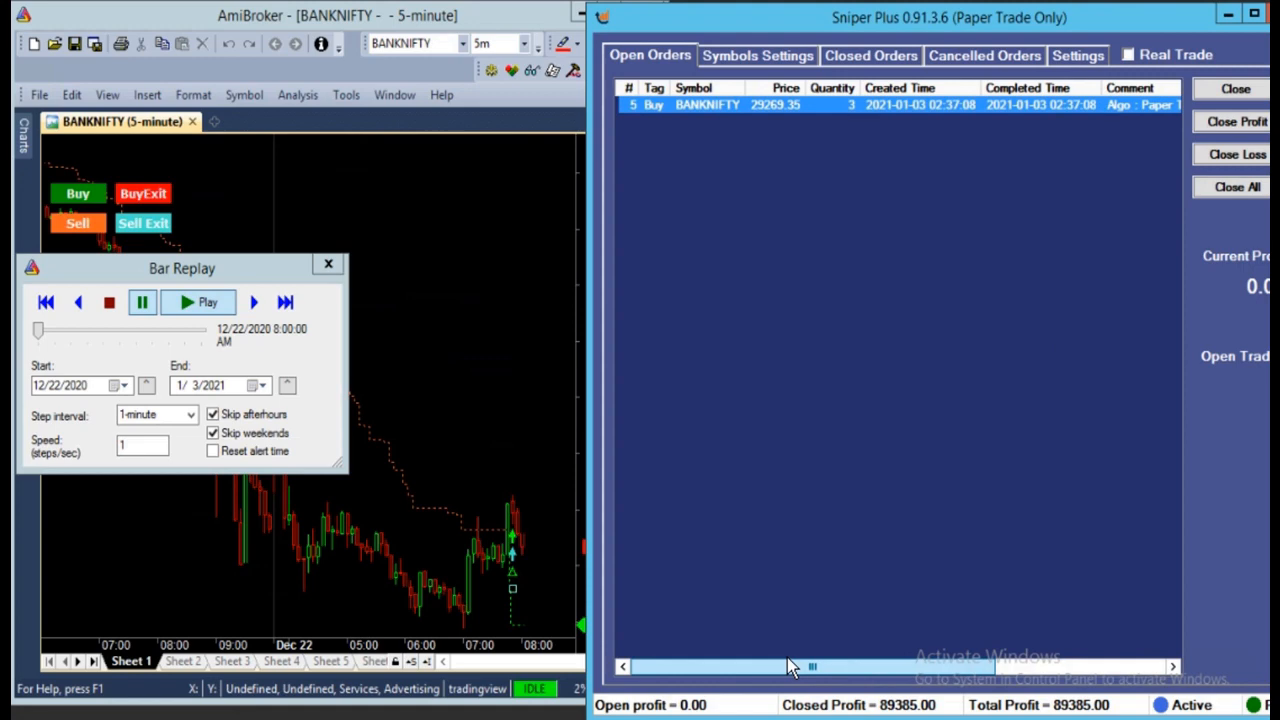
{"action": "left_click_drag", "start_coordinate": [787, 667], "coordinate": [1043, 666]}
- In AmiBroker, advance the BANKNIFTY bar replay minute by minute from 12/22/2020 8:00 AM past 8:04 AM
{"action": "left_click", "coordinate": [254, 302]}
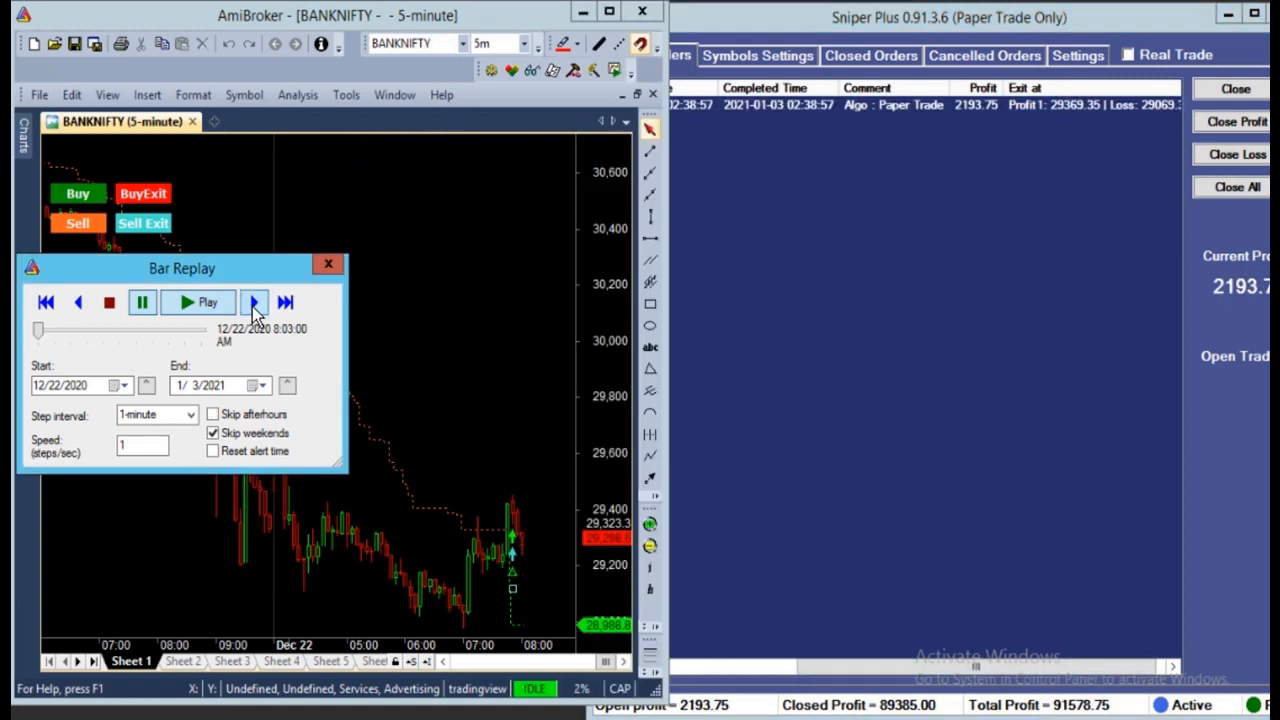
{"action": "left_click", "coordinate": [254, 302]}
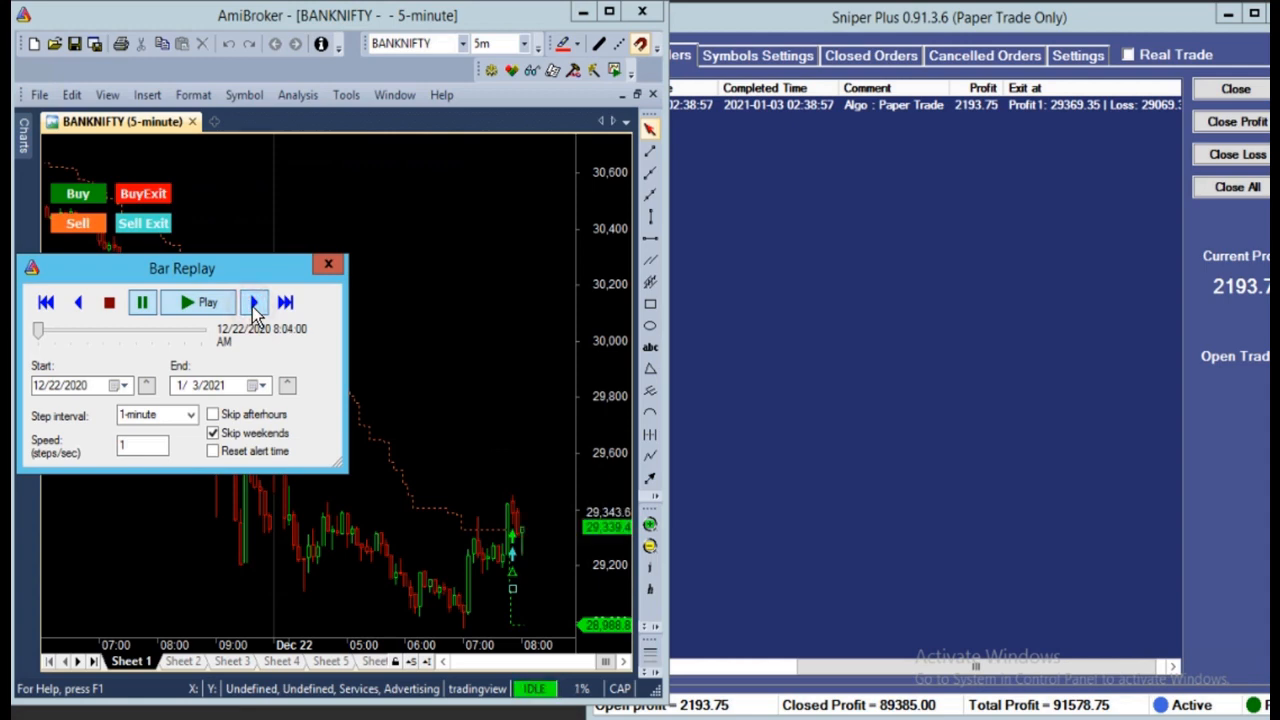
{"action": "left_click", "coordinate": [254, 302]}
{"action": "left_click", "coordinate": [254, 302]}
{"action": "left_click", "coordinate": [254, 302]}
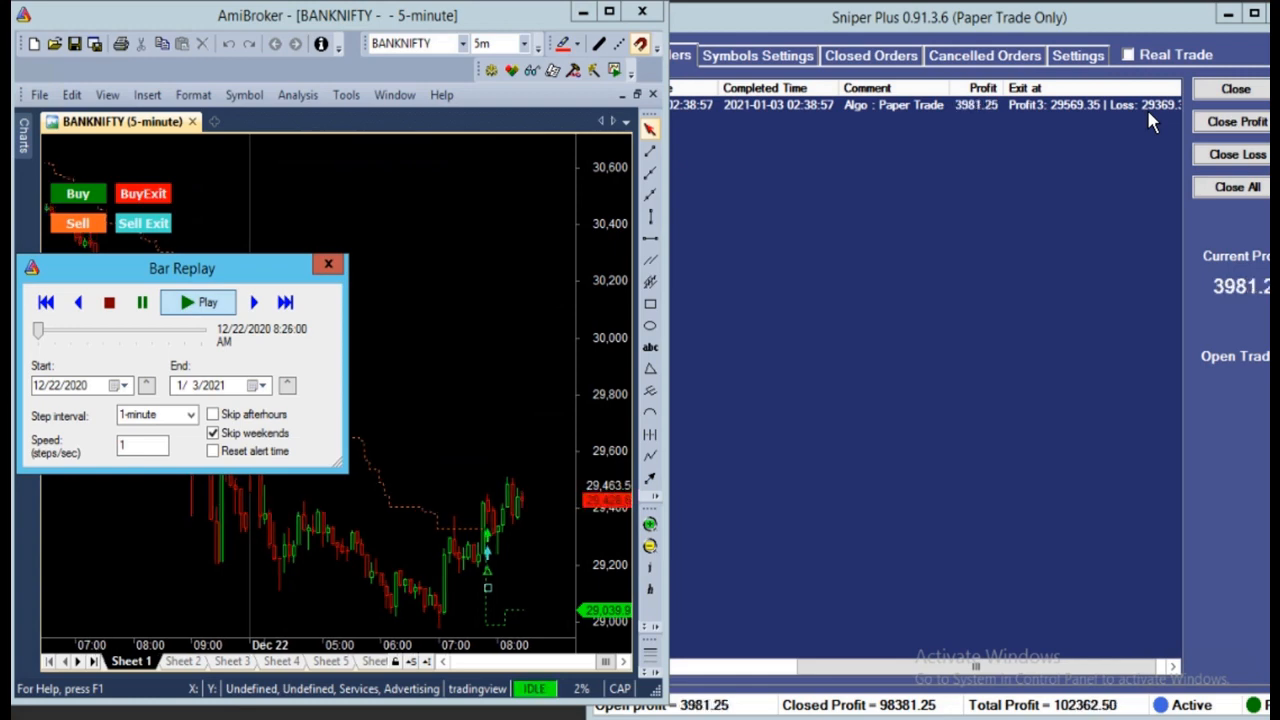
- Advance the BANKNIFTY bar replay to 12/22/2020 8:47 AM, pause it, and return to the open orders in Sniper Plus
{"action": "left_click", "coordinate": [258, 303]}
{"action": "left_click", "coordinate": [258, 303]}
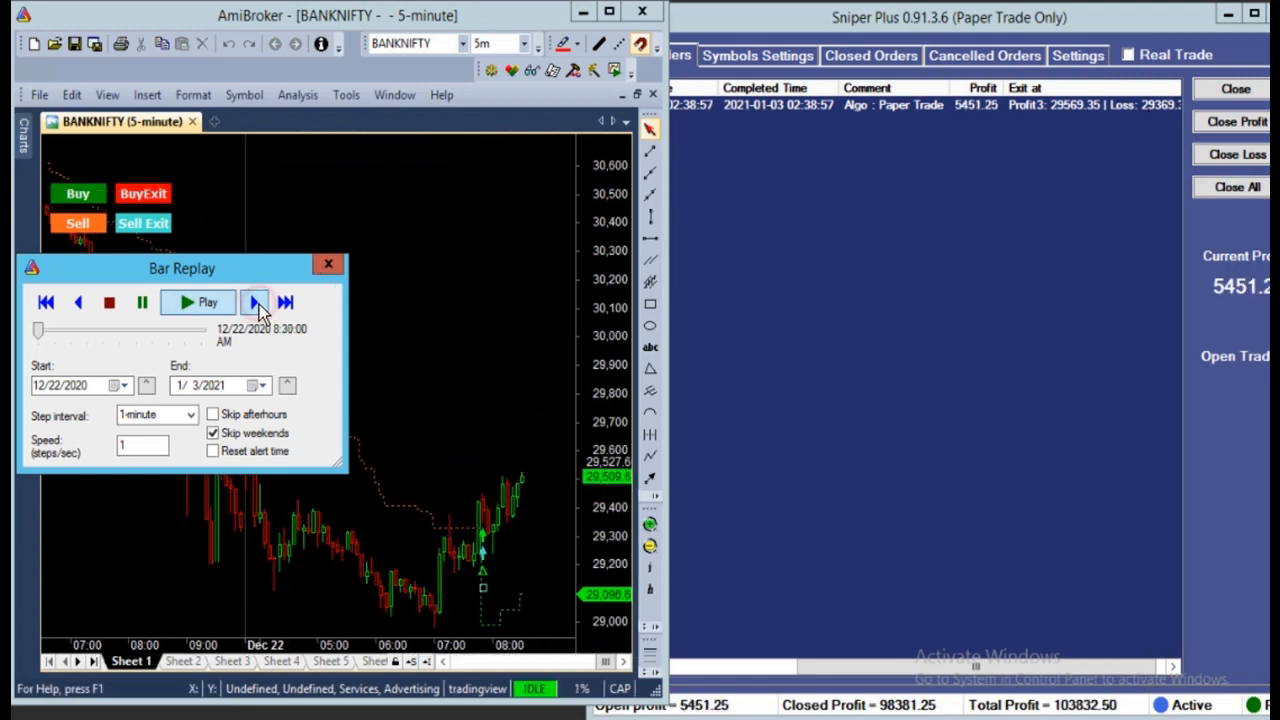
{"action": "left_click", "coordinate": [260, 307]}
{"action": "left_click", "coordinate": [260, 307]}
{"action": "left_click", "coordinate": [260, 307]}
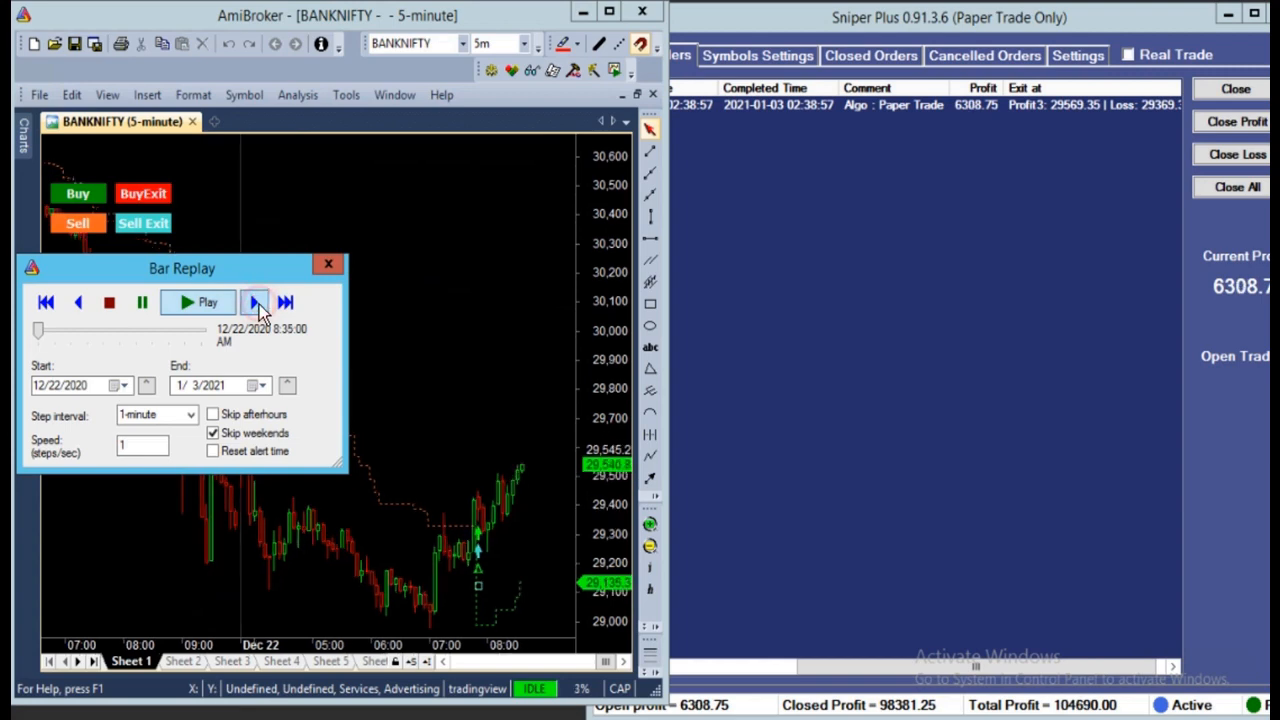
{"action": "left_click", "coordinate": [259, 309]}
{"action": "left_click", "coordinate": [259, 309]}
{"action": "left_click", "coordinate": [259, 309]}
{"action": "left_click", "coordinate": [259, 309]}
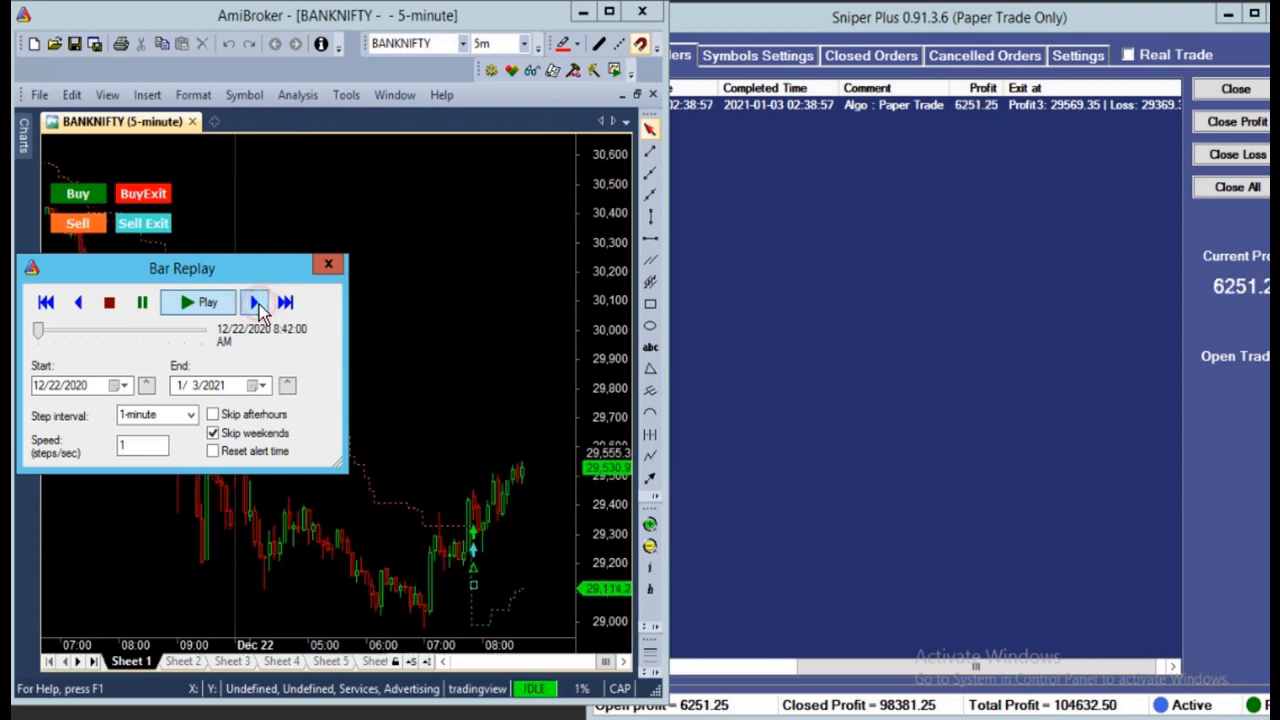
{"action": "left_click", "coordinate": [259, 304]}
{"action": "left_click", "coordinate": [259, 304]}
{"action": "left_click", "coordinate": [259, 304]}
{"action": "left_click", "coordinate": [158, 302]}
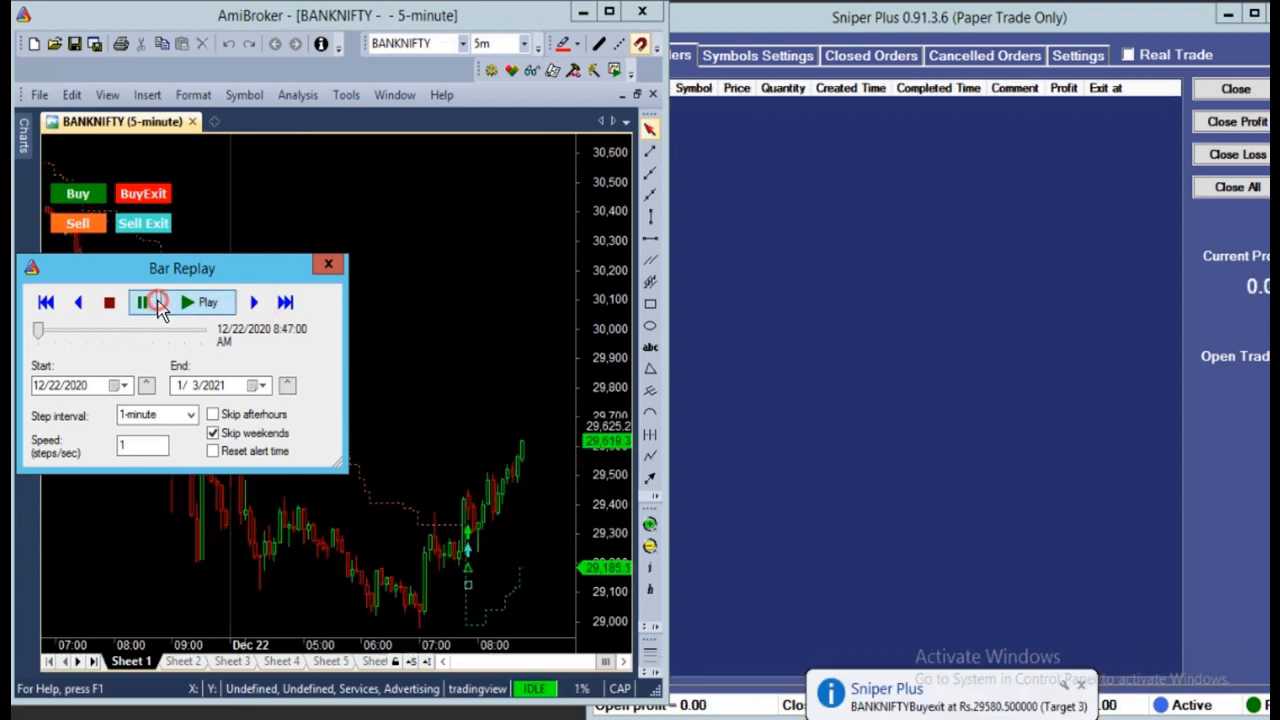
{"action": "left_click", "coordinate": [1016, 333]}
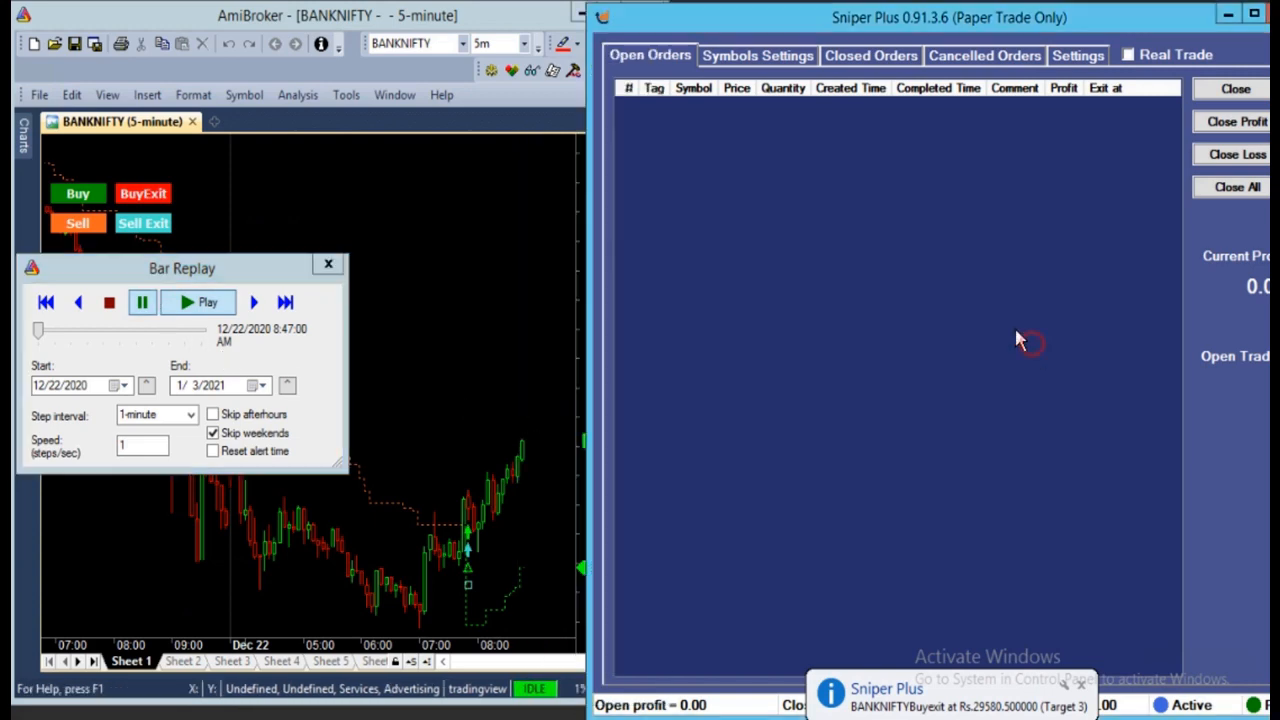
- Show the closed orders in the maximized window and examine the close comments of the three latest BANKNIFTY buy trades
{"action": "left_click", "coordinate": [886, 58]}
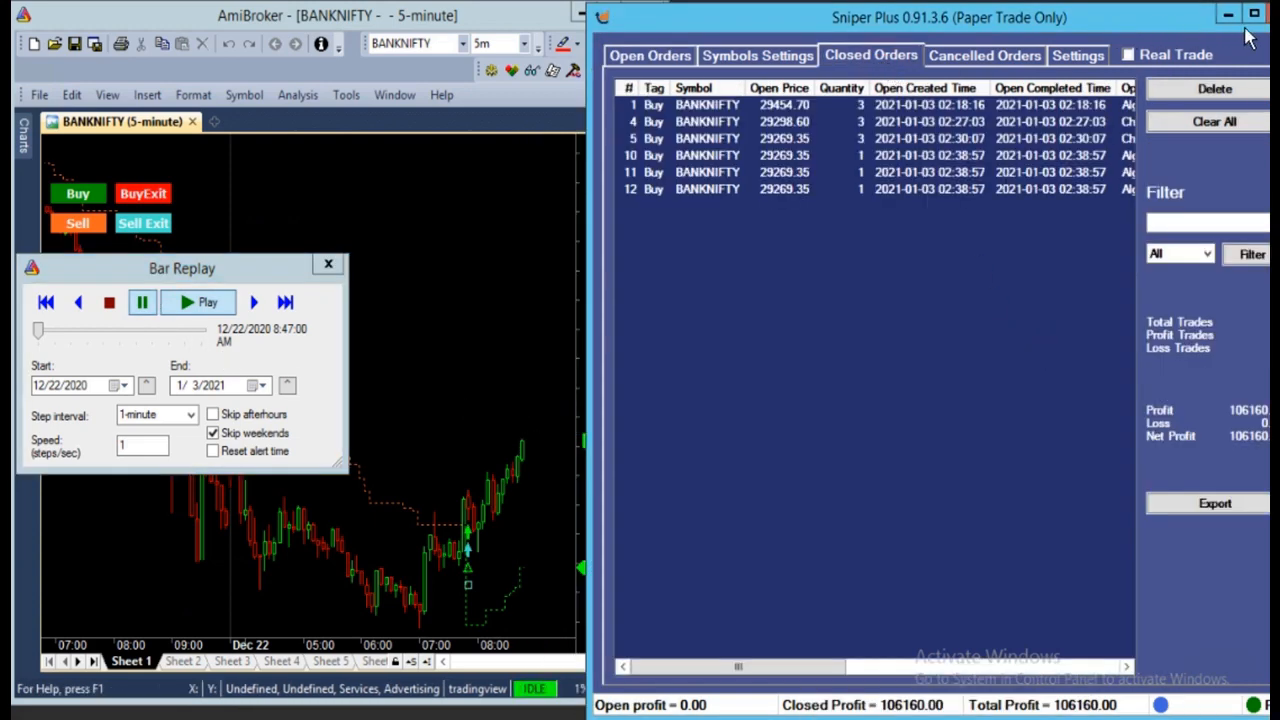
{"action": "left_click", "coordinate": [1254, 14]}
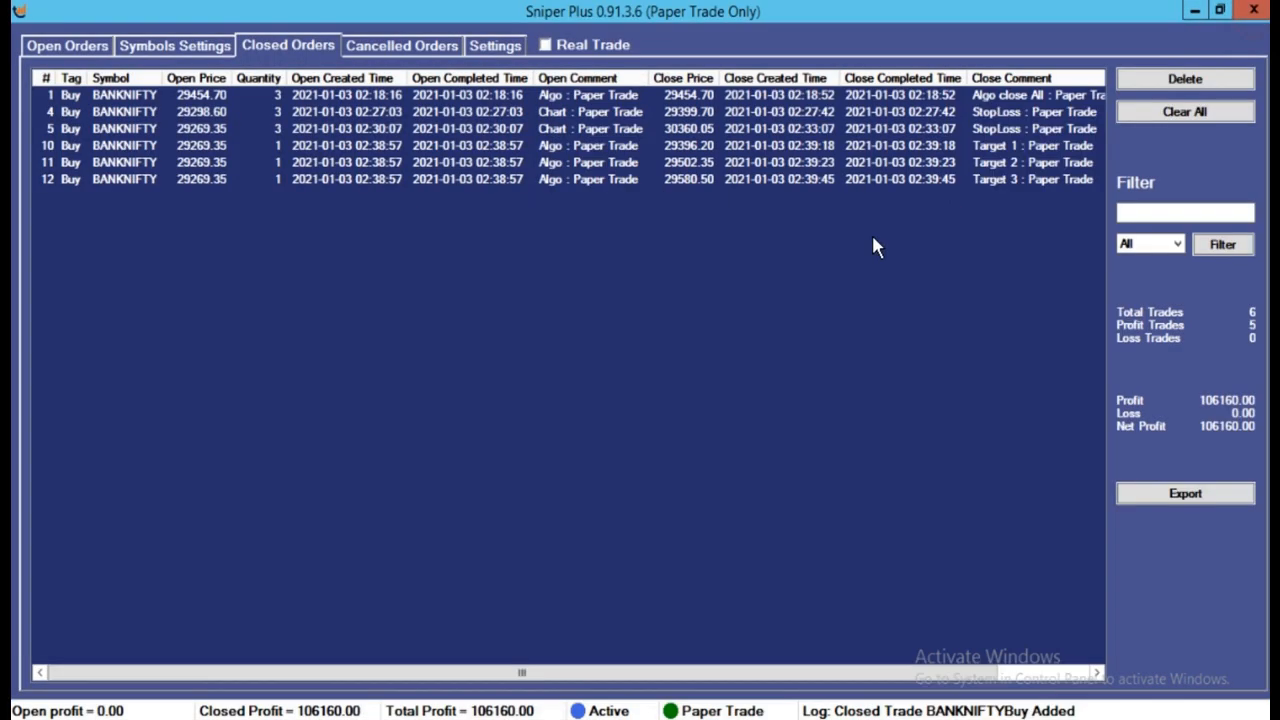
{"action": "left_click", "coordinate": [1008, 148]}
{"action": "left_click", "coordinate": [1008, 162]}
{"action": "left_click", "coordinate": [1007, 178]}
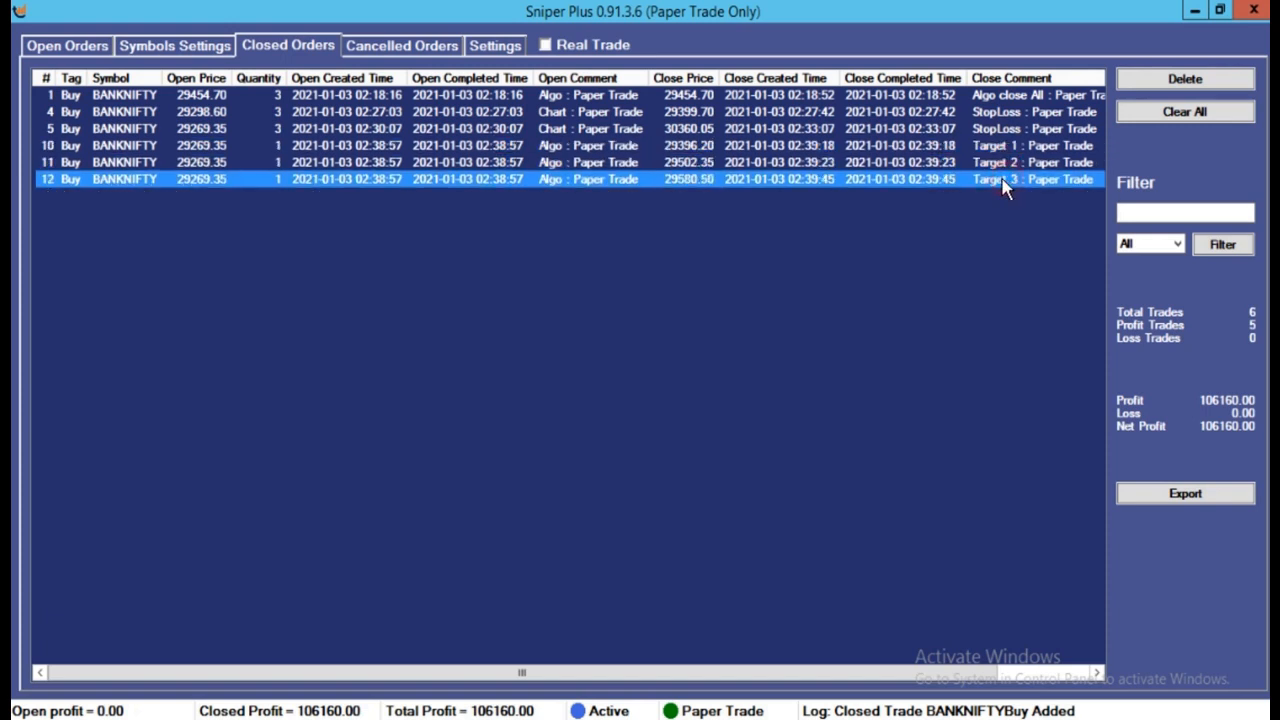
- Compare the quantities and close times of the BANKNIFTY trades closed at Target 1, Target 2 and Target 3
{"action": "left_click", "coordinate": [262, 146]}
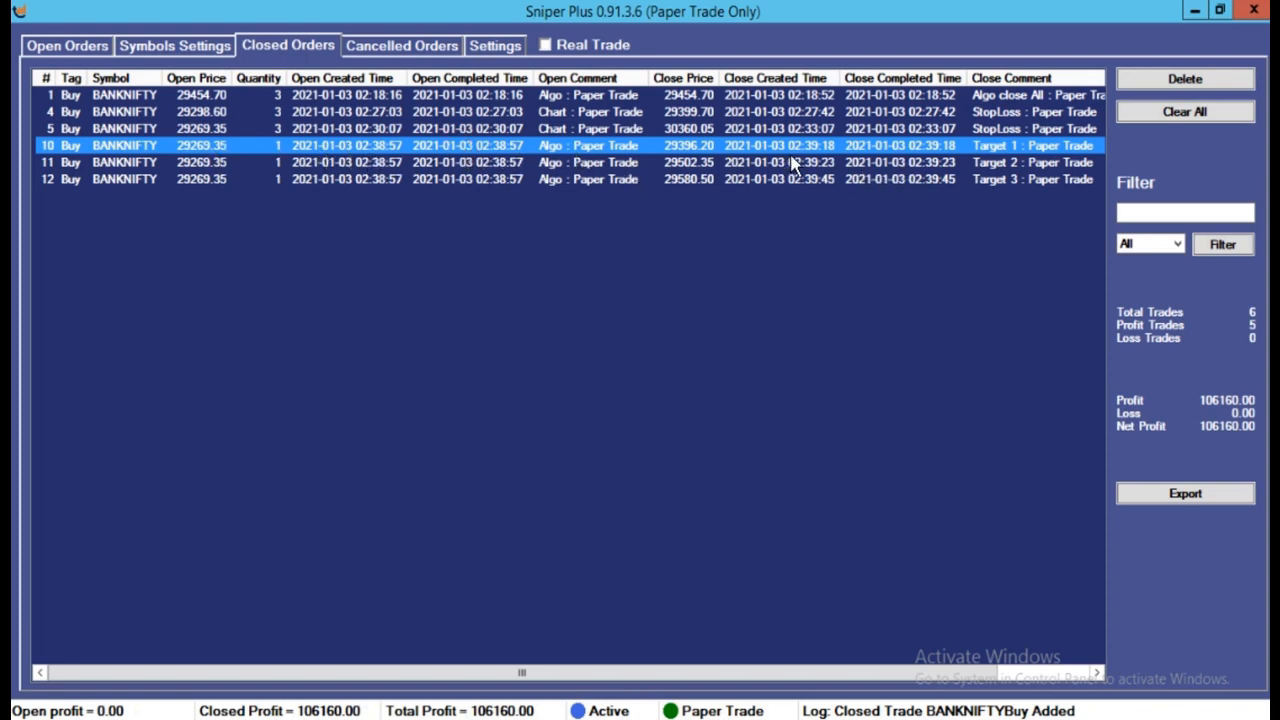
{"action": "left_click", "coordinate": [952, 163]}
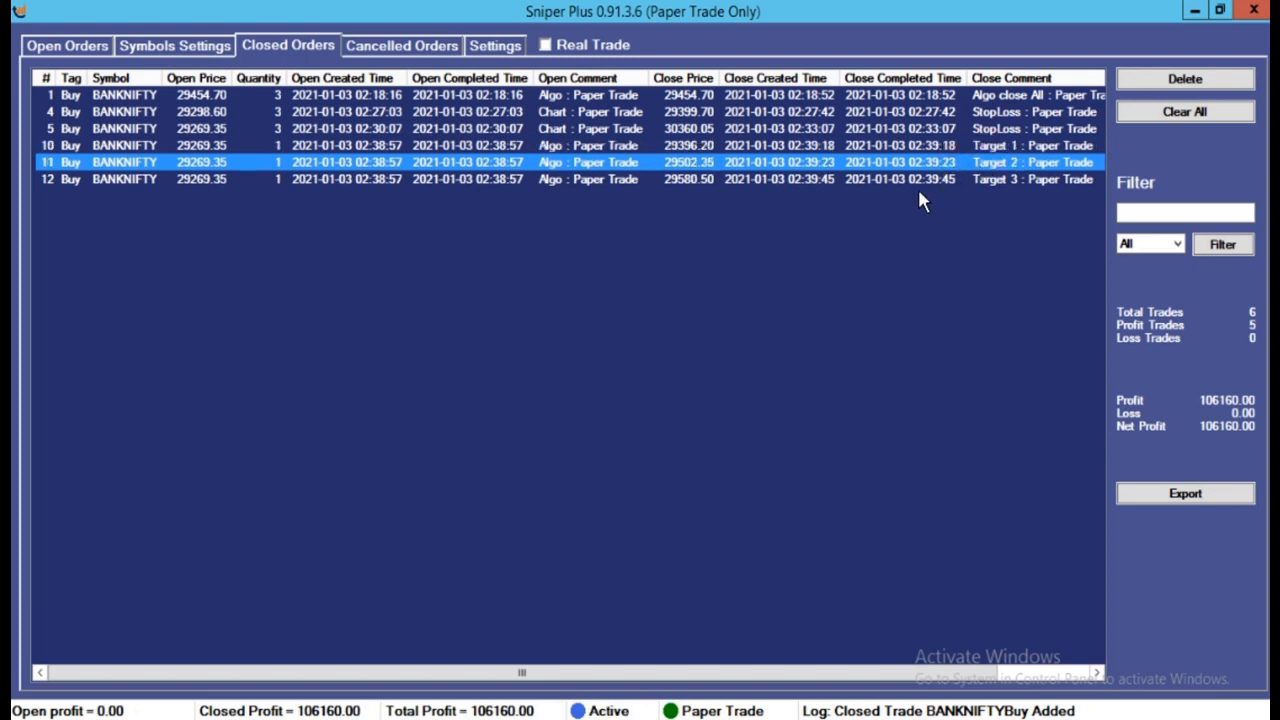
{"action": "left_click", "coordinate": [919, 192]}
{"action": "left_click", "coordinate": [934, 183]}
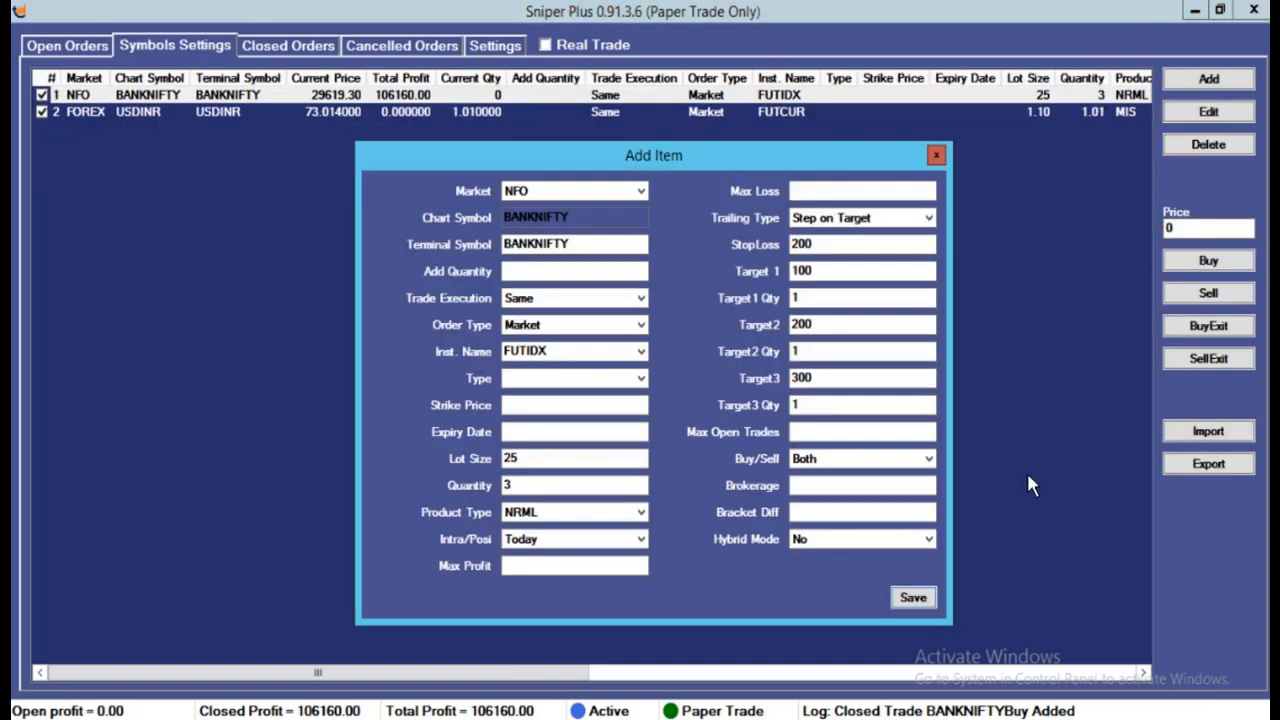
- Open the BANKNIFTY symbol's settings for editing and list the available stop-loss trailing types
{"action": "left_click", "coordinate": [864, 219]}
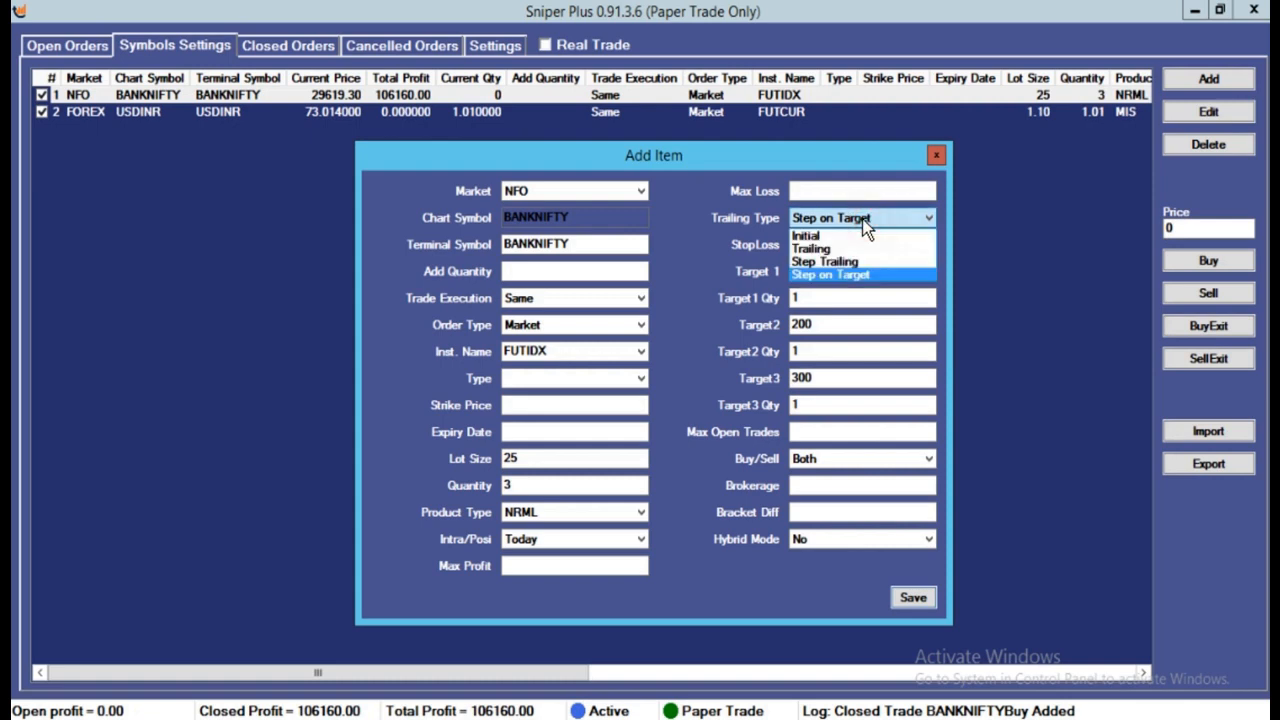